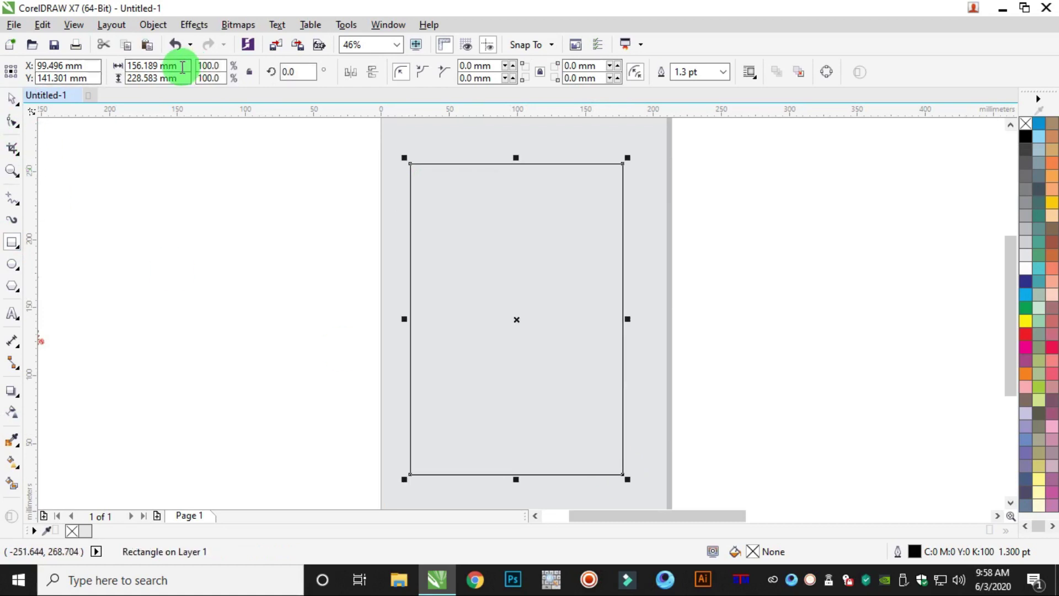
# Change the document's measurement units from millimeters to inches.
pyautogui.click(12, 100)
pyautogui.click(216, 177)
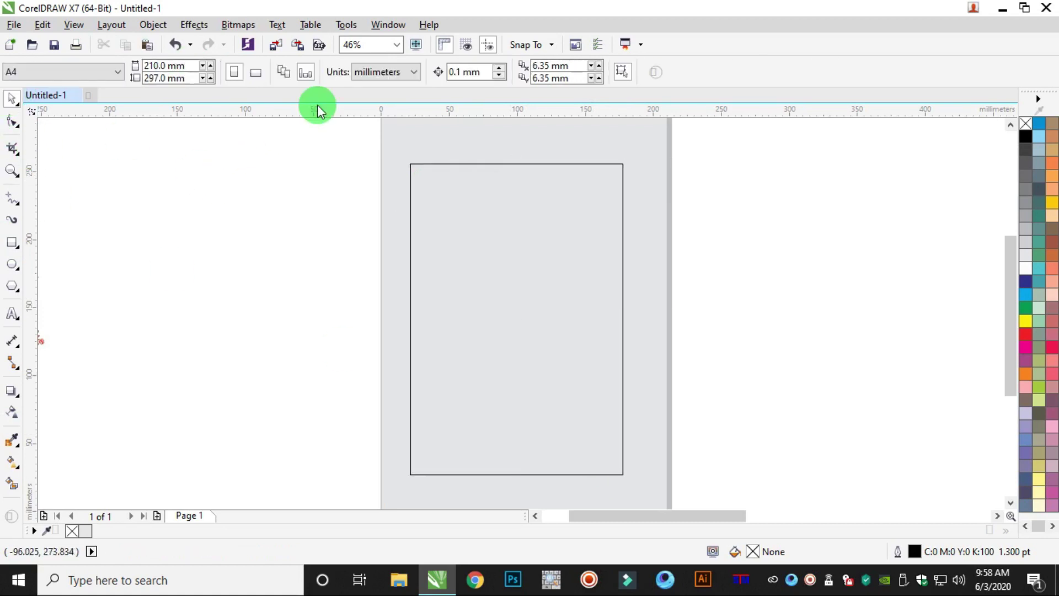
pyautogui.click(371, 77)
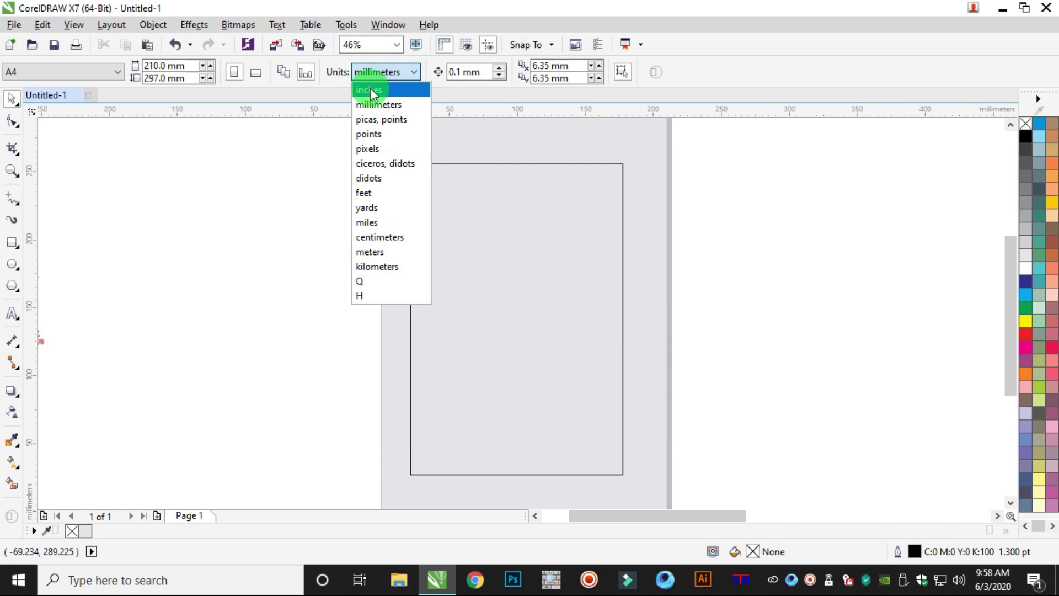
pyautogui.click(369, 90)
# Resize the rectangle to 6 inches wide by 9 inches high and centre it on the page.
pyautogui.click(456, 184)
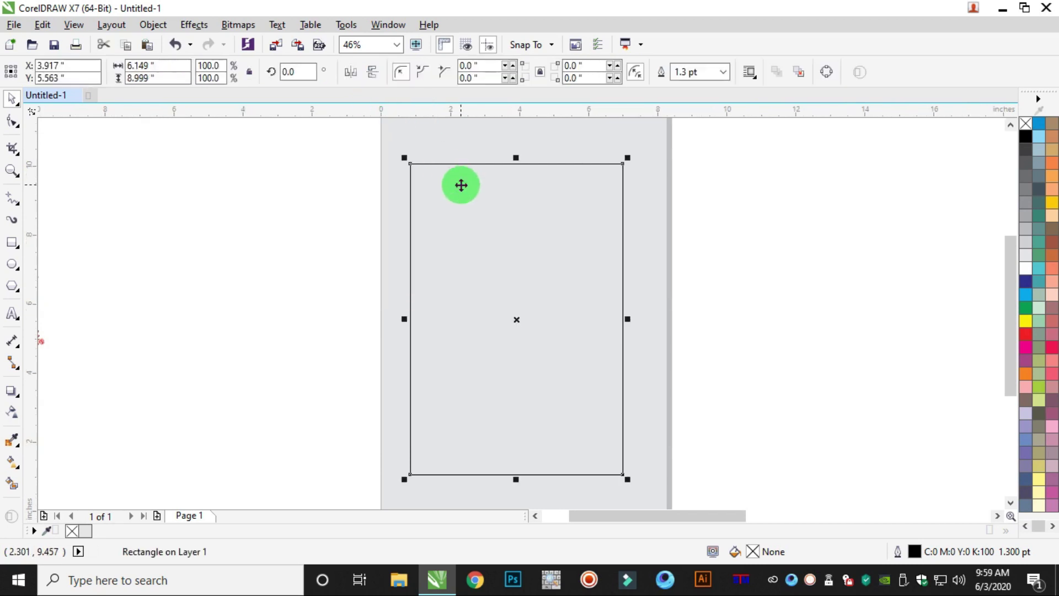
pyautogui.doubleClick(145, 65)
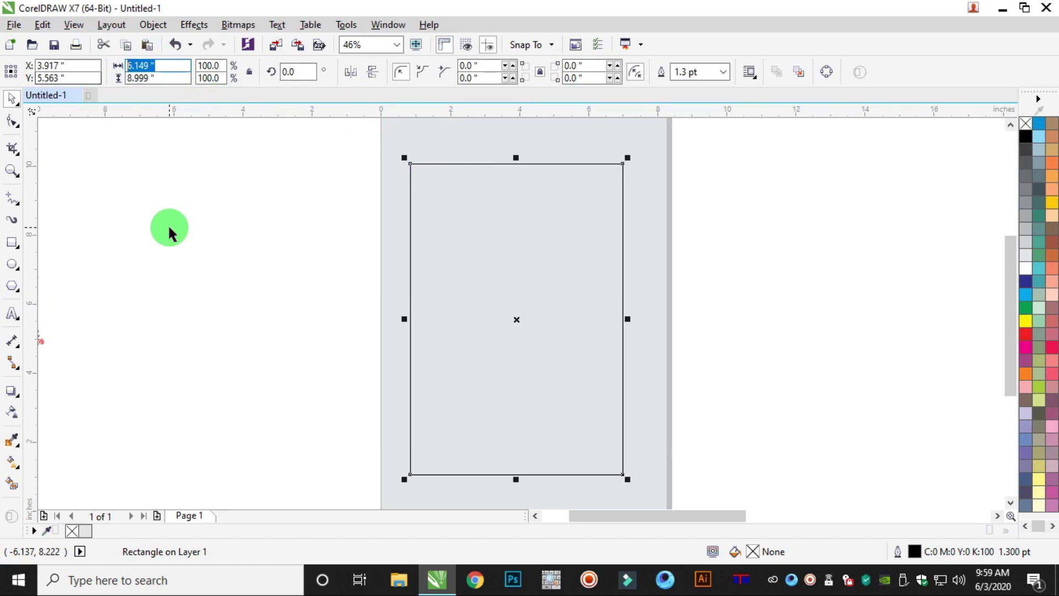
pyautogui.write('6.0')
pyautogui.press('Tab')
pyautogui.write('9.0')
pyautogui.press('Return')
pyautogui.press('p')
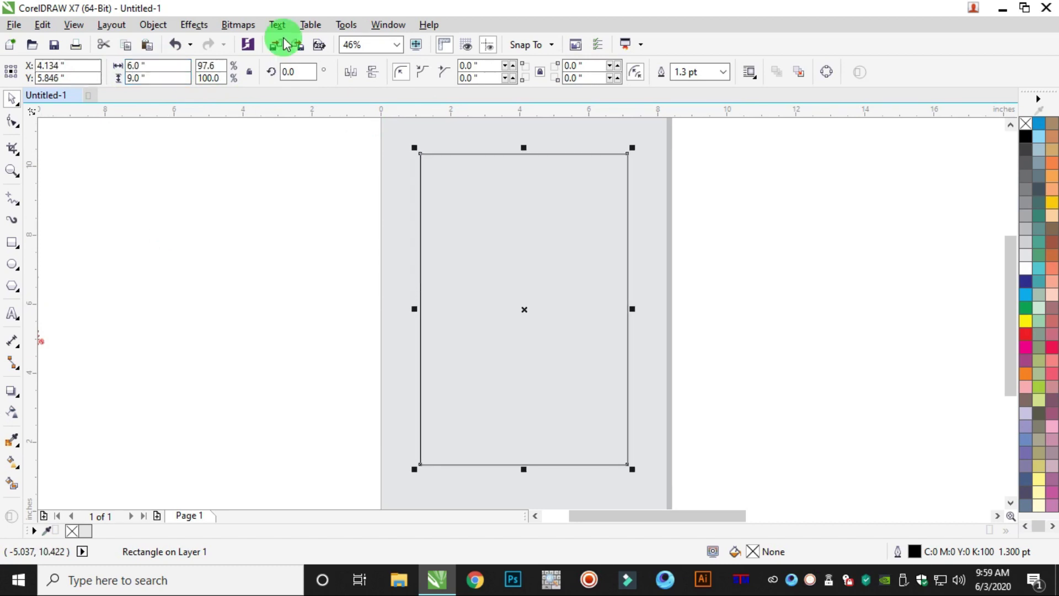
# Fill the rectangle with white and remove its outline.
pyautogui.click(1024, 269)
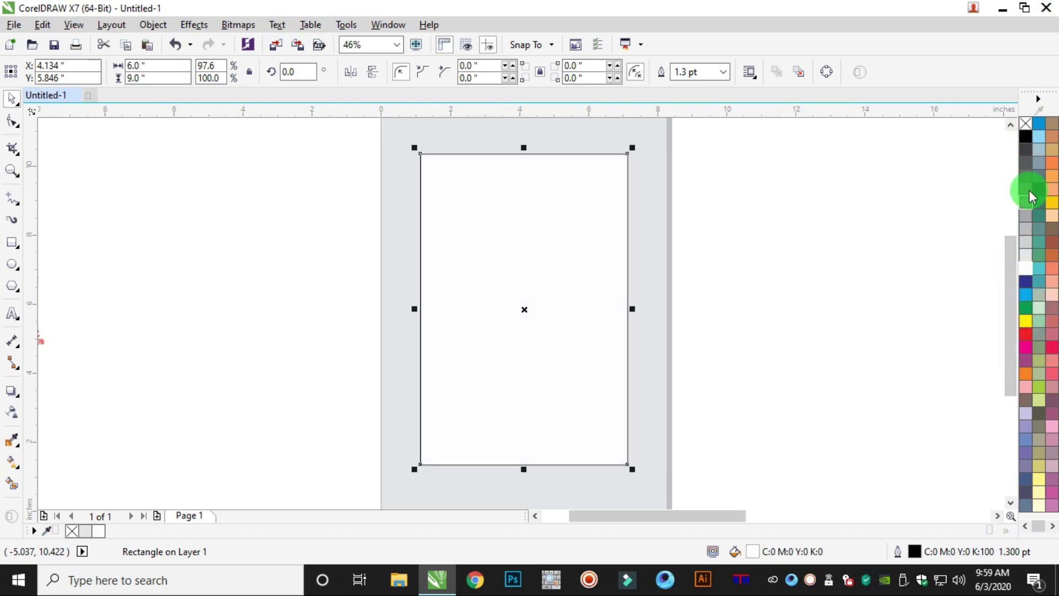
pyautogui.rightClick(1026, 125)
pyautogui.click(831, 224)
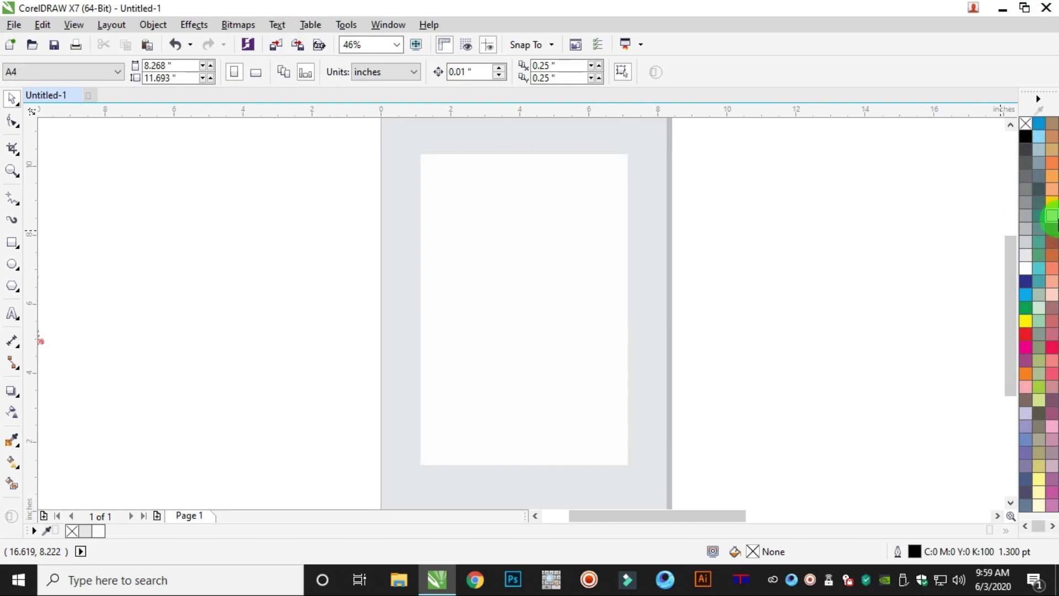
# Apply a vertical fountain fill to the rectangle, running from yellow at its bottom edge to white near its top.
pyautogui.click(566, 326)
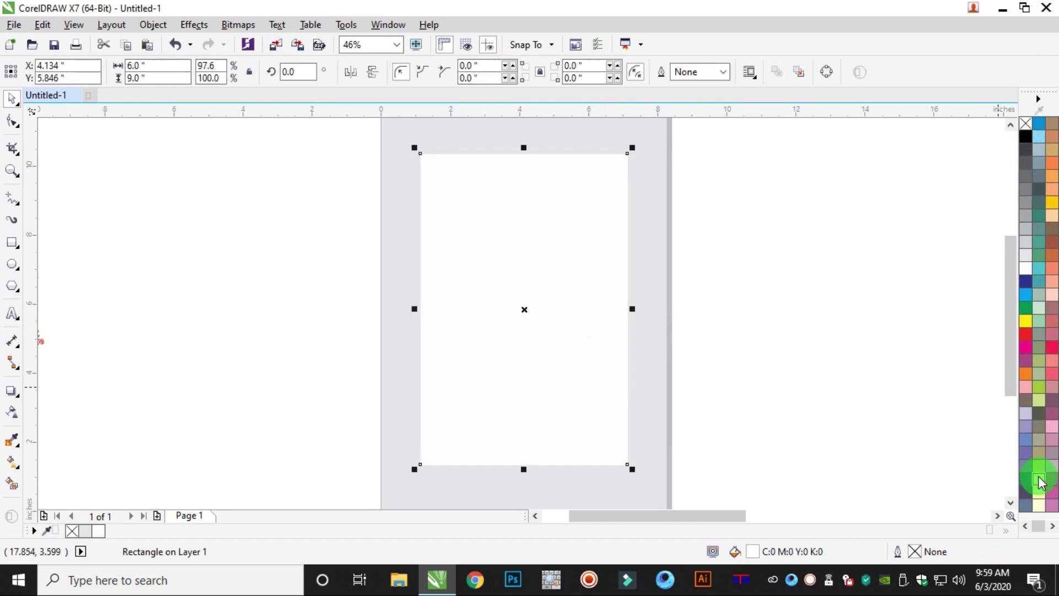
pyautogui.click(1041, 481)
pyautogui.click(13, 462)
pyautogui.moveTo(523, 464); pyautogui.dragTo(522, 223)
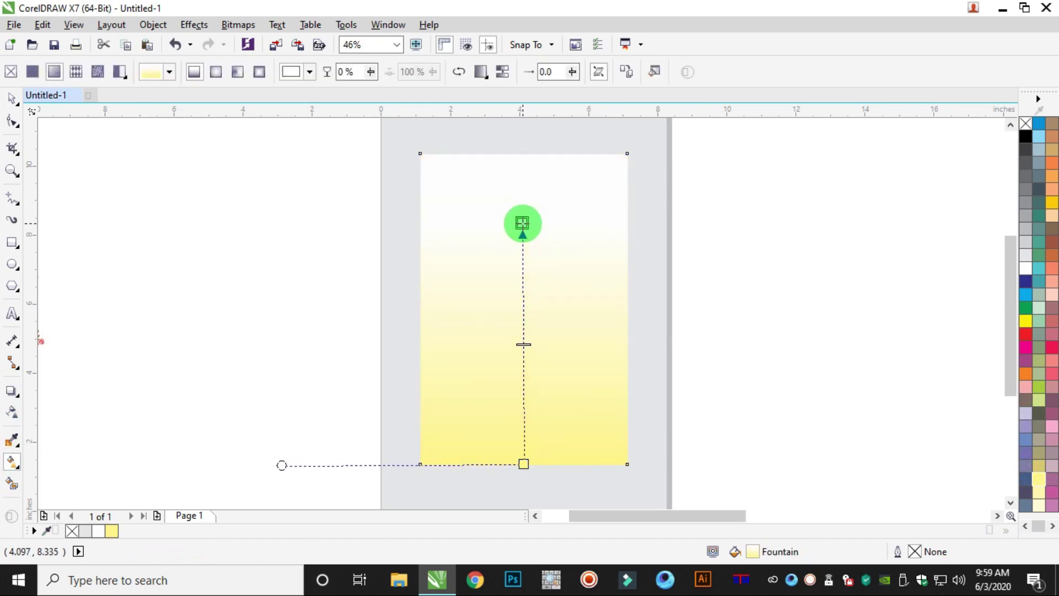
# Change the gradient's bottom colour to a lighter yellow and extend its white end further up the rectangle.
pyautogui.click(523, 464)
pyautogui.click(1040, 497)
pyautogui.moveTo(521, 223); pyautogui.dragTo(525, 196)
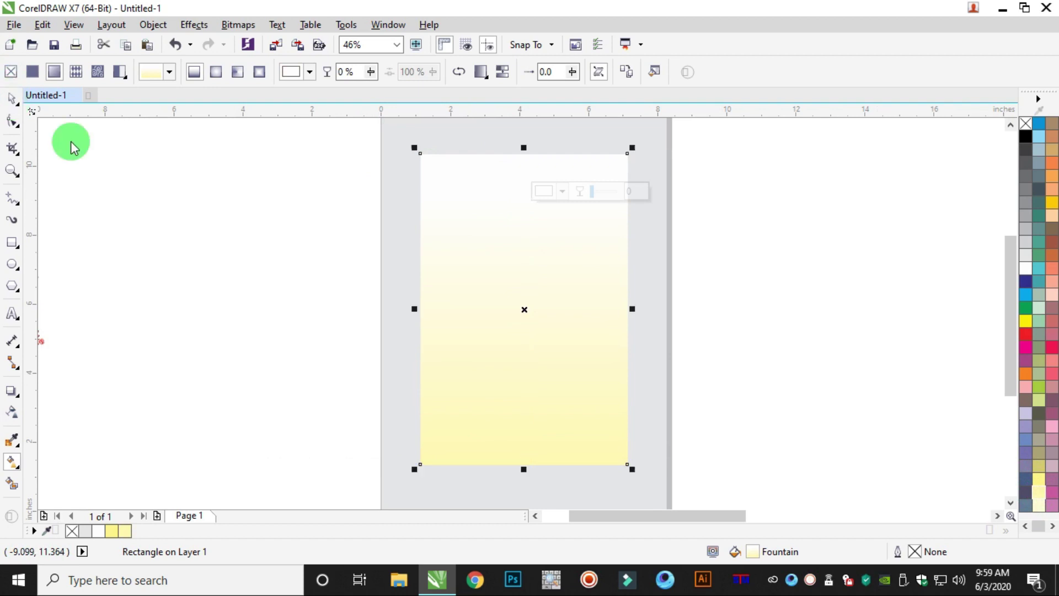
pyautogui.click(13, 100)
pyautogui.click(290, 236)
# Move the watercolor corner-flower image from the pasteboard onto the upper part of the gradient rectangle.
pyautogui.scroll(-3, 298, 221)
pyautogui.scroll(3, 229, 253)
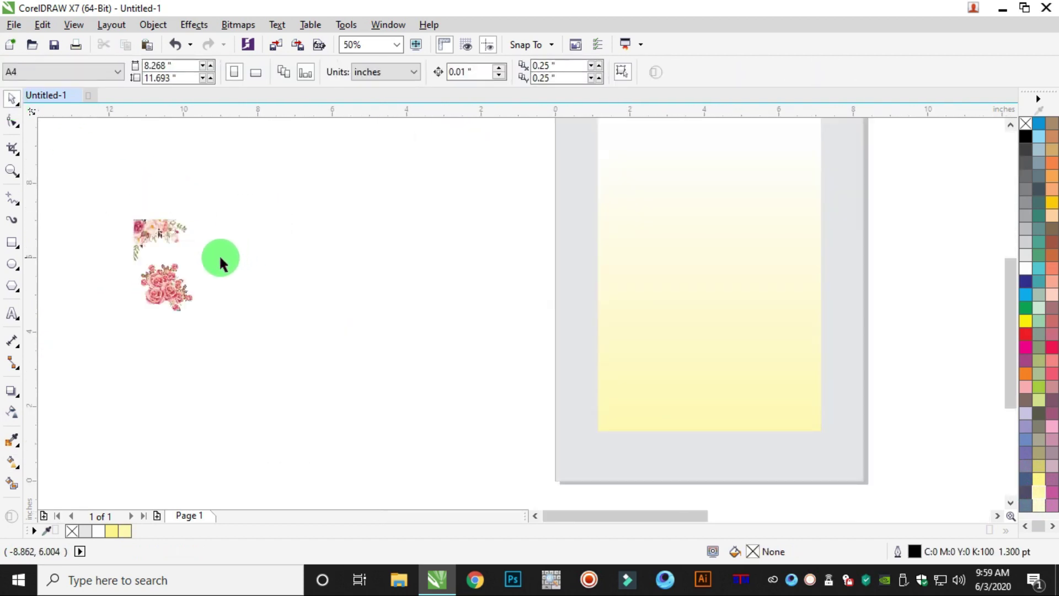
pyautogui.moveTo(154, 229); pyautogui.dragTo(422, 156)
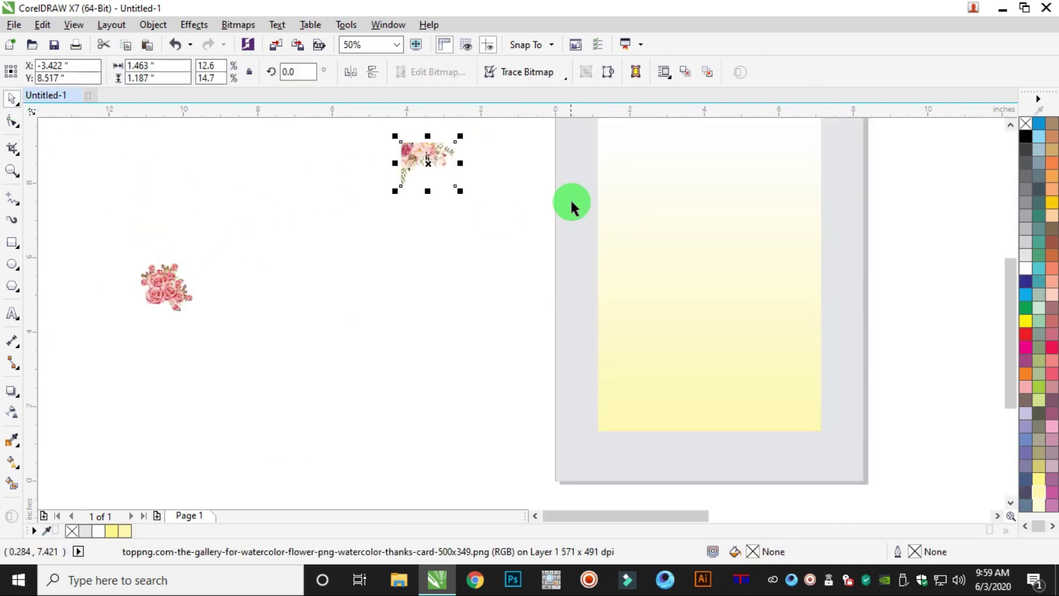
pyautogui.scroll(-3, 634, 149)
pyautogui.scroll(3, 624, 163)
pyautogui.moveTo(293, 259); pyautogui.dragTo(562, 246)
pyautogui.scroll(3, 561, 246)
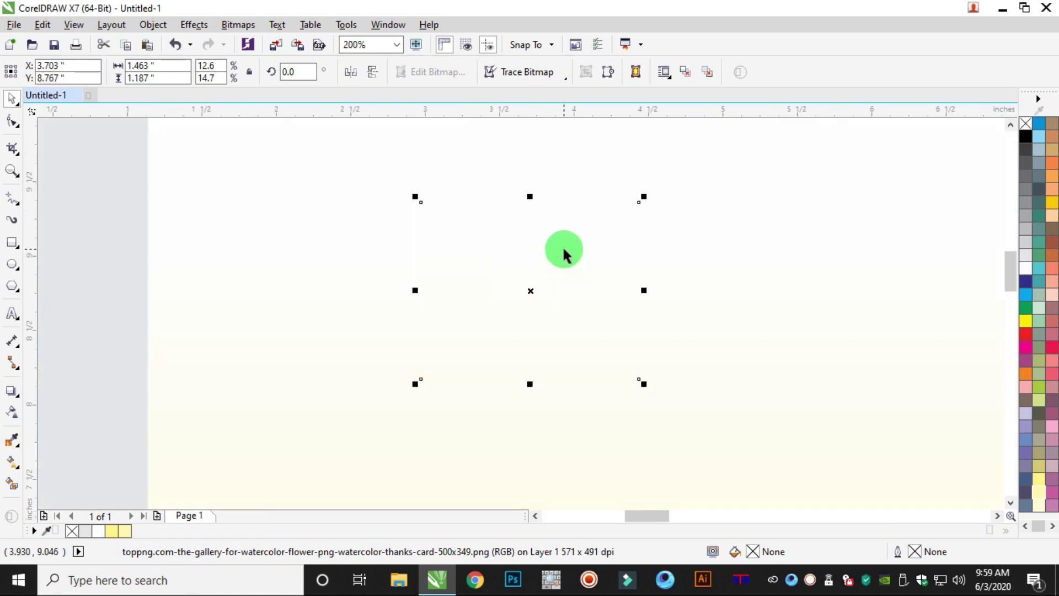
# Bring the flower image to the front of the page, above the gradient rectangle.
pyautogui.rightClick(530, 290)
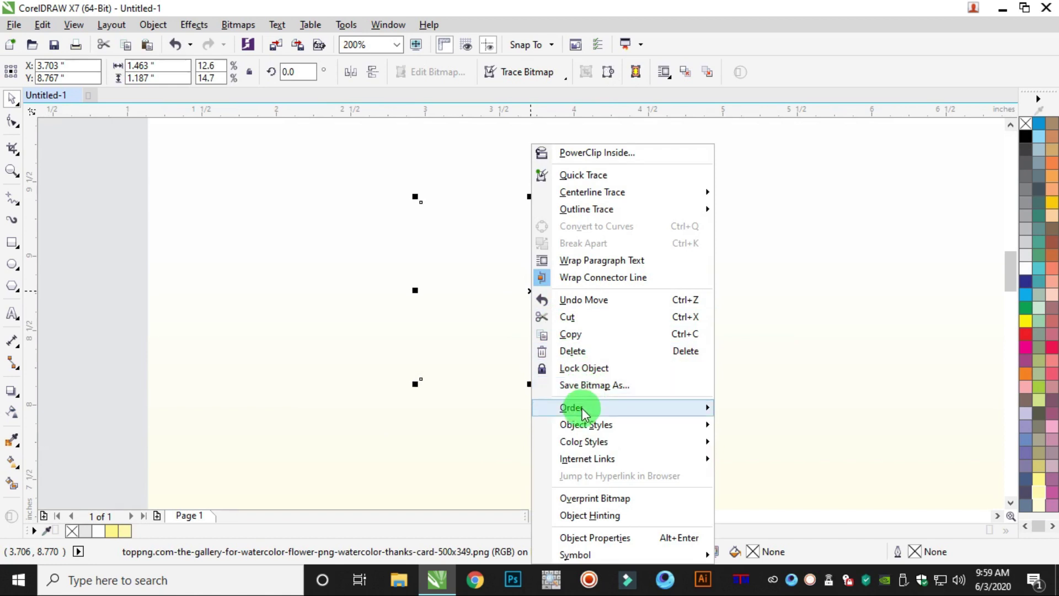
pyautogui.moveTo(605, 414)
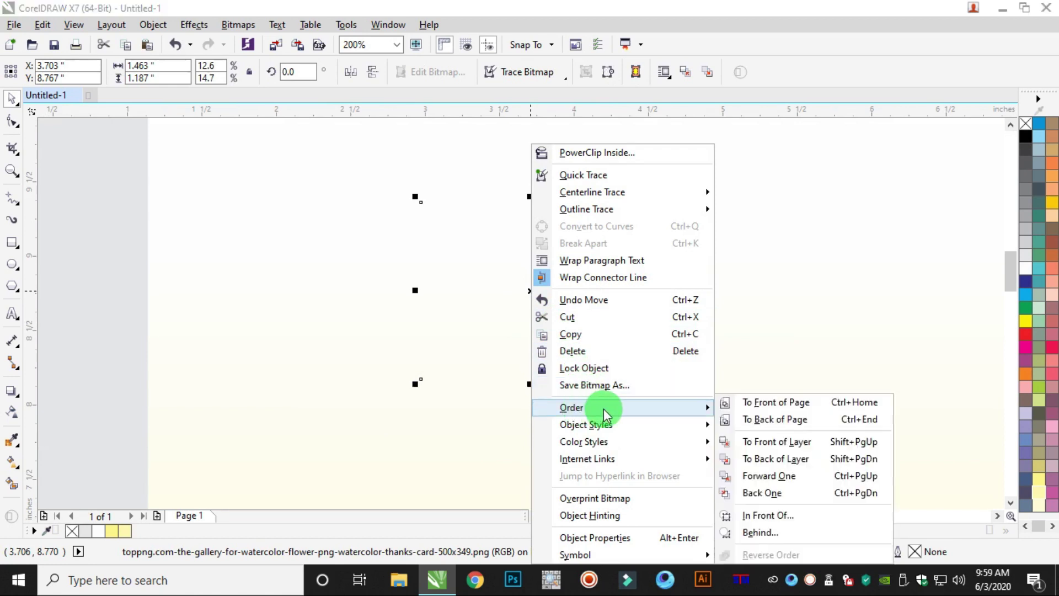
pyautogui.click(777, 407)
pyautogui.scroll(-3, 537, 279)
pyautogui.scroll(3, 537, 303)
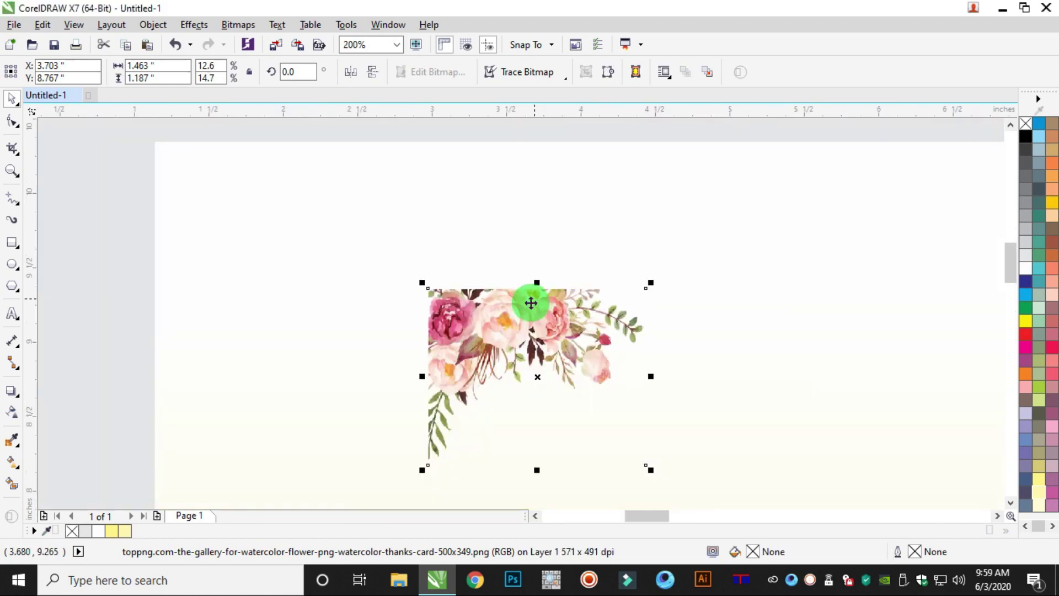
# Align the flower image with the gradient rectangle's top-left corner and enlarge it to about 2.94 × 2.39 inches.
pyautogui.moveTo(421, 280); pyautogui.dragTo(349, 223)
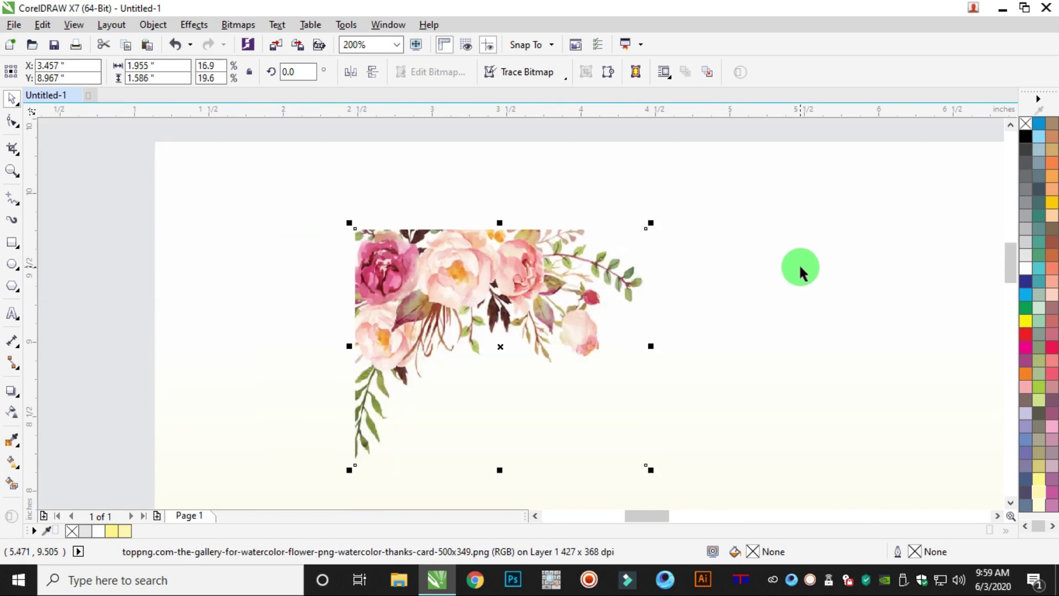
pyautogui.keyDown('shift'); pyautogui.click(798, 267); pyautogui.keyUp('shift')
pyautogui.scroll(-2, 799, 267)
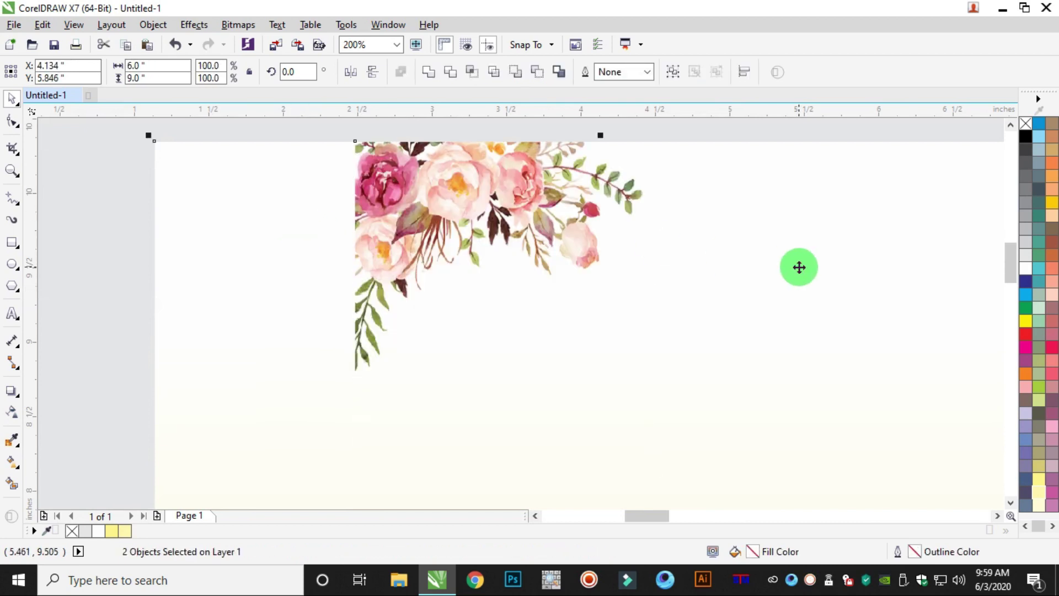
pyautogui.hscroll(3, 450, 294)
pyautogui.scroll(-2, 450, 294)
pyautogui.click(142, 176)
pyautogui.moveTo(143, 171); pyautogui.dragTo(527, 378)
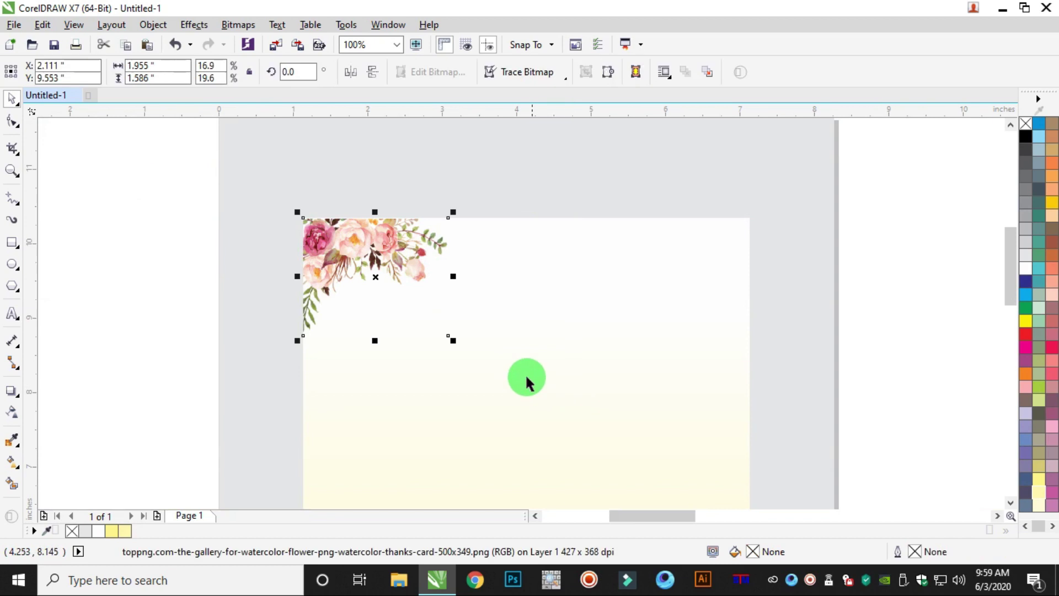
pyautogui.moveTo(451, 342); pyautogui.dragTo(564, 406)
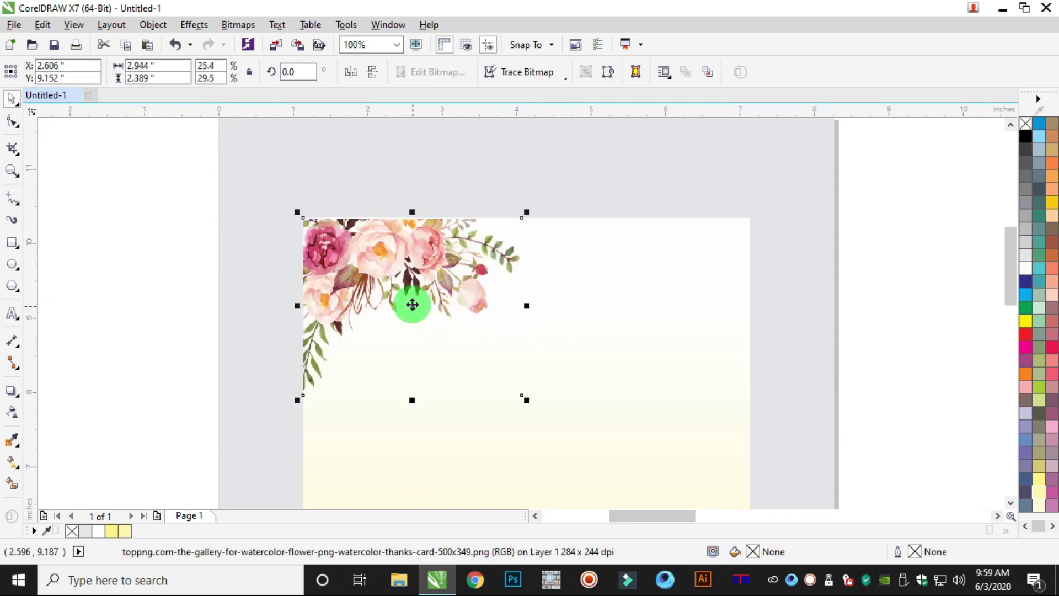
# Duplicate the corner flower image in place with copy and paste.
pyautogui.rightClick(412, 304)
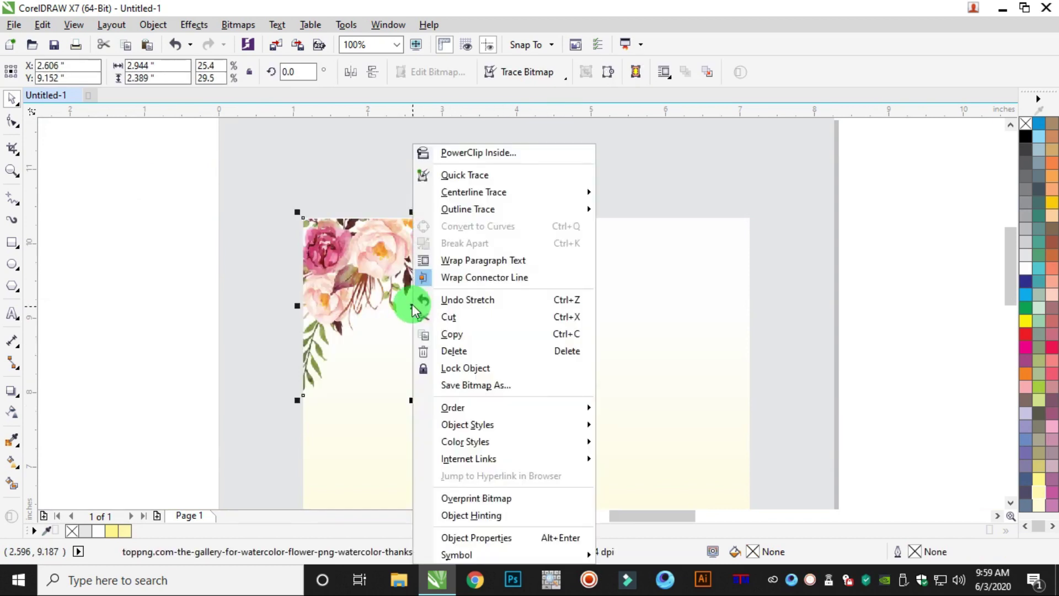
pyautogui.click(458, 335)
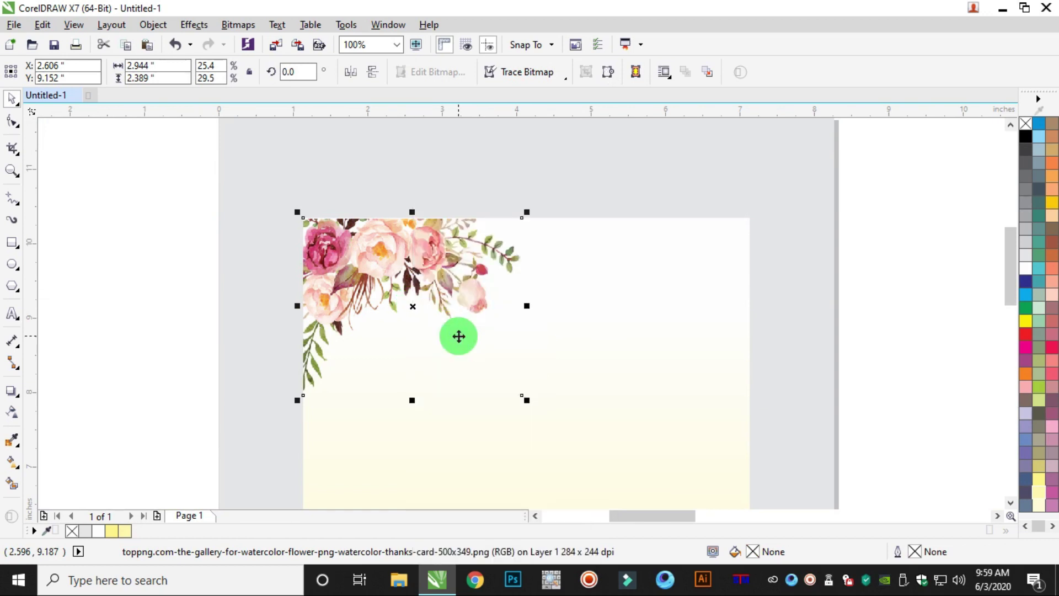
pyautogui.click(49, 167)
pyautogui.rightClick(128, 216)
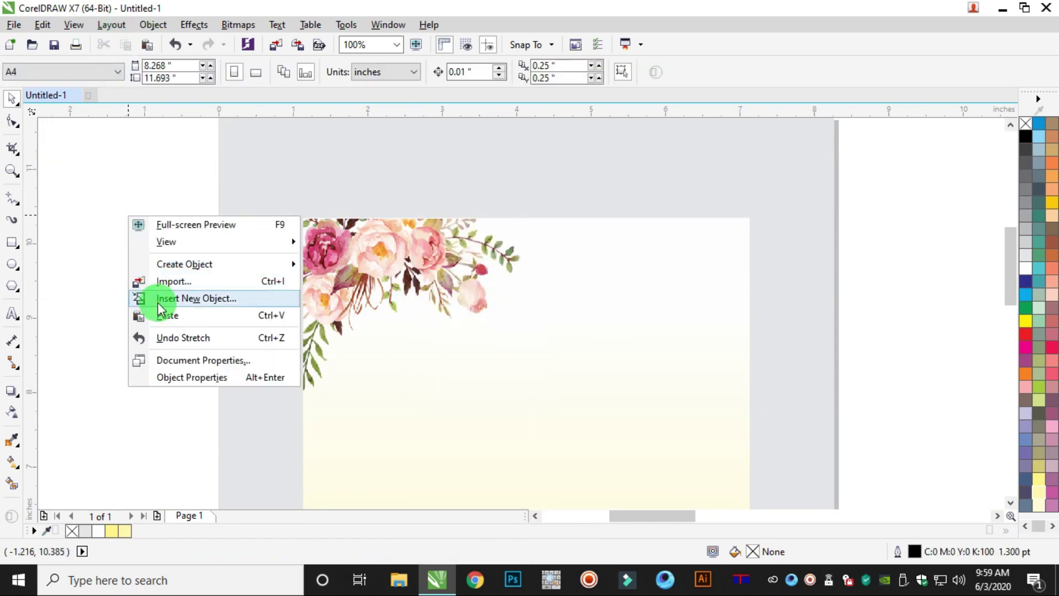
pyautogui.click(167, 315)
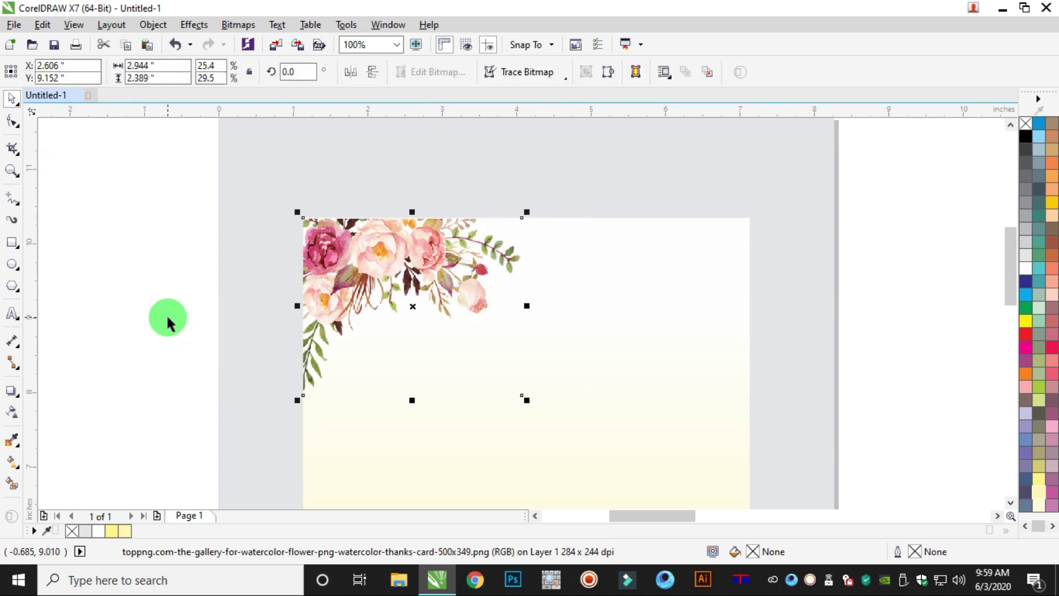
# Mirror the pasted flower image horizontally and align it with the right edge of the gradient rectangle.
pyautogui.click(351, 73)
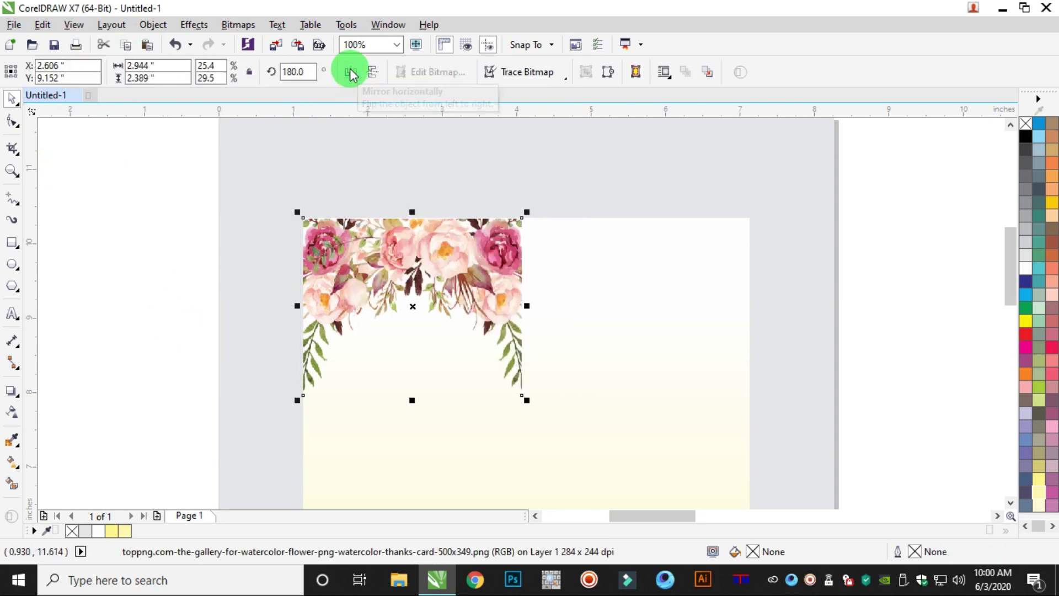
pyautogui.keyDown('shift'); pyautogui.click(738, 236); pyautogui.keyUp('shift')
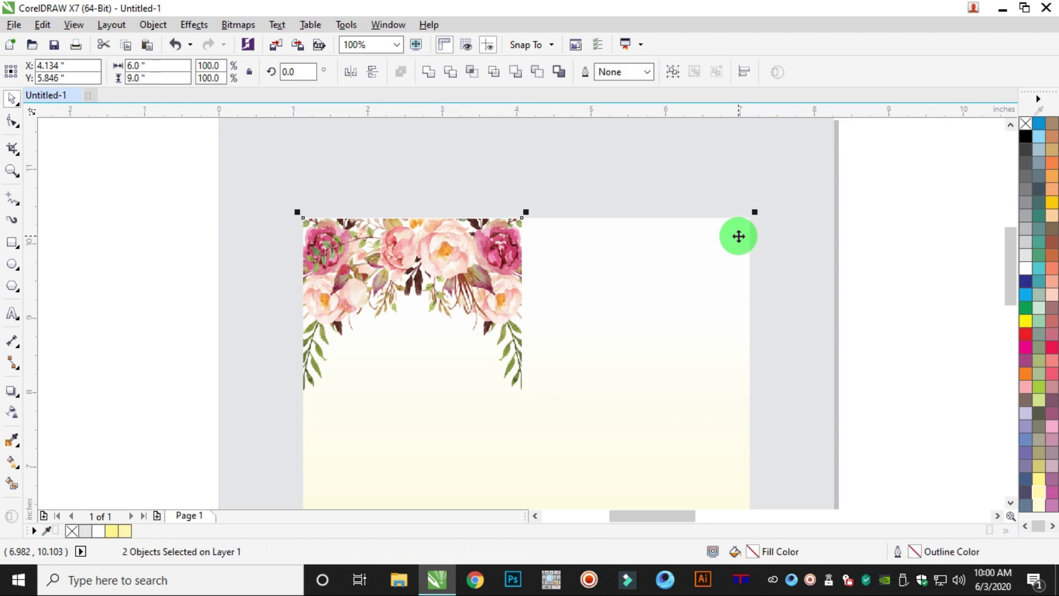
pyautogui.click(922, 182)
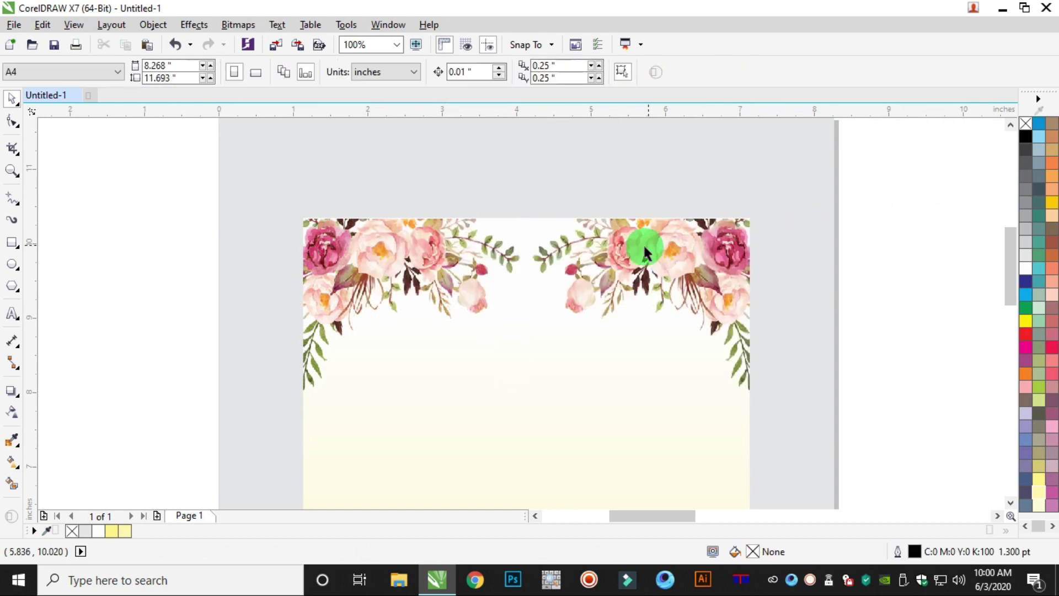
# Enlarge both corner flower images to about 3.18 inches high so they overlap at the middle of the rectangle's top.
pyautogui.scroll(-2, 620, 260)
pyautogui.scroll(1, 566, 270)
pyautogui.click(566, 269)
pyautogui.scroll(2, 565, 268)
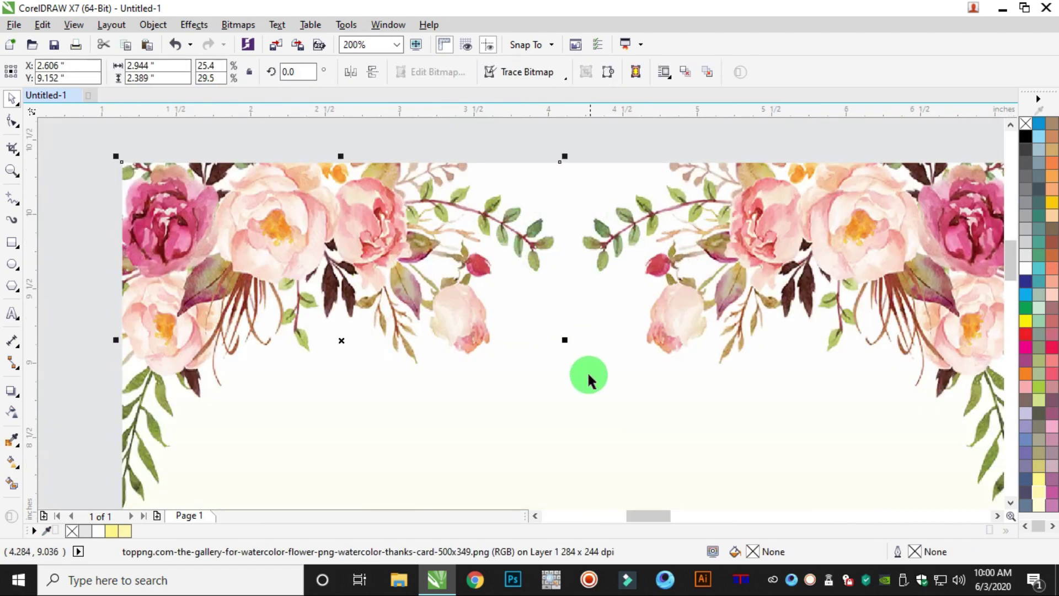
pyautogui.scroll(-1, 567, 405)
pyautogui.moveTo(565, 462); pyautogui.dragTo(597, 487)
pyautogui.click(693, 309)
pyautogui.scroll(-1, 646, 386)
pyautogui.moveTo(609, 424); pyautogui.dragTo(577, 444)
pyautogui.click(515, 359)
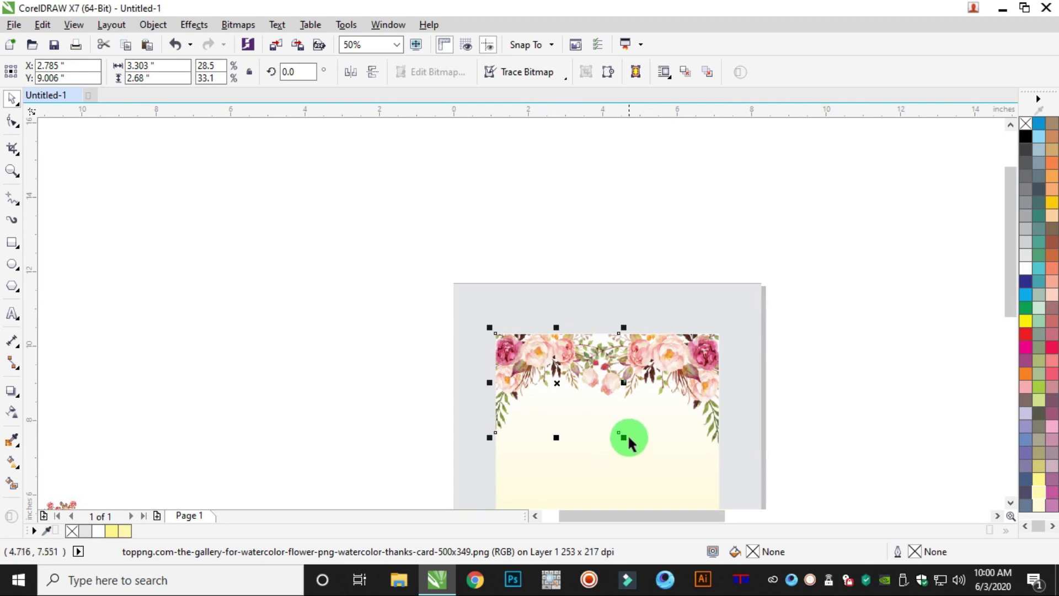
pyautogui.click(314, 303)
pyautogui.scroll(2, 627, 342)
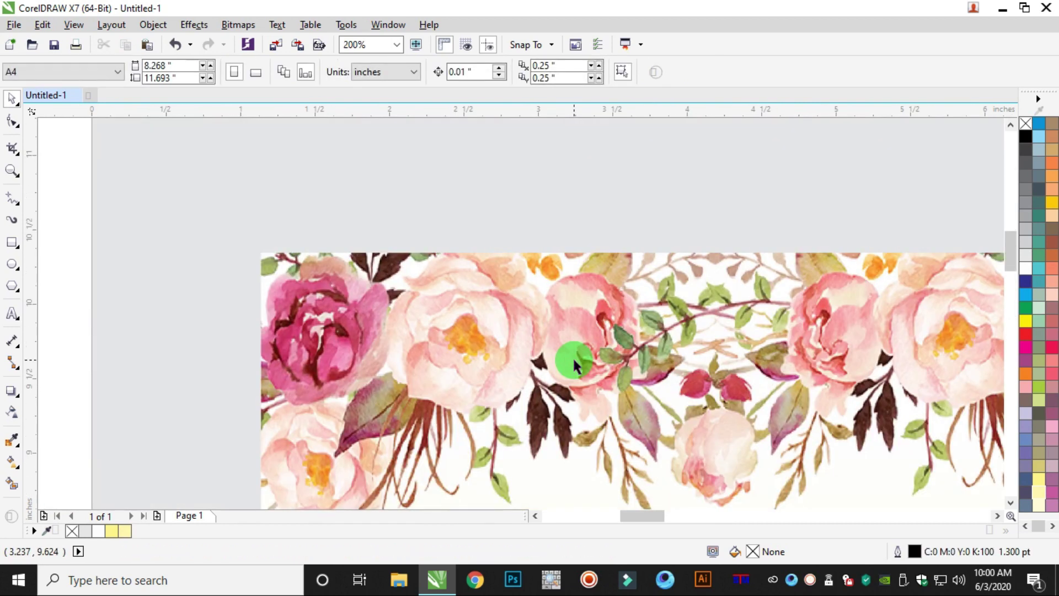
pyautogui.scroll(-4, 573, 357)
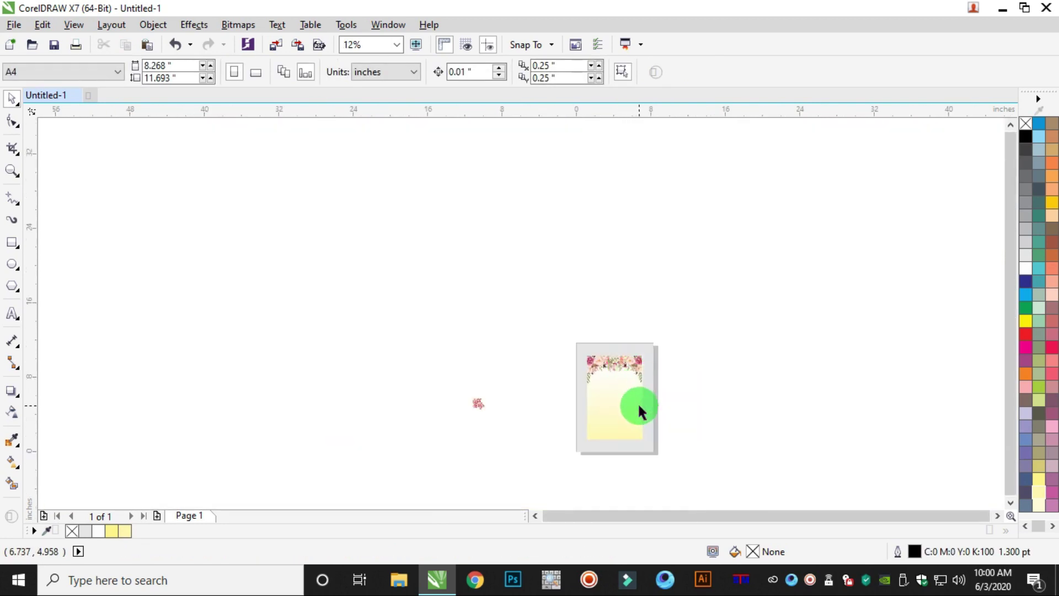
pyautogui.scroll(2, 638, 402)
pyautogui.scroll(-2, 820, 218)
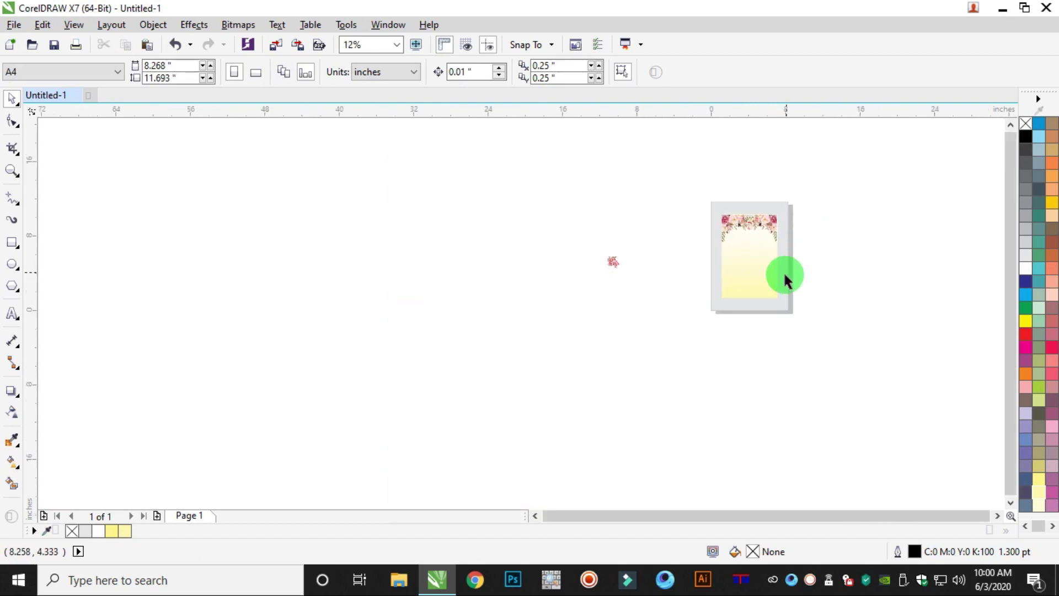
pyautogui.scroll(2, 786, 256)
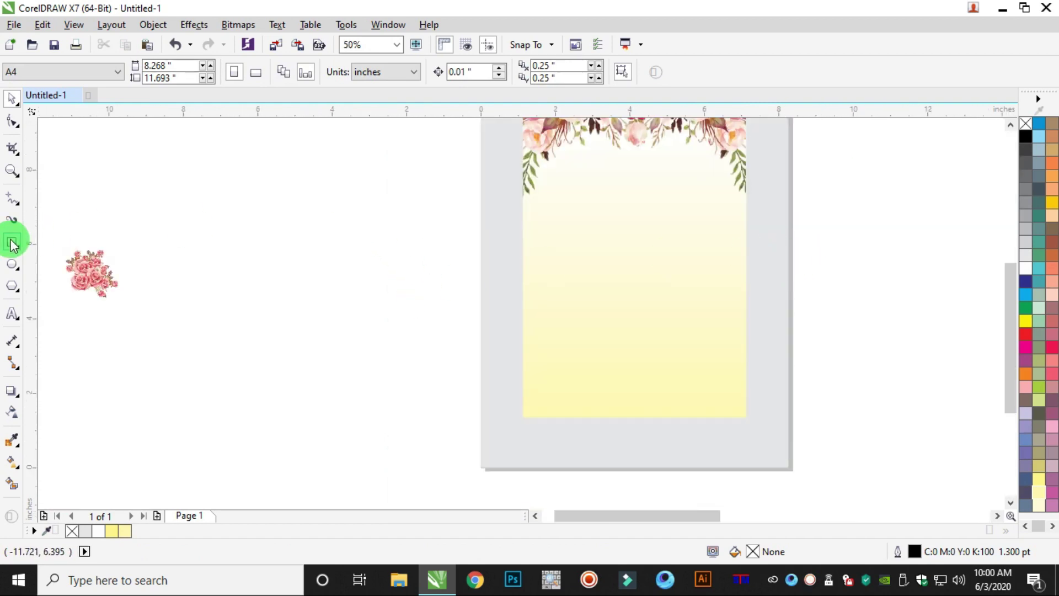
pyautogui.click(12, 243)
pyautogui.scroll(-2, 610, 243)
pyautogui.scroll(1, 531, 187)
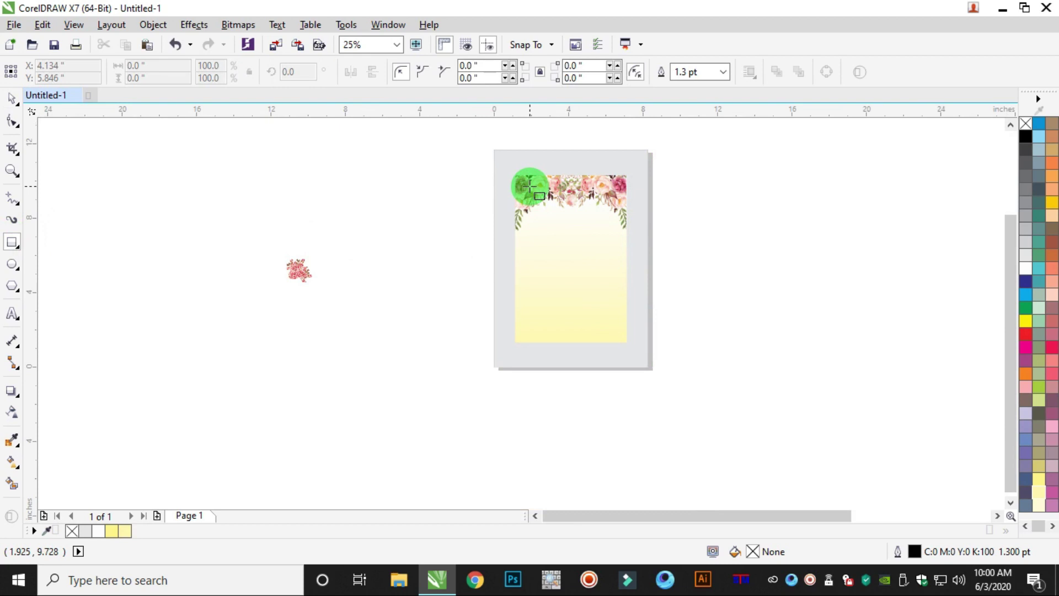
# Select both flower images across the card's upper edge and group them.
pyautogui.click(12, 98)
pyautogui.moveTo(720, 138); pyautogui.dragTo(427, 279)
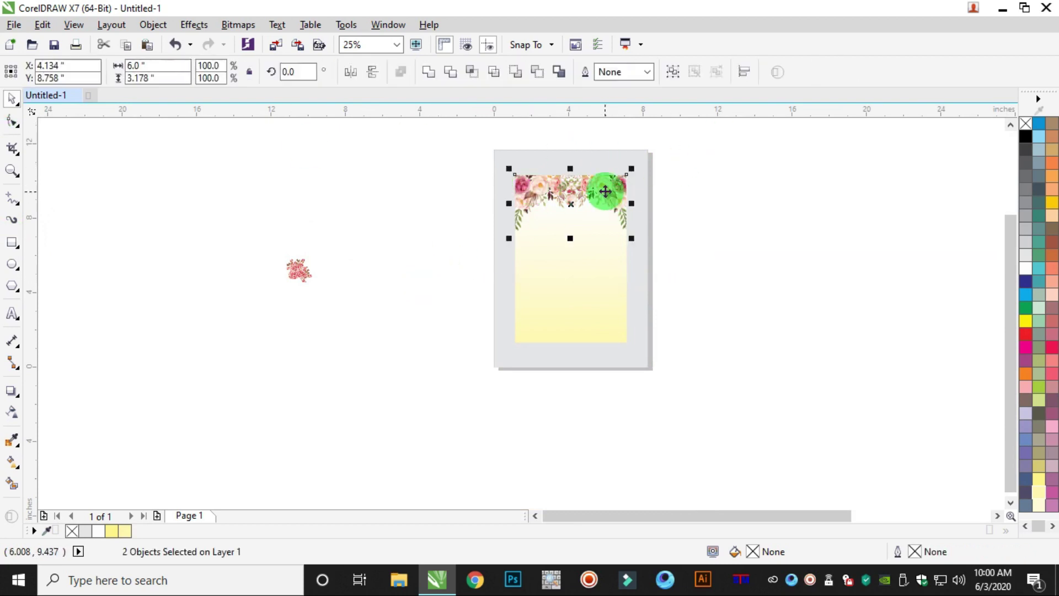
pyautogui.scroll(3, 584, 185)
pyautogui.rightClick(583, 185)
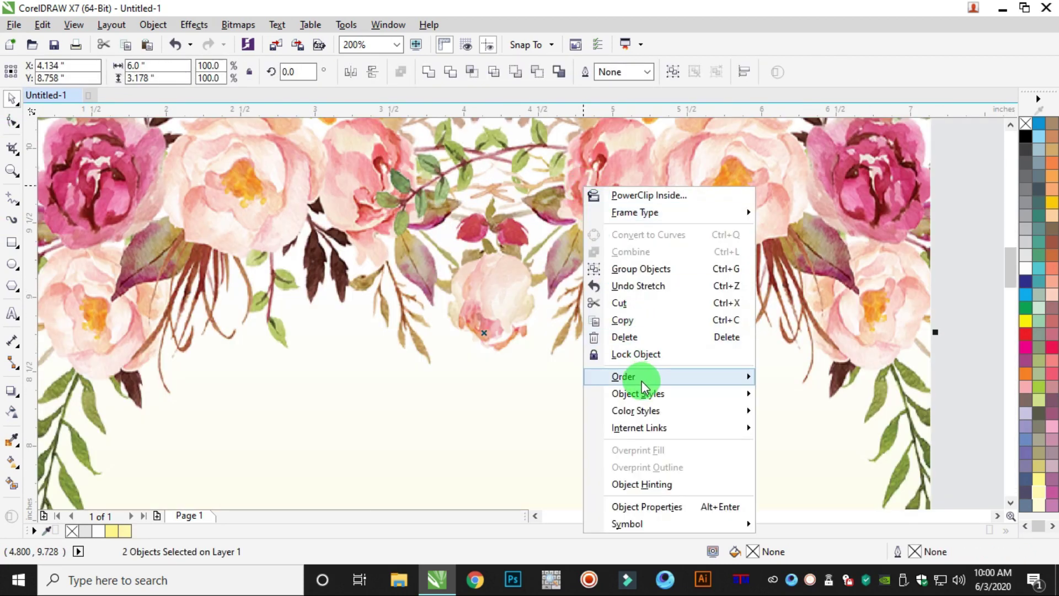
pyautogui.click(651, 268)
pyautogui.scroll(-2, 655, 272)
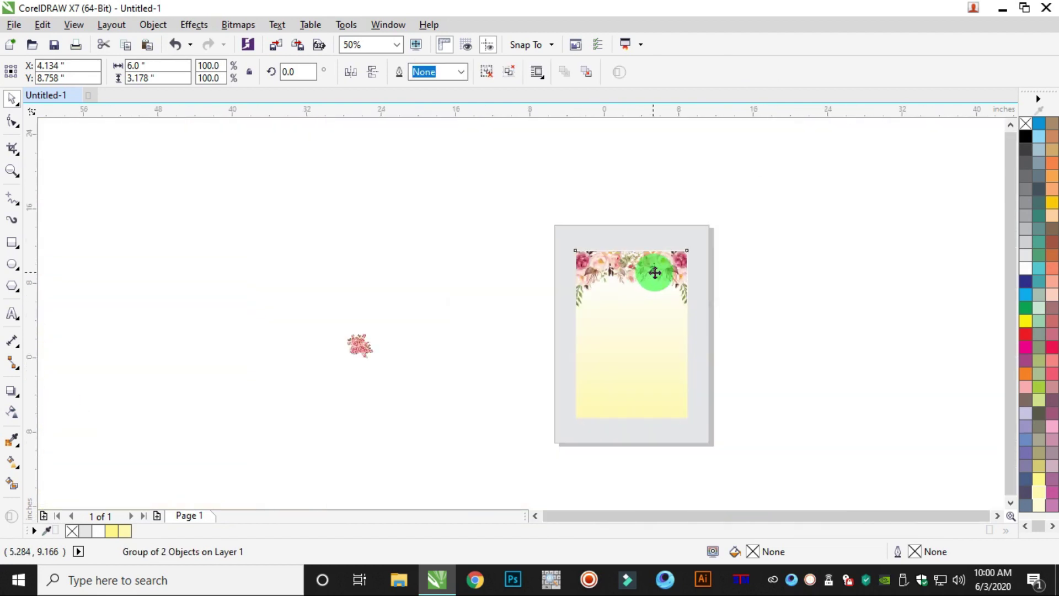
pyautogui.scroll(2, 660, 294)
pyautogui.click(850, 218)
pyautogui.click(12, 243)
pyautogui.moveTo(498, 169); pyautogui.dragTo(649, 414)
pyautogui.hotkey('ctrl', 'z')
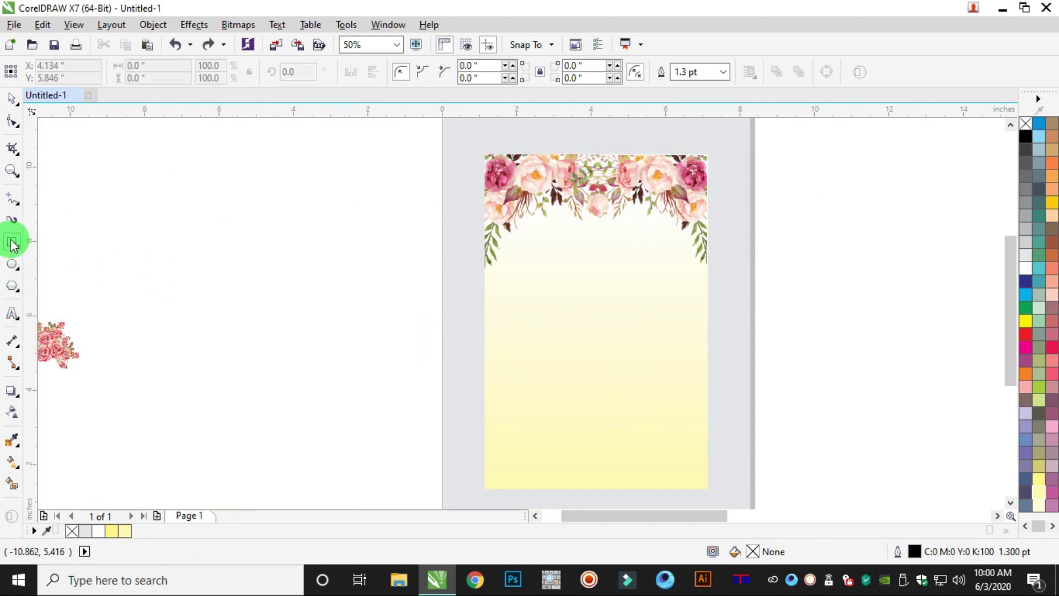
# Draw a six-sided polygon about 4.87 × 8.23 inches over the gradient rectangle.
pyautogui.click(12, 286)
pyautogui.moveTo(499, 176); pyautogui.dragTo(712, 482)
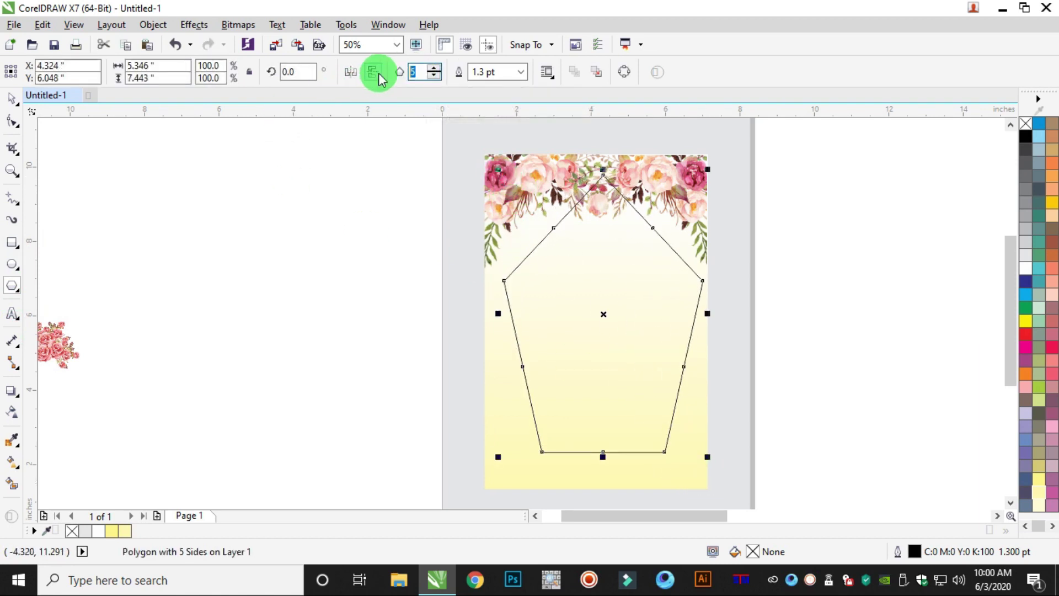
pyautogui.write('6')
pyautogui.press('Return')
pyautogui.scroll(-3, 669, 327)
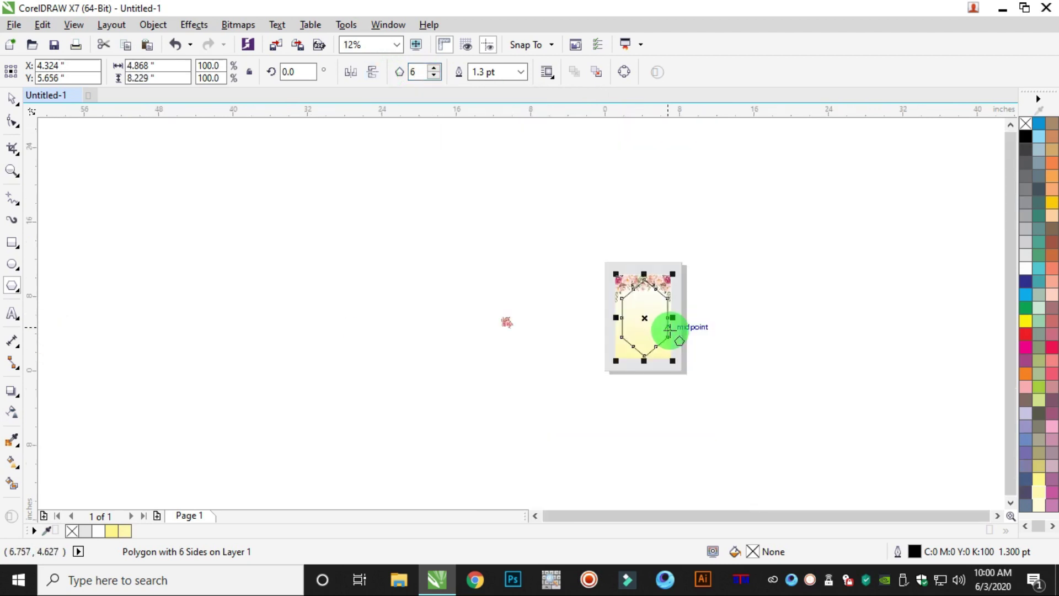
pyautogui.scroll(3, 669, 327)
# Remove the midpoint nodes from the hexagon's edges with the Shape tool, keeping only its corner nodes.
pyautogui.click(12, 98)
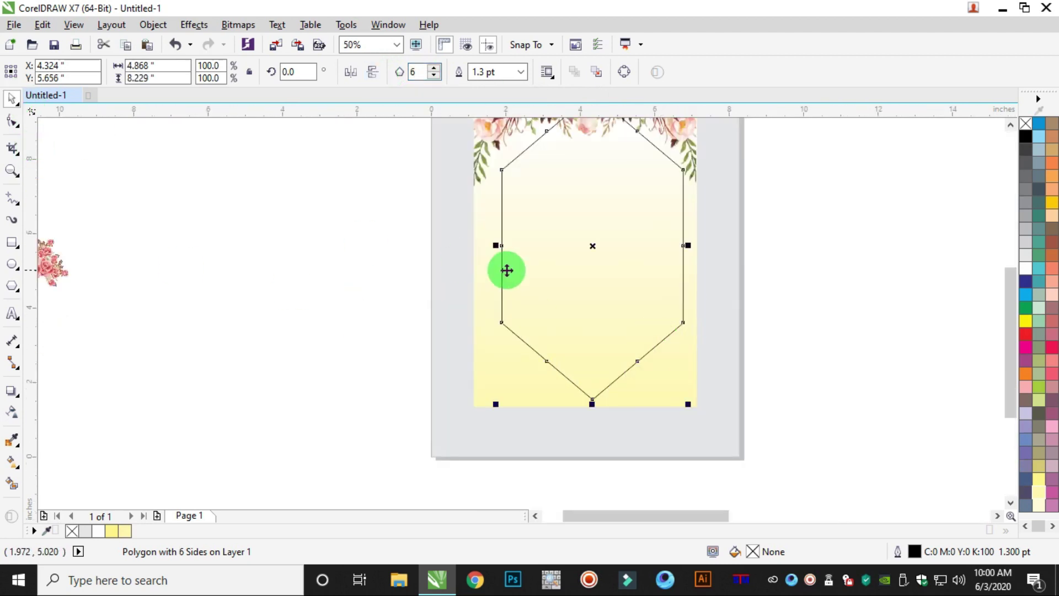
pyautogui.scroll(2, 603, 345)
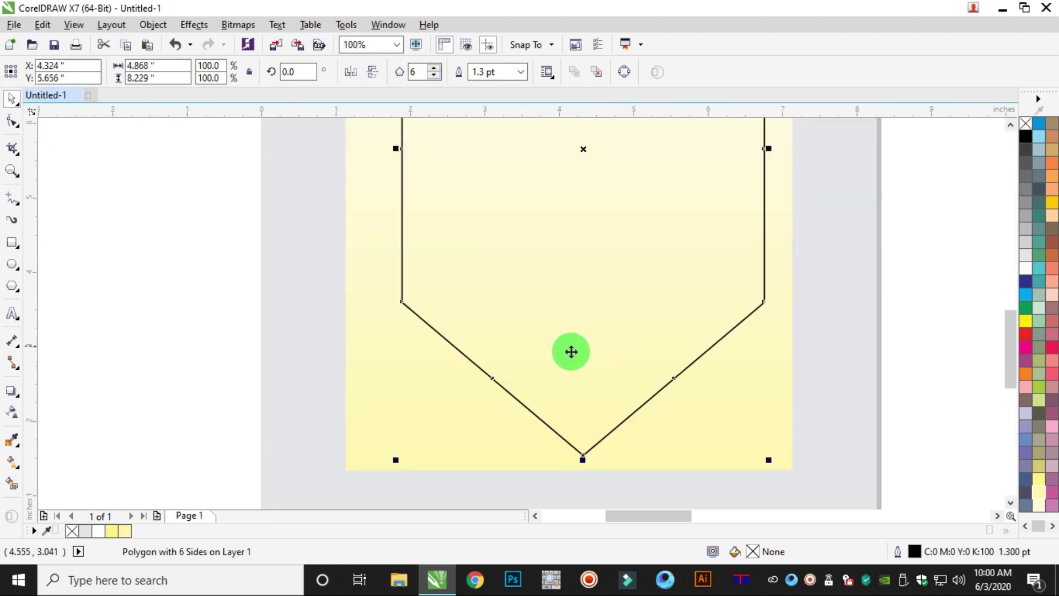
pyautogui.click(14, 125)
pyautogui.scroll(2, 509, 382)
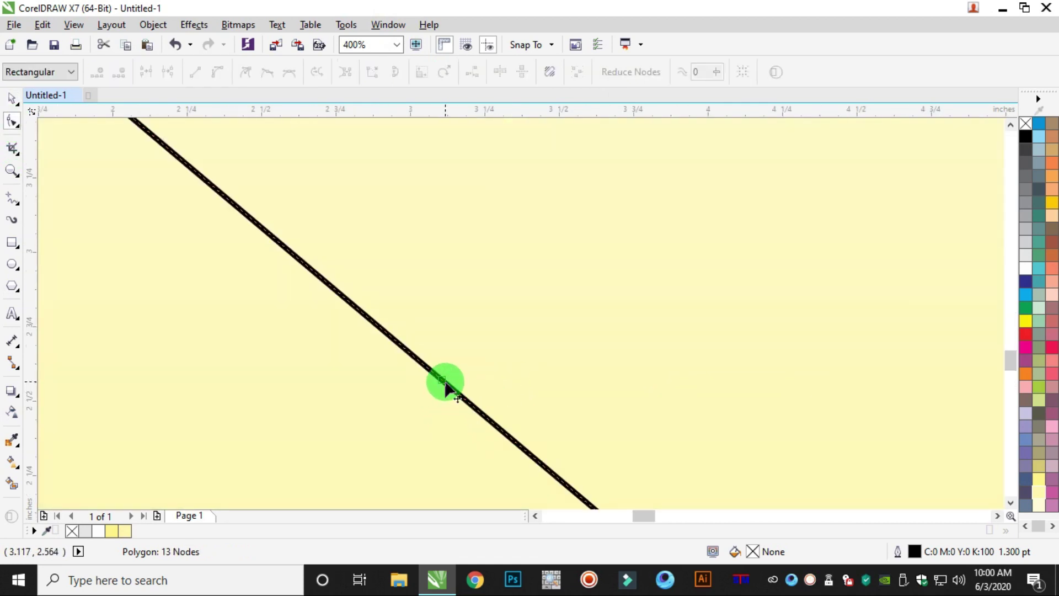
pyautogui.doubleClick(443, 380)
pyautogui.scroll(-2, 596, 384)
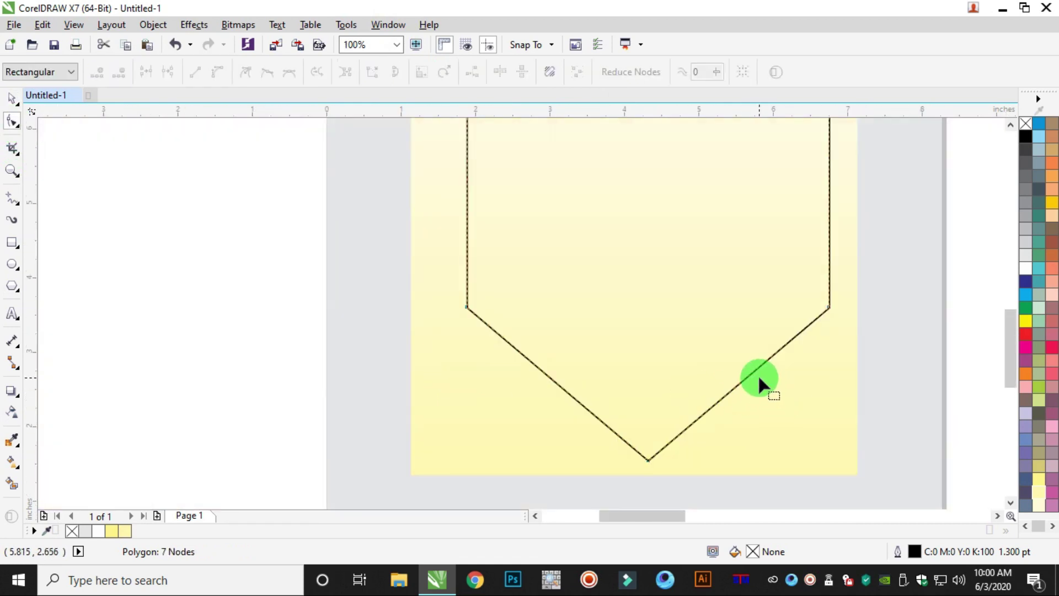
pyautogui.scroll(1, 758, 378)
pyautogui.scroll(-2, 912, 224)
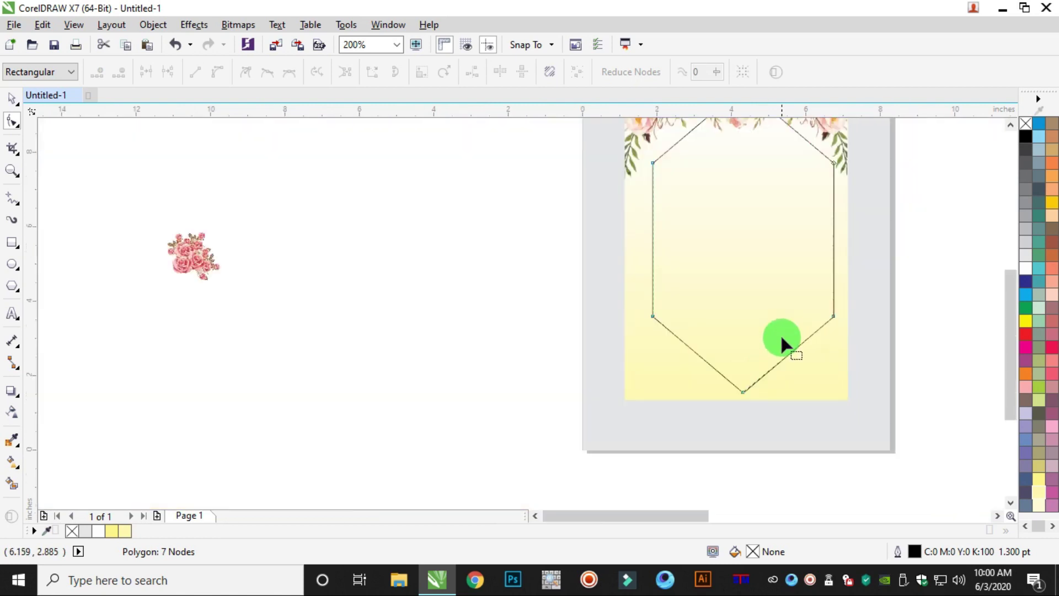
# Convert the hexagon to curves so that its corner nodes can be edited individually.
pyautogui.moveTo(879, 290); pyautogui.dragTo(627, 338)
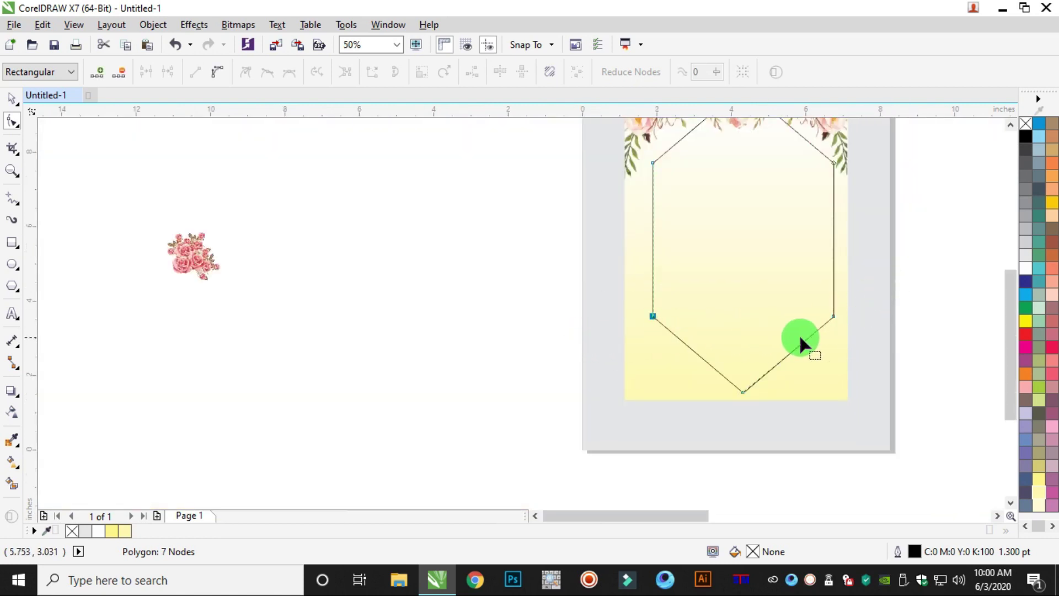
pyautogui.moveTo(902, 294); pyautogui.dragTo(557, 357)
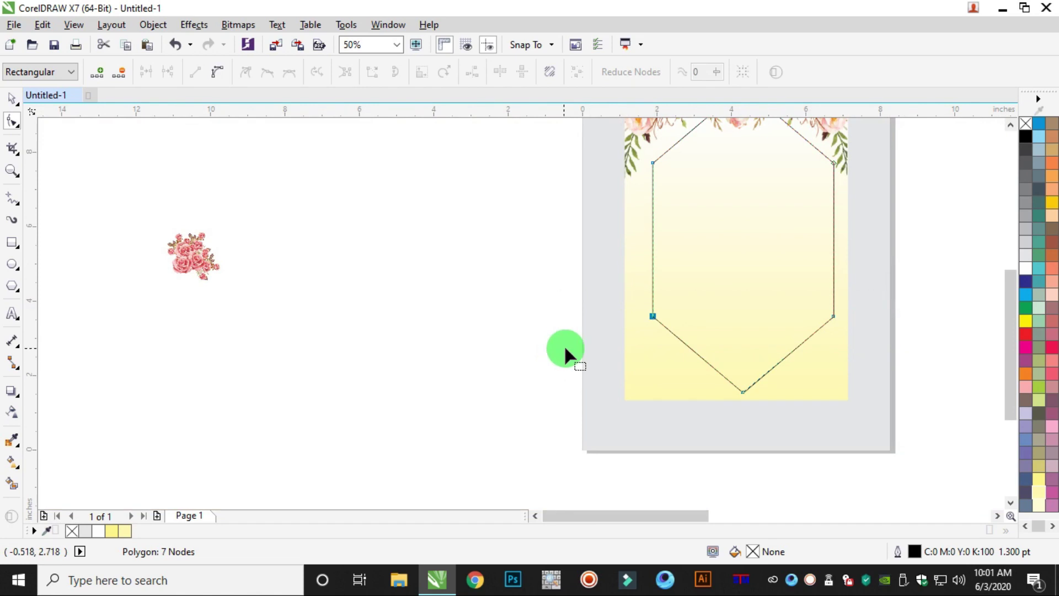
pyautogui.click(13, 99)
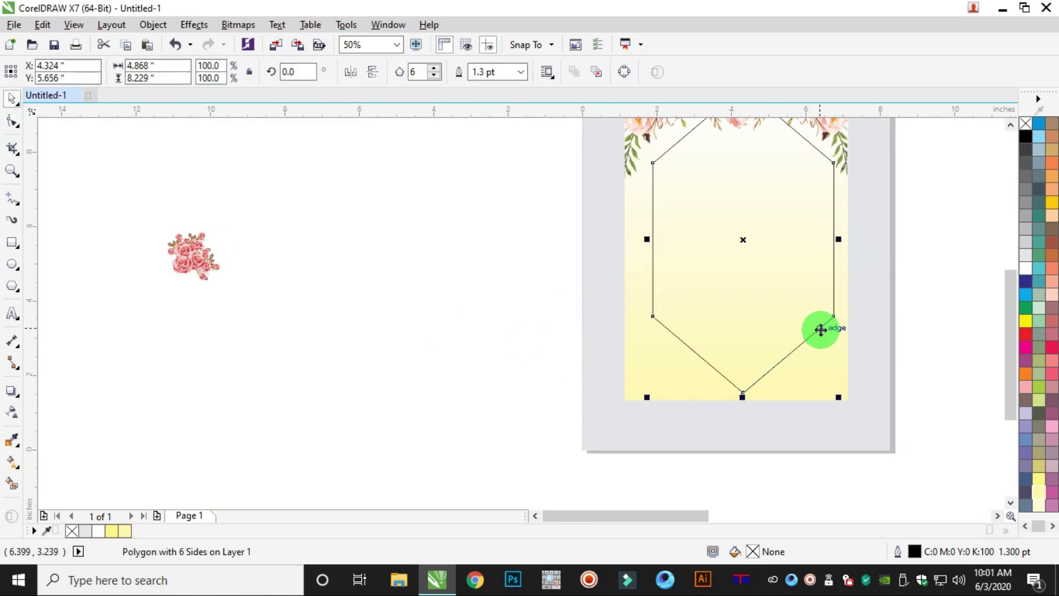
pyautogui.rightClick(819, 331)
pyautogui.click(880, 209)
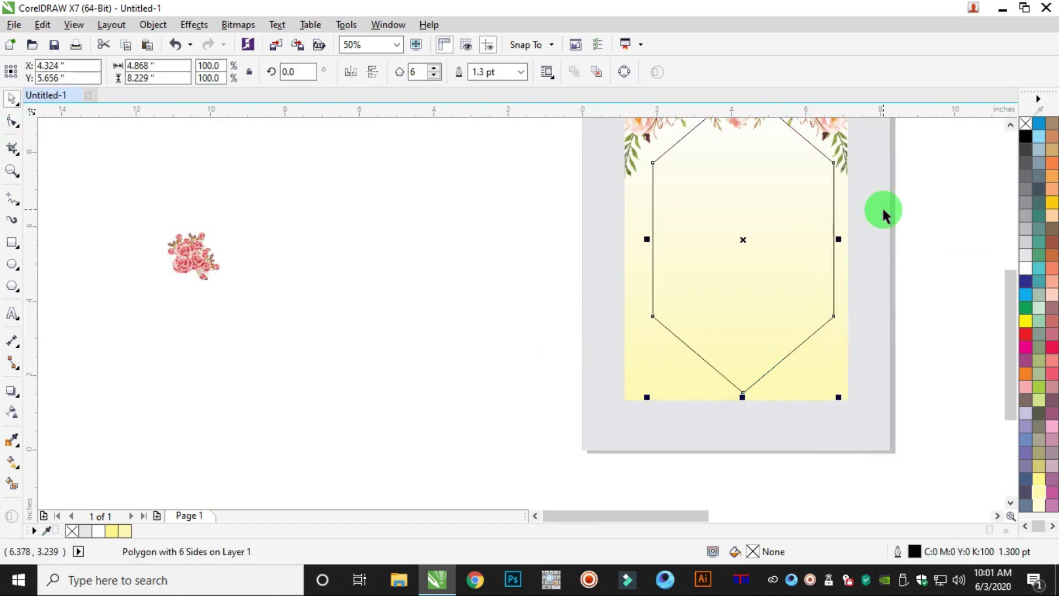
# Select the hexagon's two lower side nodes and move them straight down about 1 inch.
pyautogui.click(12, 122)
pyautogui.moveTo(922, 283); pyautogui.dragTo(591, 338)
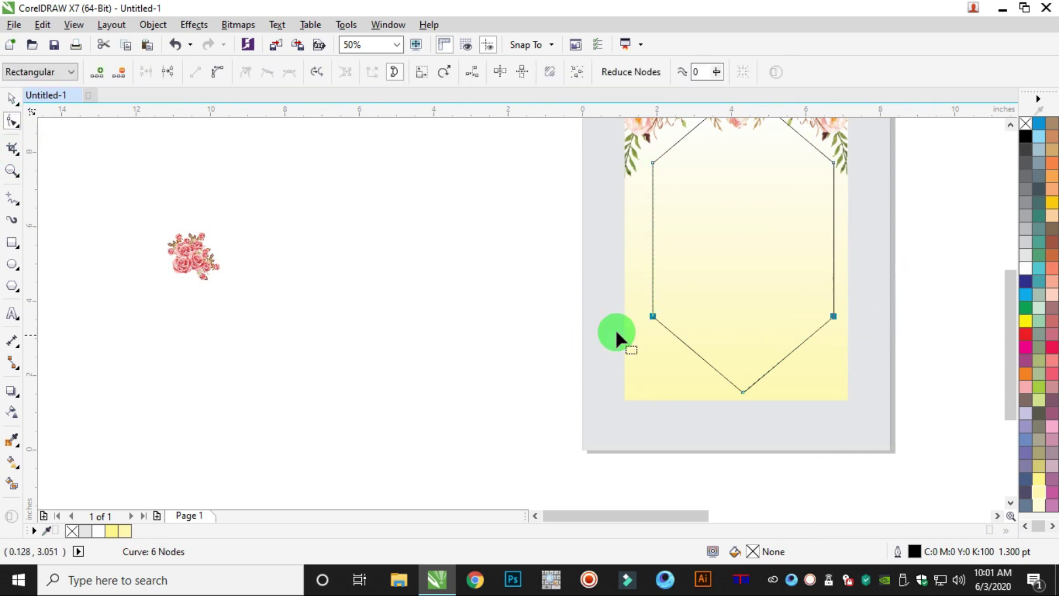
pyautogui.moveTo(652, 316); pyautogui.dragTo(653, 355)
pyautogui.scroll(2, 777, 364)
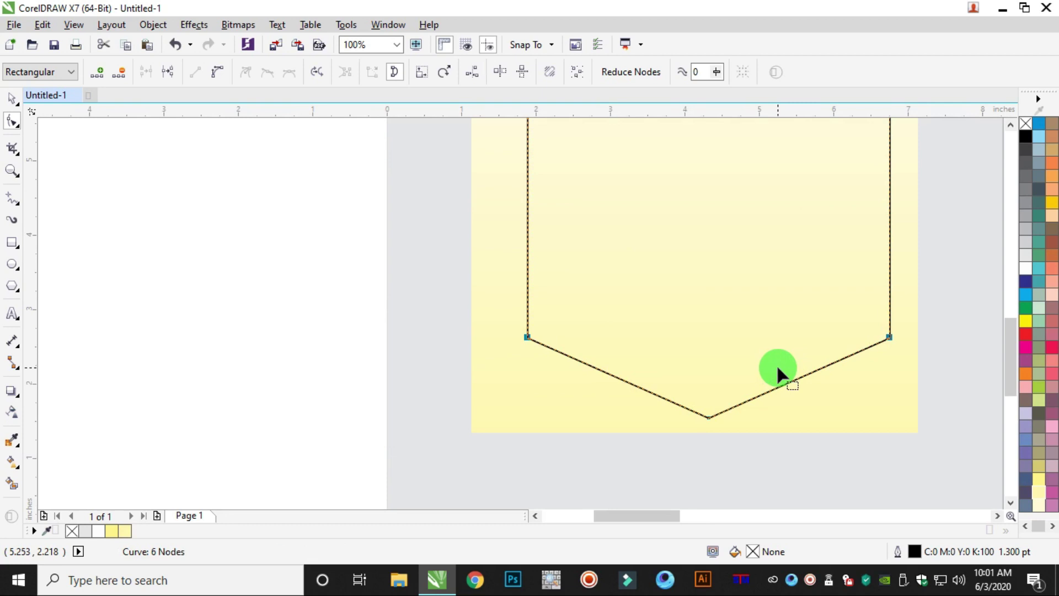
pyautogui.scroll(-3, 803, 282)
pyautogui.scroll(2, 806, 251)
# Select the hexagon's two upper side nodes and move them straight up about 0.8 inch.
pyautogui.moveTo(884, 258); pyautogui.dragTo(594, 229)
pyautogui.scroll(1, 662, 267)
pyautogui.scroll(1, 658, 262)
pyautogui.scroll(-1, 658, 262)
pyautogui.scroll(-2, 600, 255)
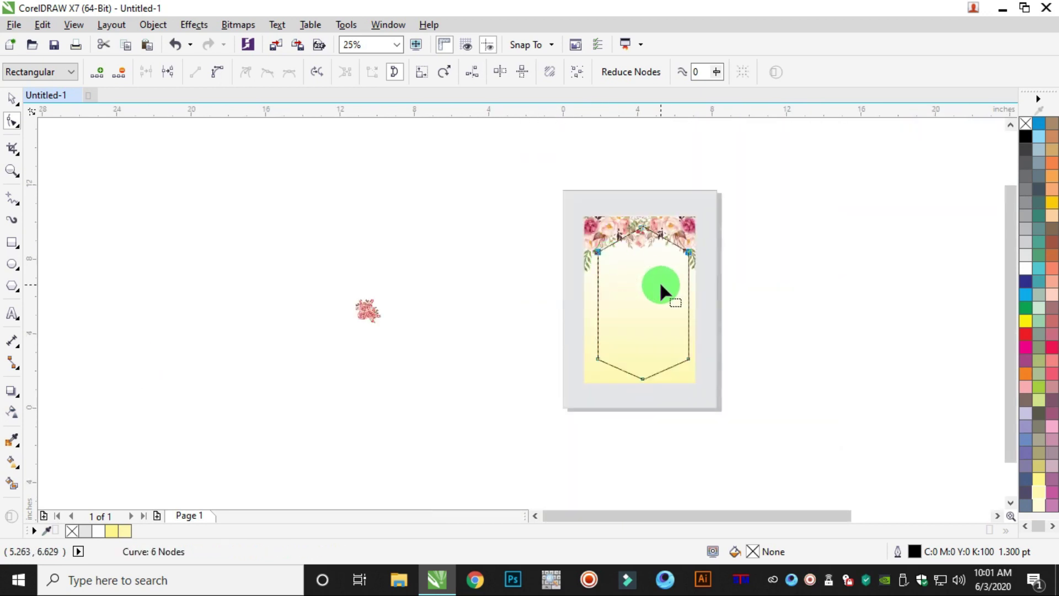
# Set the hexagon's outline width to 3 pt and its outline color to orange (C0 M60 Y100 K0).
pyautogui.click(8, 102)
pyautogui.press('F12')
pyautogui.press('Tab')
pyautogui.write('3')
pyautogui.press('Return')
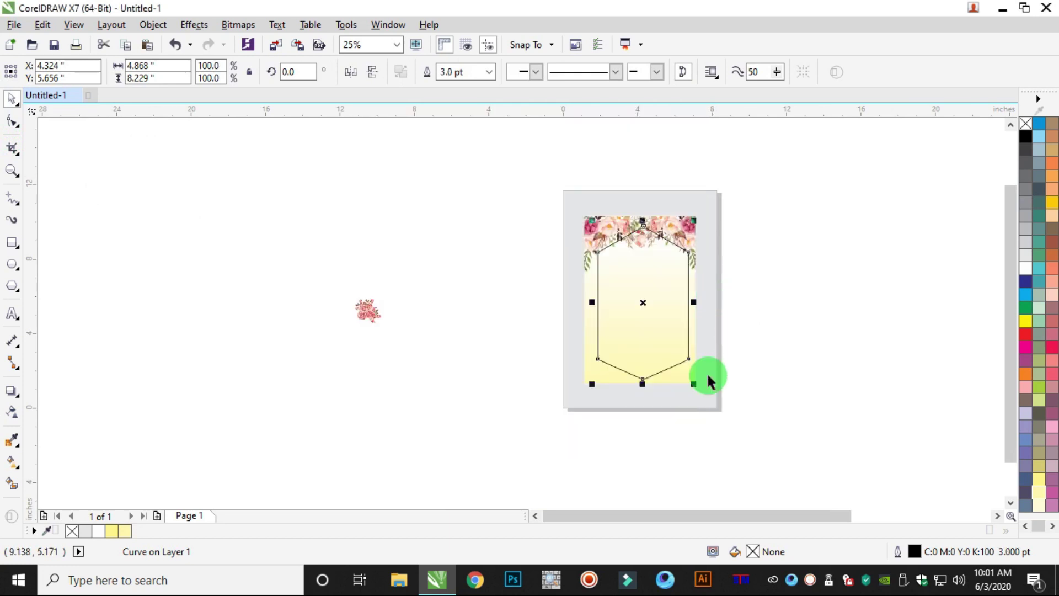
pyautogui.rightClick(1026, 373)
pyautogui.scroll(2, 668, 315)
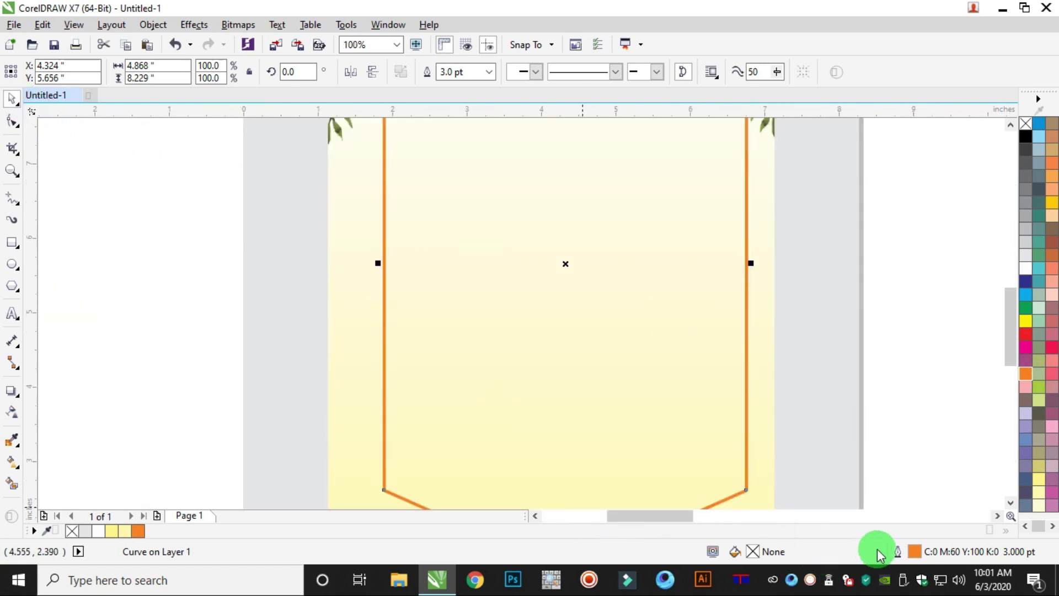
# Darken the hexagon's outline color to C0 M65 Y100 K20 in the Outline Pen settings.
pyautogui.doubleClick(915, 552)
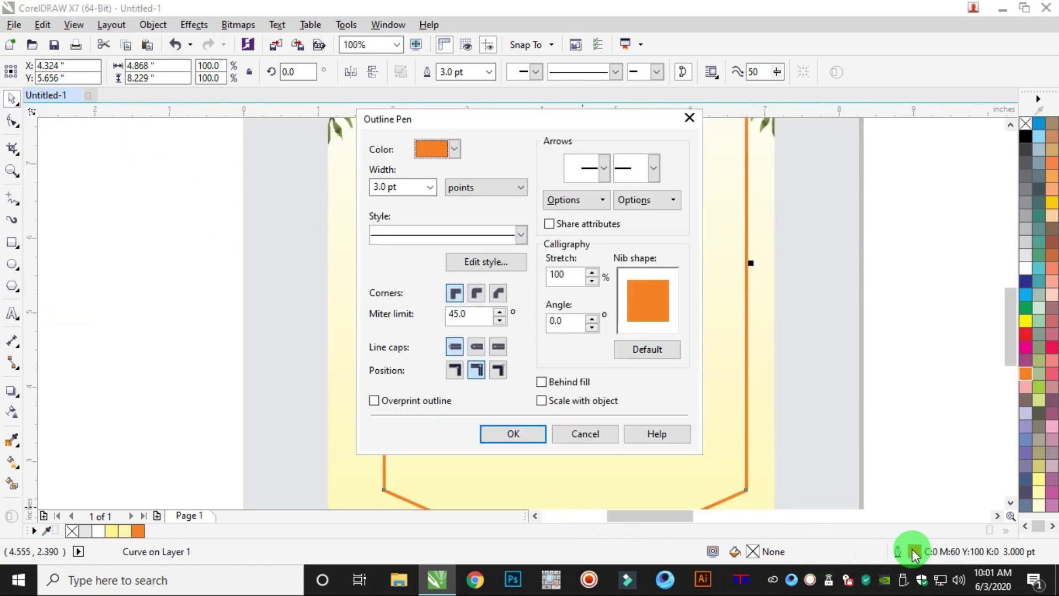
pyautogui.click(454, 150)
pyautogui.click(462, 263)
pyautogui.click(601, 347)
pyautogui.write('20')
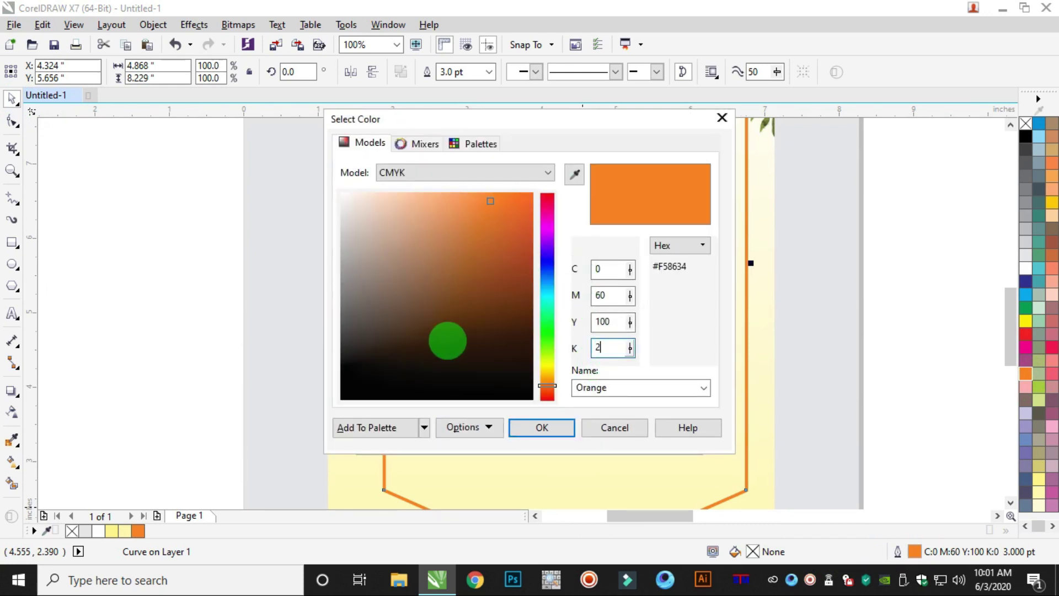
pyautogui.hotkey('shift', 'Tab')
pyautogui.write('60')
pyautogui.press('Return')
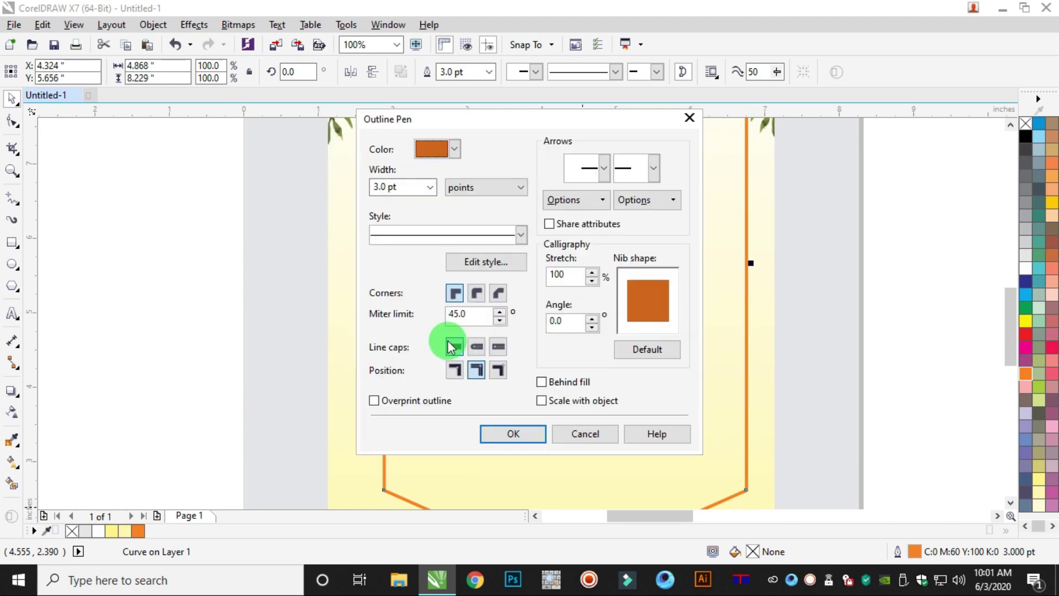
pyautogui.click(525, 434)
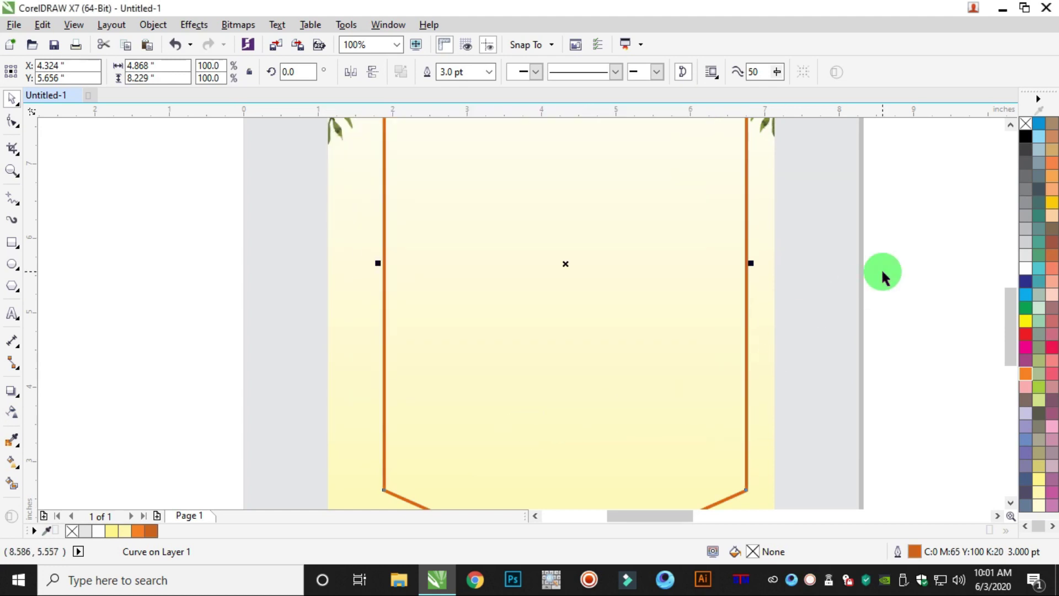
pyautogui.click(878, 269)
# Center the hexagonal frame horizontally and vertically on the gradient rectangle.
pyautogui.scroll(-2, 868, 270)
pyautogui.click(809, 257)
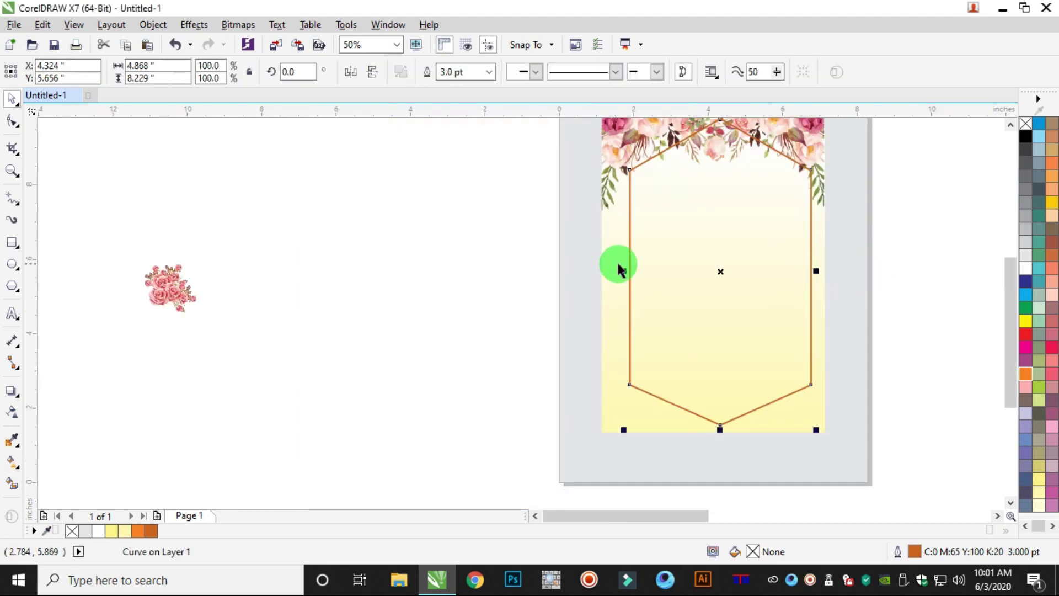
pyautogui.keyDown('shift'); pyautogui.click(611, 243); pyautogui.keyUp('shift')
pyautogui.press('c')
pyautogui.press('e')
pyautogui.click(903, 226)
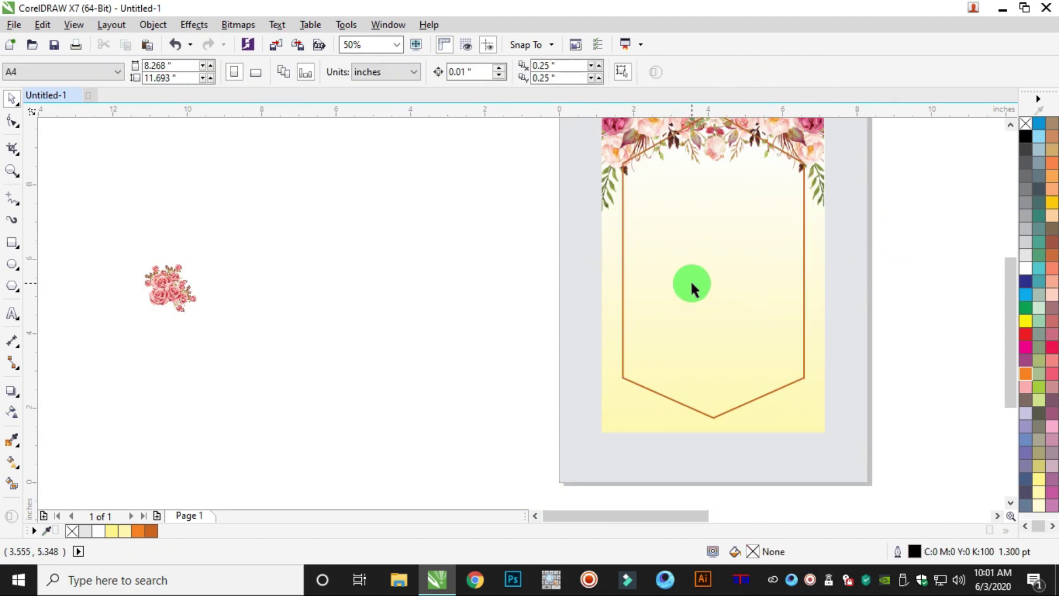
# Duplicate the hexagonal frame with the copy shifted about 0.5 inch horizontally to the right.
pyautogui.click(690, 281)
pyautogui.moveTo(716, 270)
pyautogui.mouseDown()
pyautogui.moveTo(736, 263)
pyautogui.moveTo(726, 257)
pyautogui.moveTo(740, 267)
pyautogui.moveTo(730, 262)
pyautogui.mouseUp()
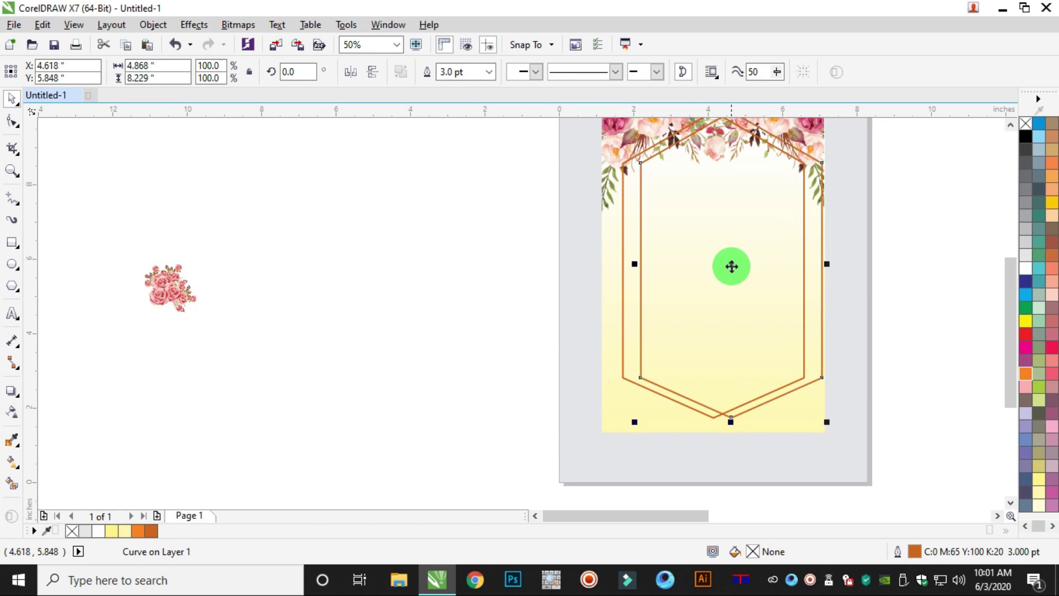
pyautogui.click(852, 246)
pyautogui.scroll(-1, 849, 247)
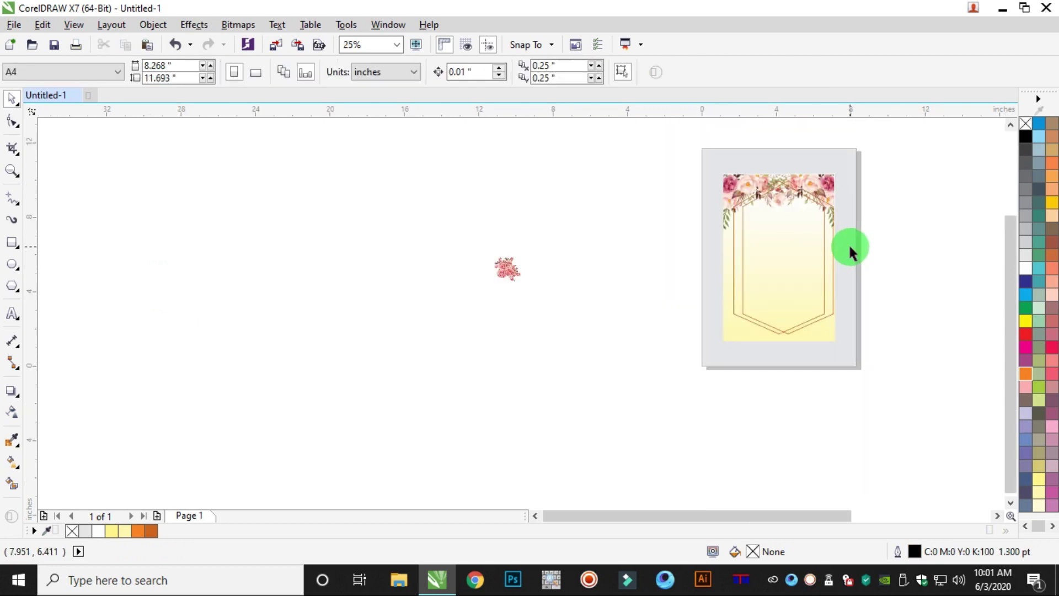
pyautogui.scroll(2, 837, 250)
pyautogui.click(785, 258)
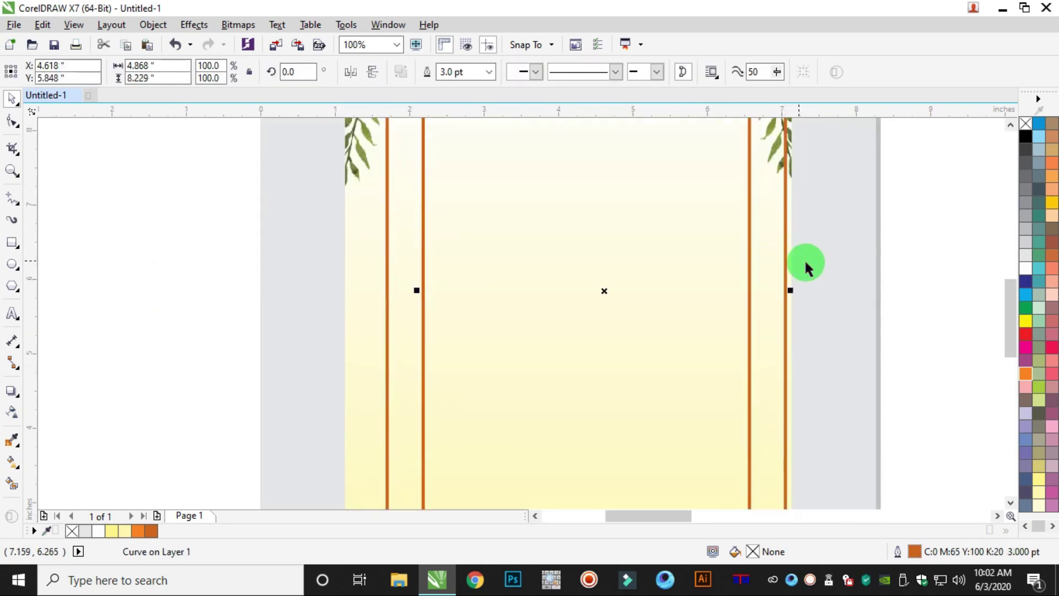
pyautogui.scroll(-2, 790, 291)
pyautogui.click(828, 244)
pyautogui.scroll(1, 809, 251)
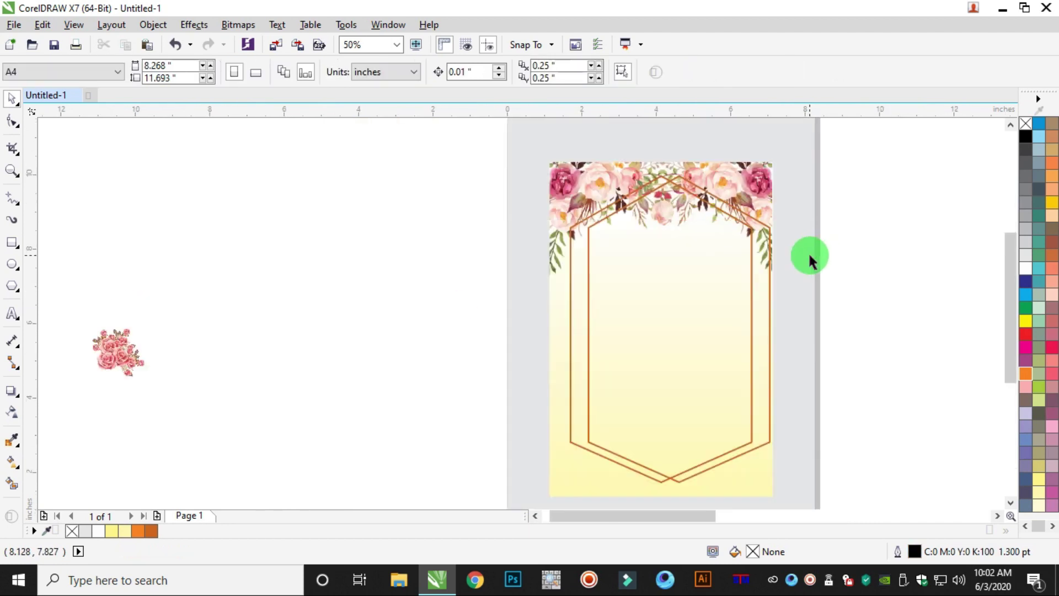
# Group the two hexagonal frames and center the group on the gradient rectangle.
pyautogui.moveTo(818, 493); pyautogui.dragTo(534, 326)
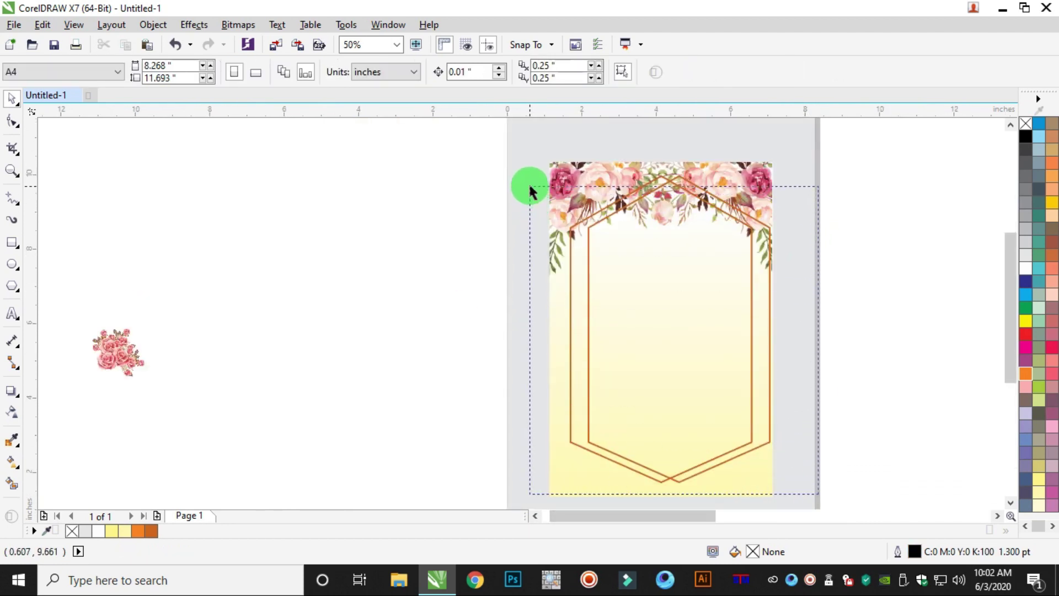
pyautogui.moveTo(527, 175); pyautogui.dragTo(525, 170)
pyautogui.hotkey('ctrl', 'g')
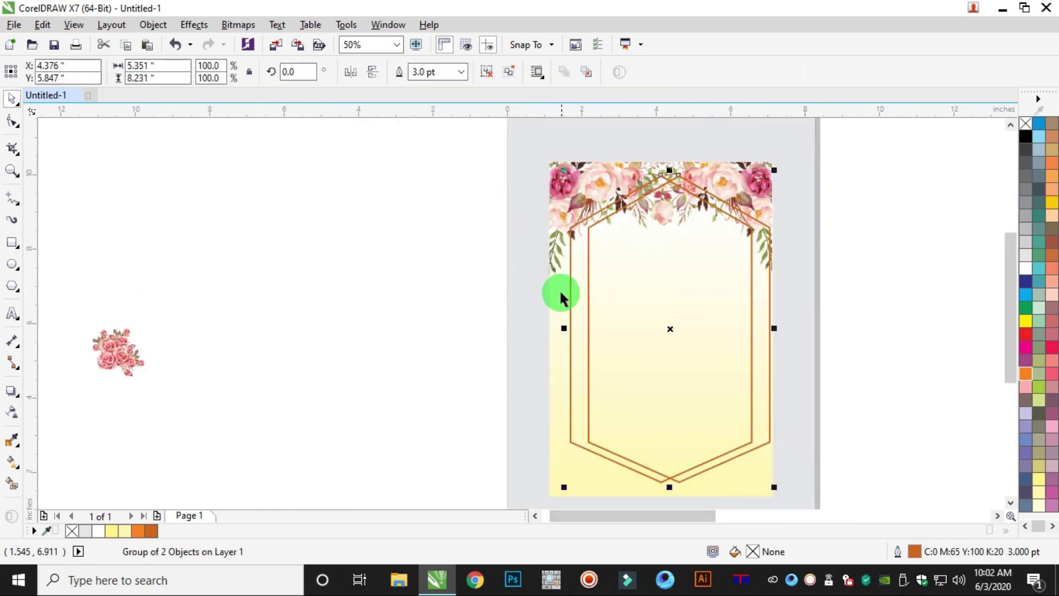
pyautogui.hotkey('ctrl', 'z')
pyautogui.click(902, 223)
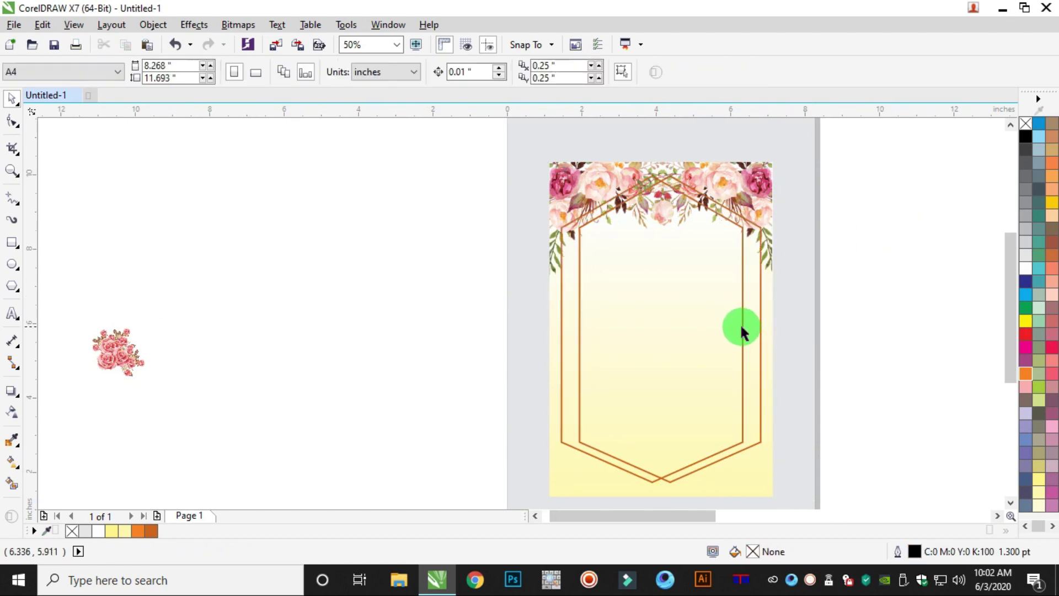
# Bring the flower group to the front so that it covers the upper part of the hexagonal frames.
pyautogui.moveTo(905, 127); pyautogui.dragTo(467, 302)
pyautogui.hotkey('shift', 'pageup')
pyautogui.click(857, 260)
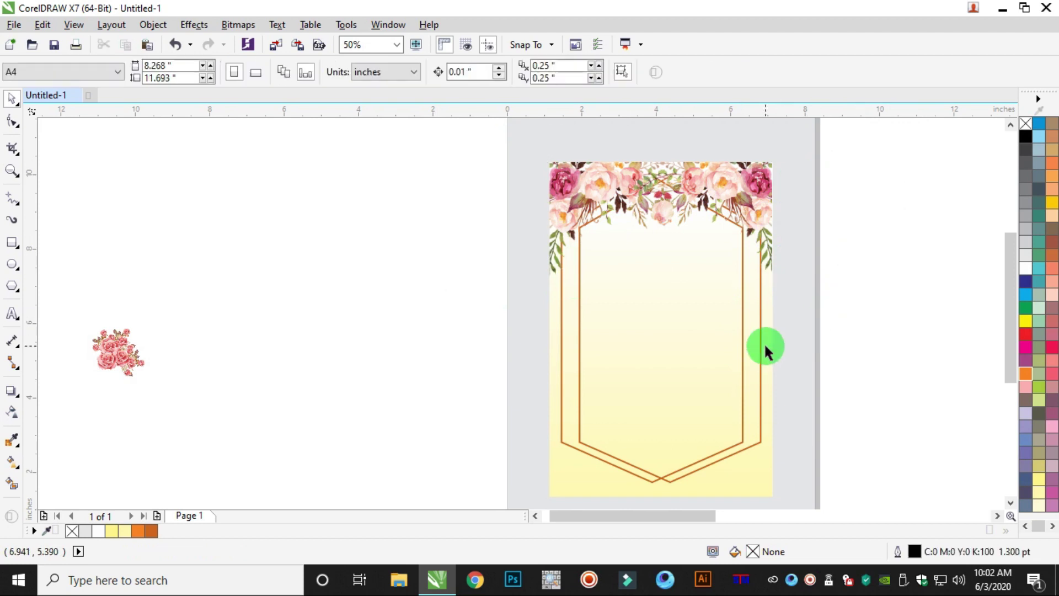
pyautogui.scroll(2, 712, 475)
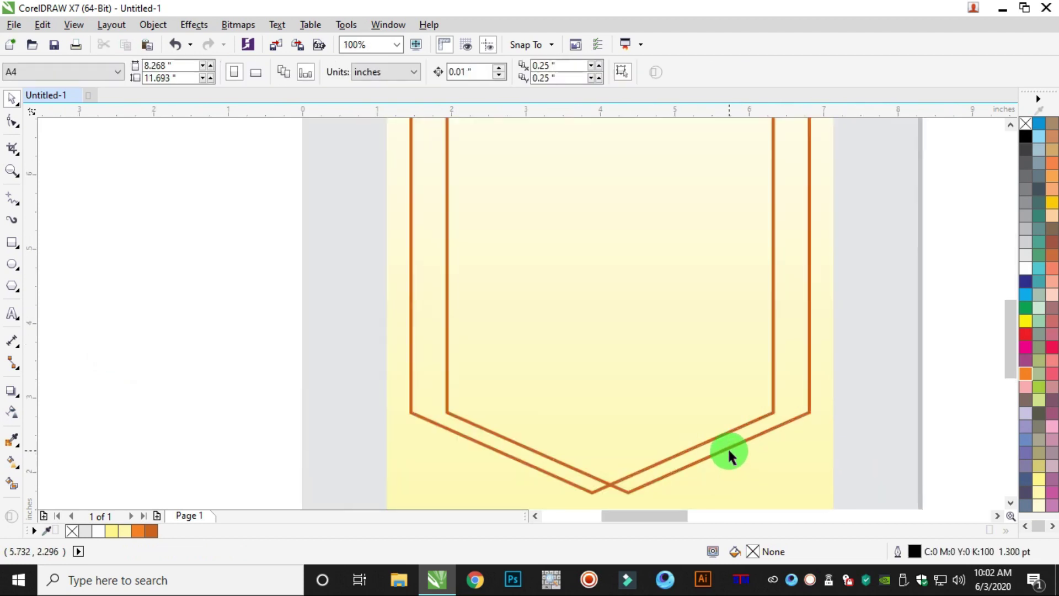
# Lighten the outline of the shifted copy of the hexagonal frame to C0 M31 Y48 K9 by mixing in white.
pyautogui.keyDown('ctrl'); pyautogui.click(728, 450); pyautogui.keyUp('ctrl')
pyautogui.moveTo(729, 450); pyautogui.dragTo(766, 444)
pyautogui.hotkey('ctrl', 'z')
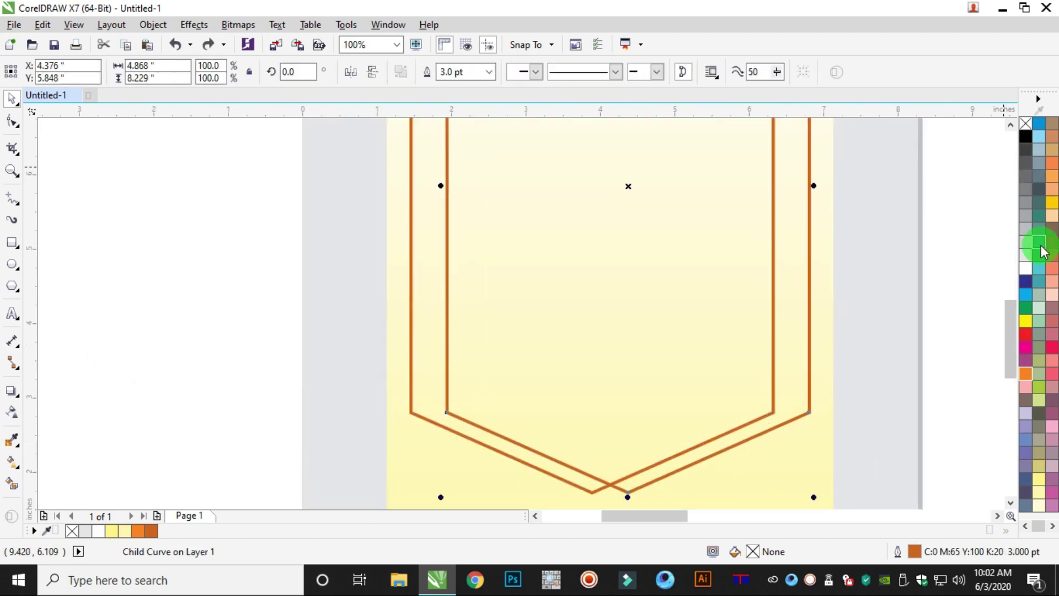
pyautogui.keyDown('ctrl'); pyautogui.rightClick(1025, 269); pyautogui.keyUp('ctrl')
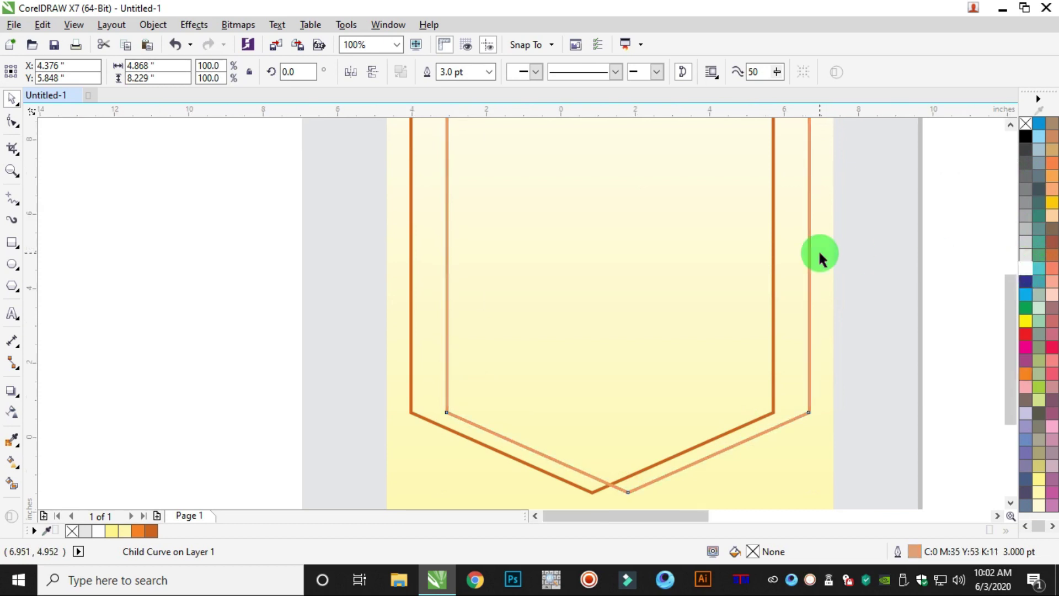
pyautogui.scroll(-2, 819, 249)
pyautogui.keyDown('ctrl'); pyautogui.rightClick(1027, 269); pyautogui.keyUp('ctrl')
pyautogui.click(887, 189)
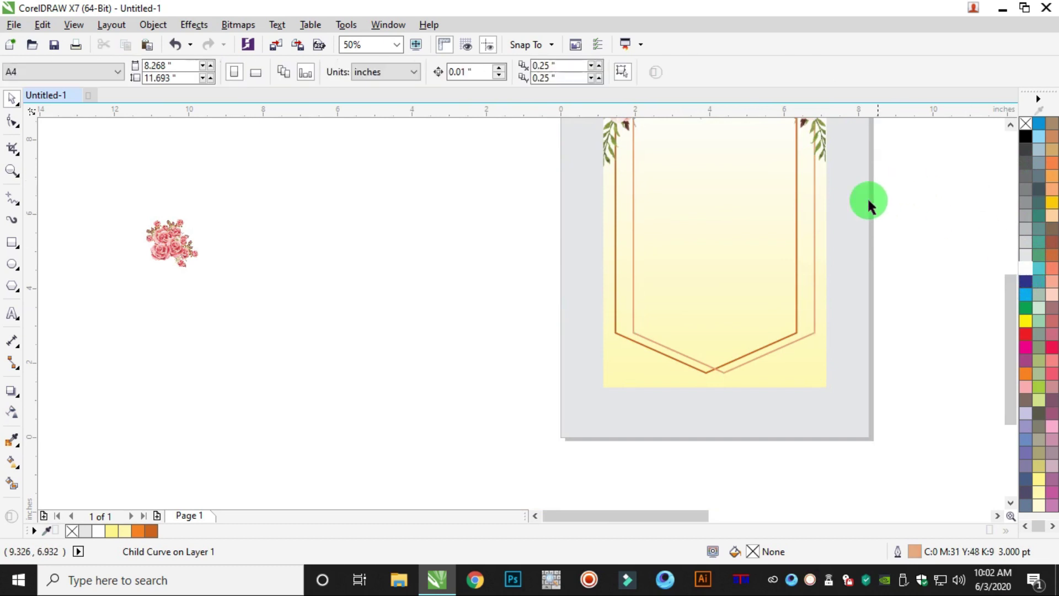
# Move the pink rose image beside the card's lower-left corner and enlarge it to about 2.24 × 2.04 inches.
pyautogui.scroll(-2, 823, 226)
pyautogui.scroll(1, 846, 190)
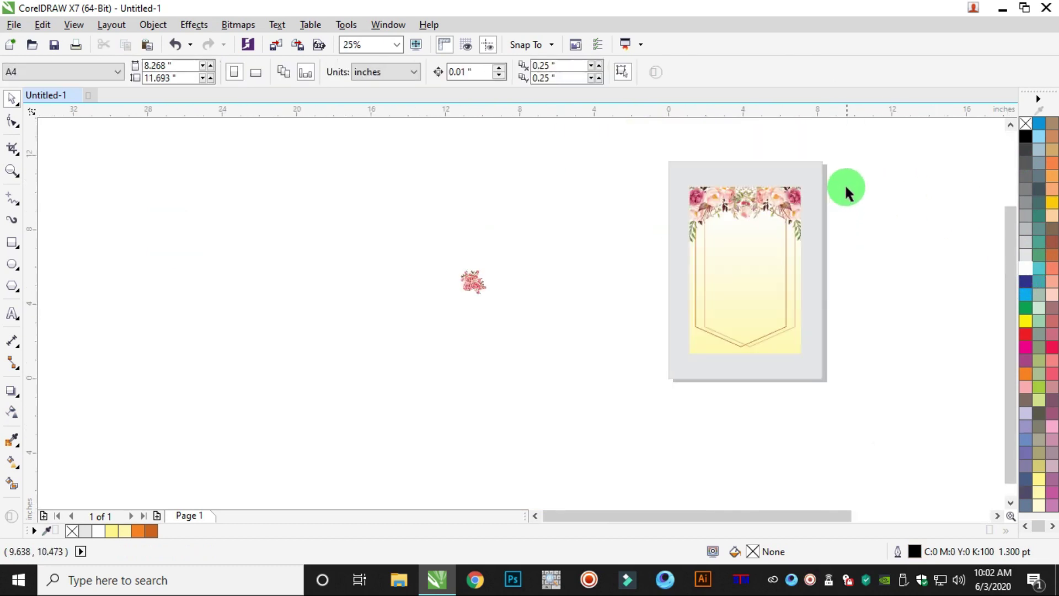
pyautogui.click(477, 282)
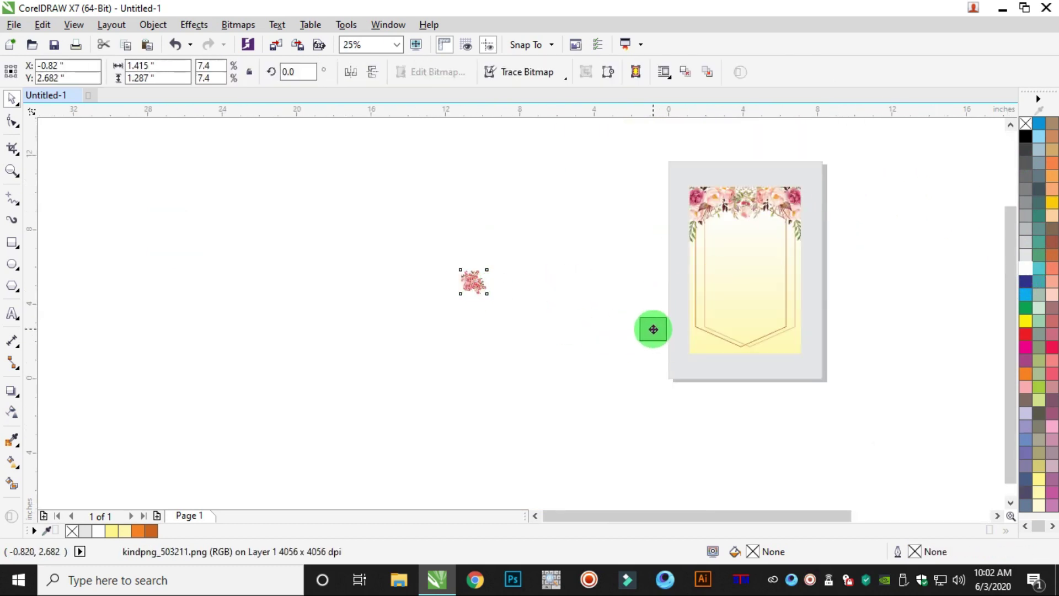
pyautogui.scroll(3, 653, 329)
pyautogui.moveTo(472, 359); pyautogui.dragTo(534, 415)
# PowerClip the rose image inside the gradient rectangle.
pyautogui.click(188, 25)
pyautogui.click(153, 25)
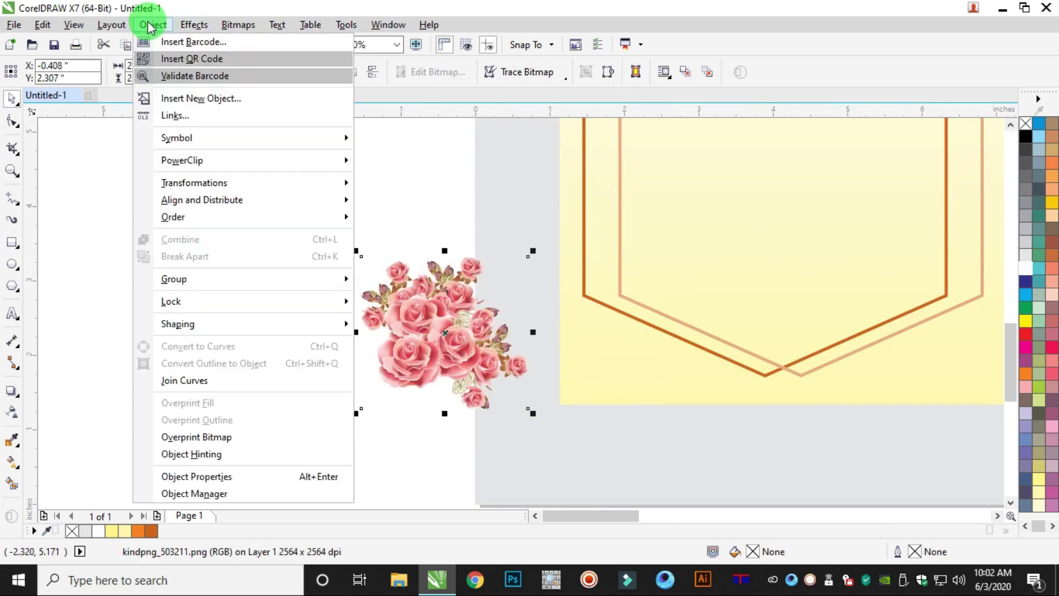
pyautogui.moveTo(209, 161)
pyautogui.click(421, 161)
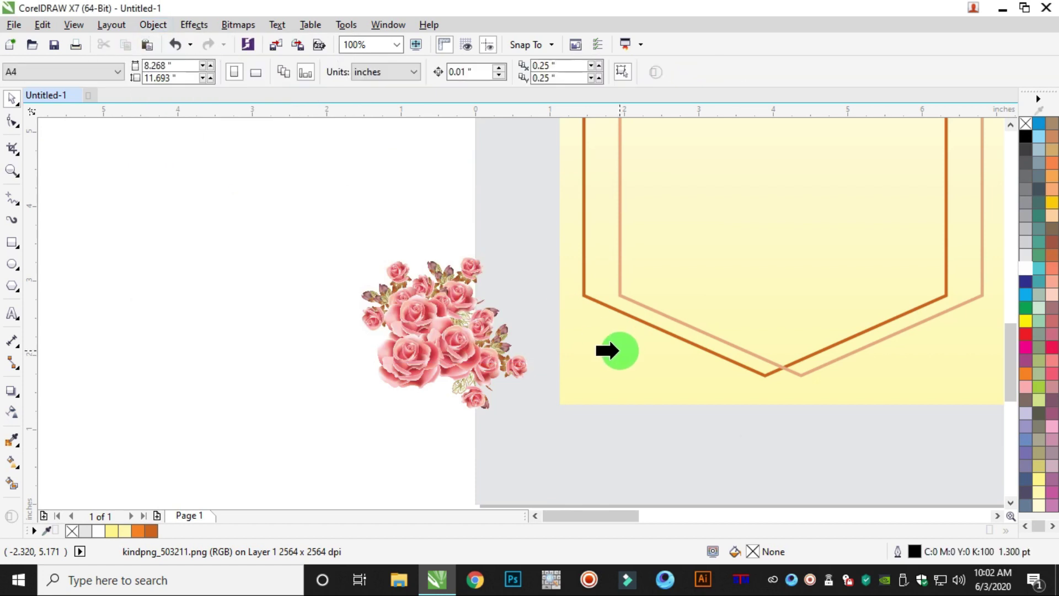
pyautogui.click(612, 350)
# Position the clipped roses over the rectangle's lower-left corner and enlarge them to about 2.54 × 2.31 inches.
pyautogui.moveTo(817, 138); pyautogui.dragTo(641, 423)
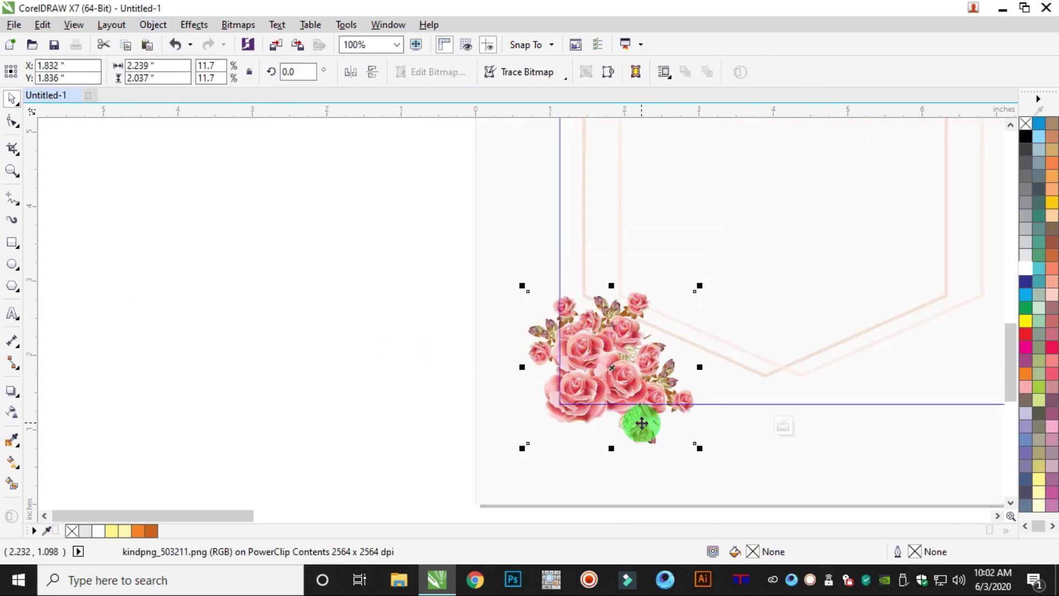
pyautogui.moveTo(616, 349); pyautogui.dragTo(626, 348)
pyautogui.moveTo(710, 286); pyautogui.dragTo(732, 268)
pyautogui.moveTo(609, 352); pyautogui.dragTo(591, 364)
# Apply a linear transparency to the roses, fading them out toward the card's interior at about 52.5°.
pyautogui.click(22, 392)
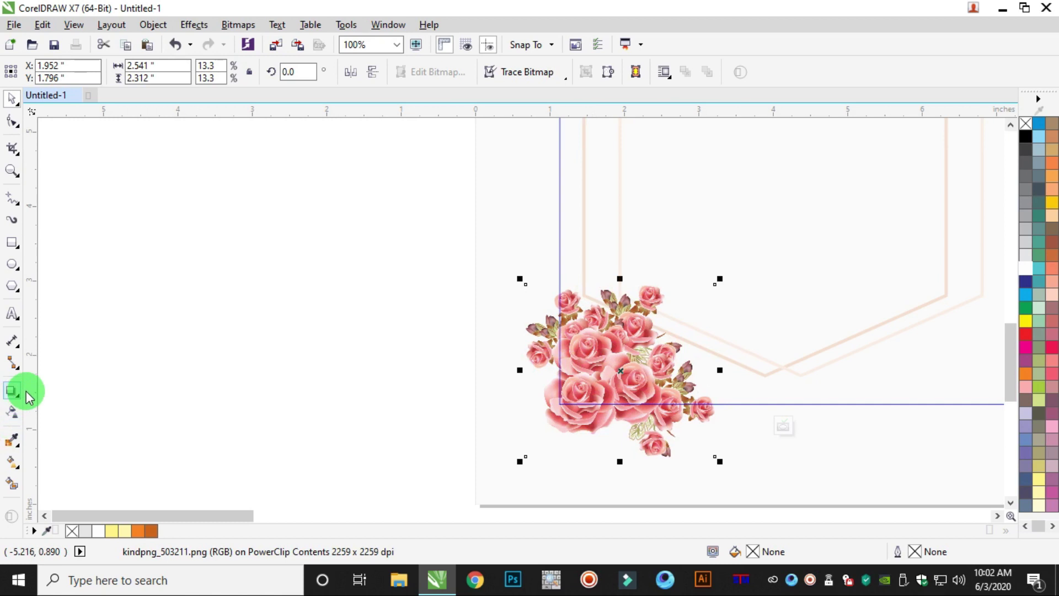
pyautogui.click(12, 412)
pyautogui.click(634, 364)
pyautogui.moveTo(662, 303); pyautogui.dragTo(655, 310)
pyautogui.click(35, 112)
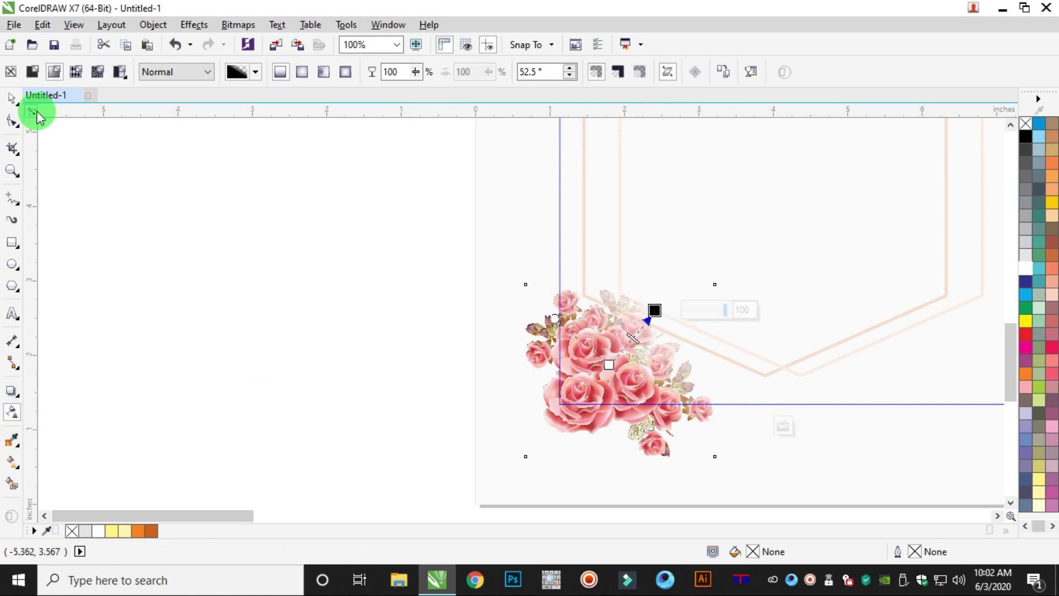
pyautogui.click(11, 102)
# Duplicate the faded roses, mirror the copy horizontally and place it over the rectangle's lower-right corner.
pyautogui.scroll(-1, 496, 248)
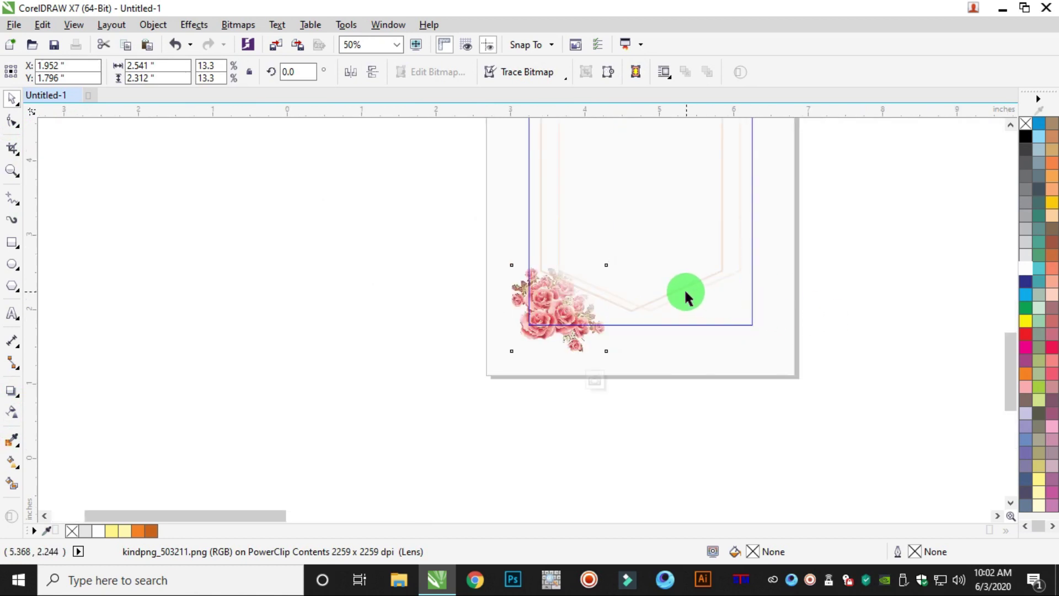
pyautogui.scroll(1, 687, 293)
pyautogui.moveTo(439, 325); pyautogui.dragTo(789, 335)
pyautogui.rightClick(787, 331)
pyautogui.click(350, 73)
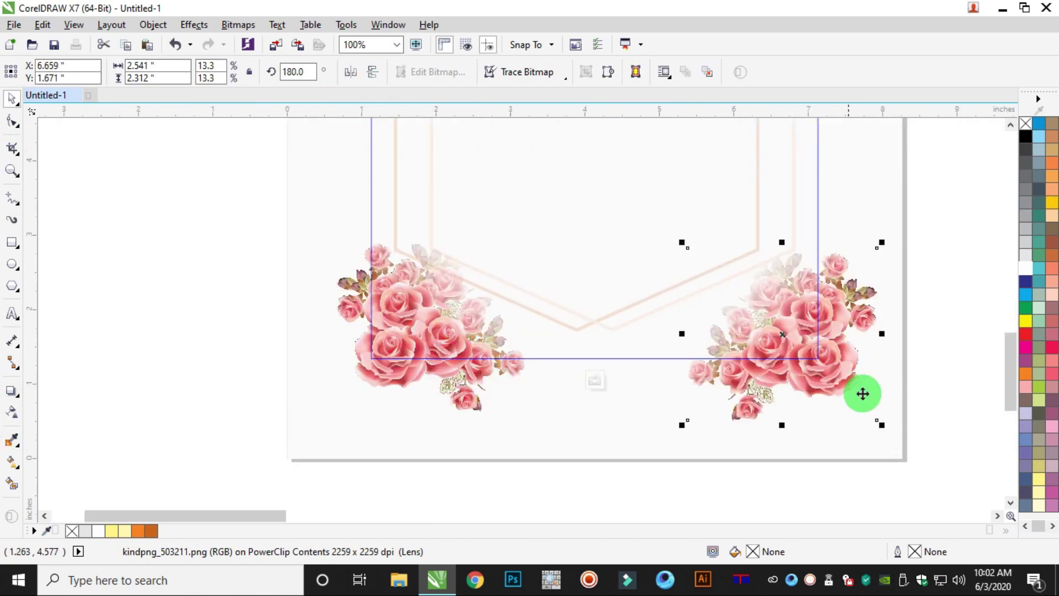
pyautogui.moveTo(838, 364)
pyautogui.mouseDown()
pyautogui.moveTo(821, 360)
pyautogui.moveTo(829, 367)
pyautogui.moveTo(829, 358)
pyautogui.mouseUp()
# Finish editing the PowerClip contents and check the whole card.
pyautogui.keyDown('ctrl'); pyautogui.click(959, 258); pyautogui.keyUp('ctrl')
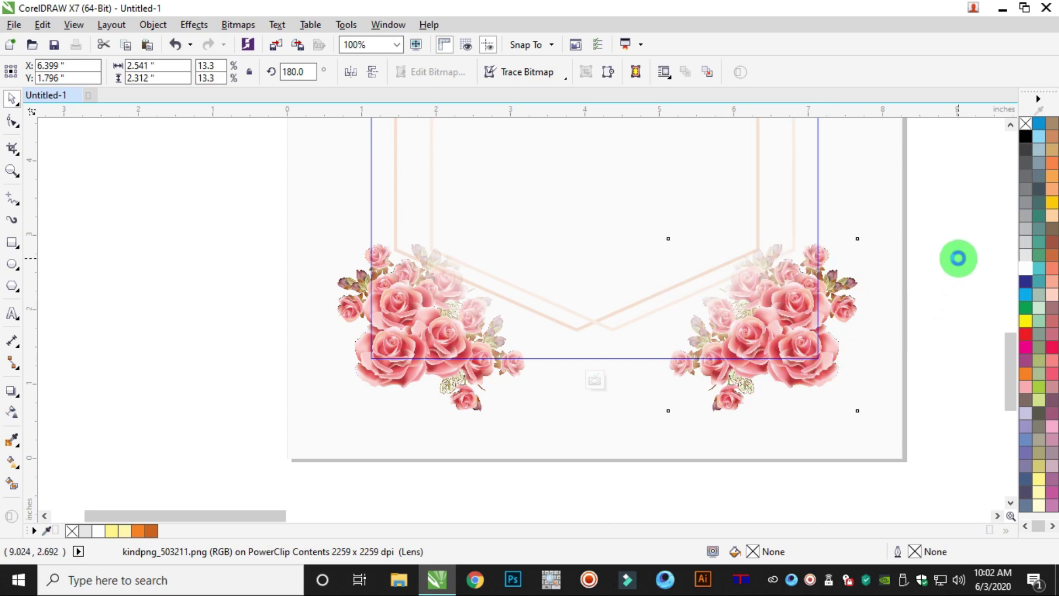
pyautogui.scroll(-2, 799, 346)
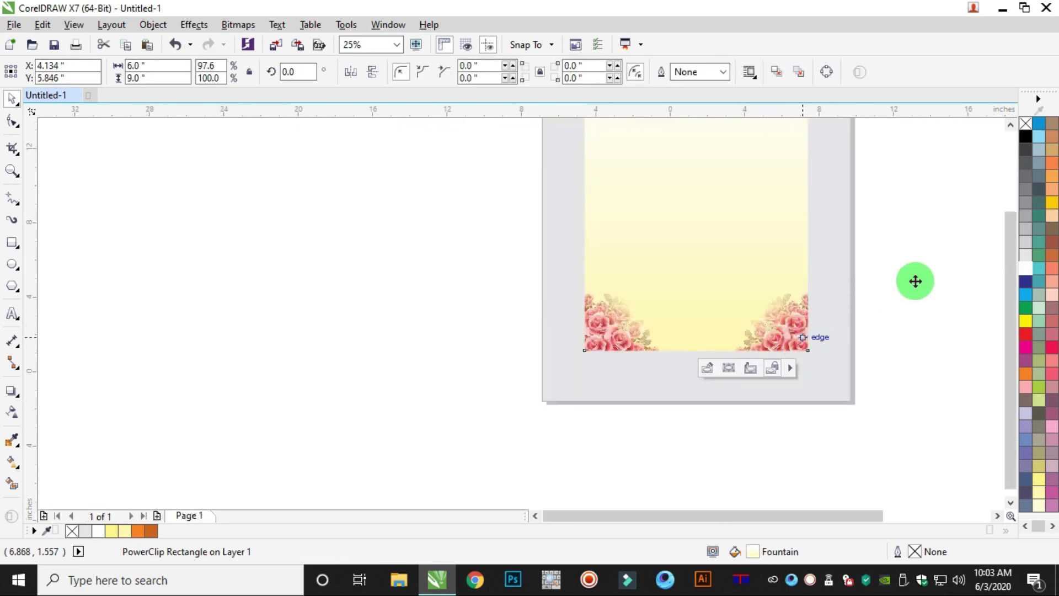
pyautogui.click(882, 241)
pyautogui.scroll(2, 789, 210)
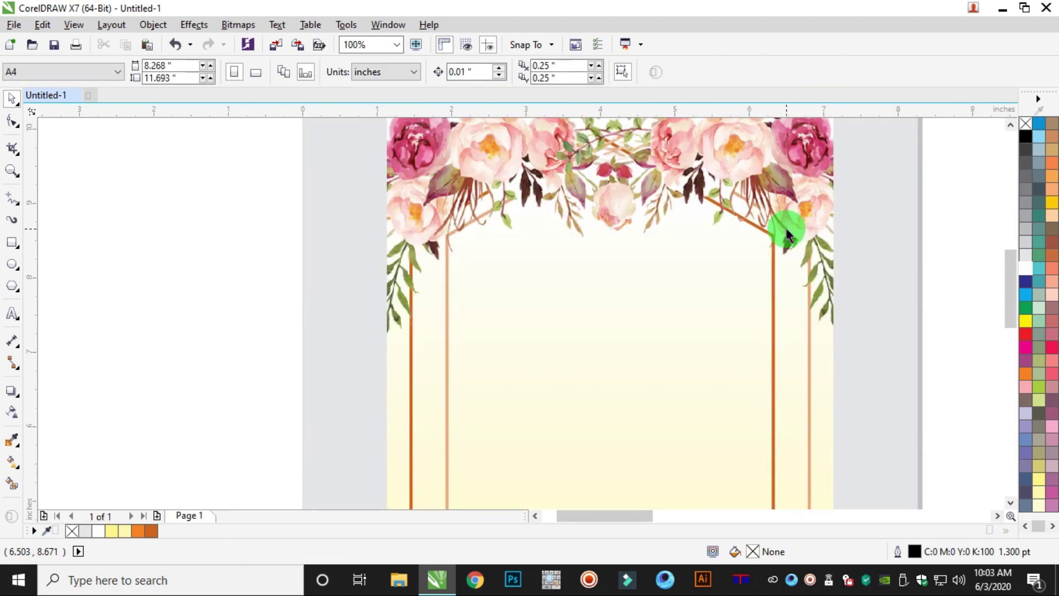
pyautogui.scroll(-2, 810, 246)
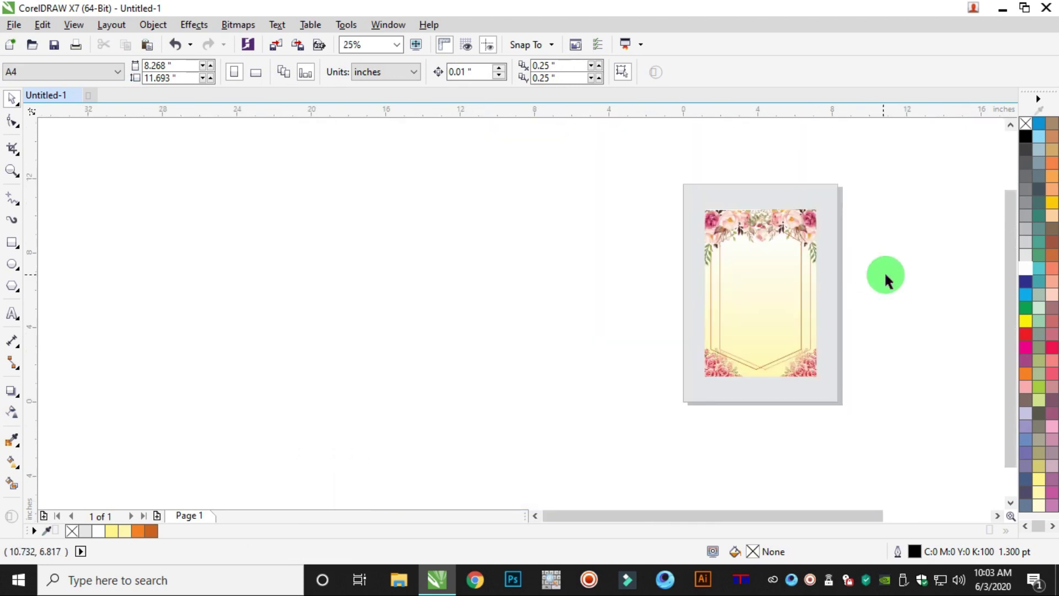
pyautogui.scroll(1, 785, 298)
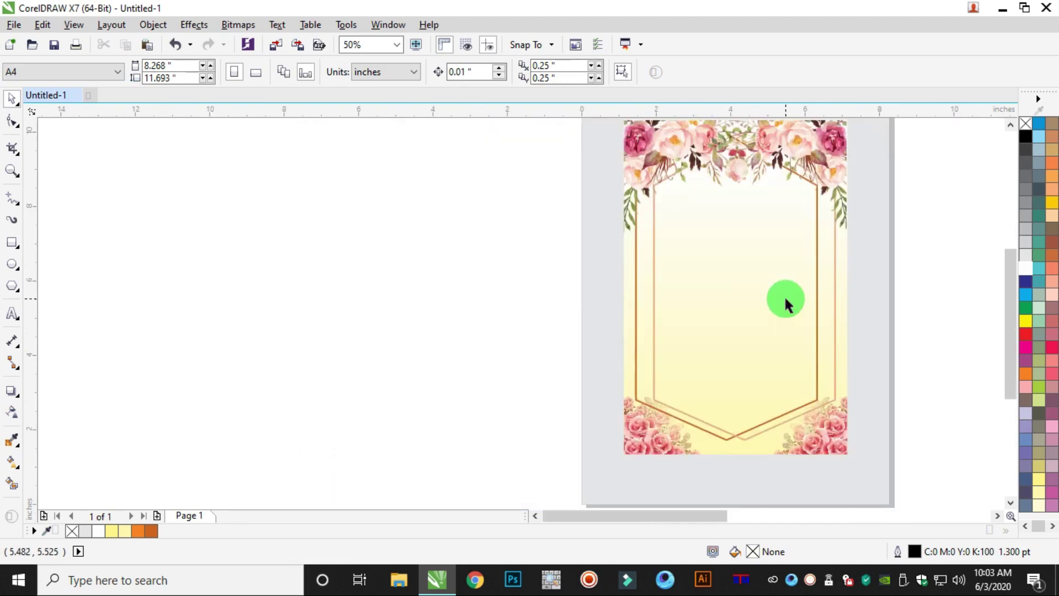
# Draw a circle about 0.25 inch in diameter in the empty area beside the page and fill it with dark blue.
pyautogui.click(12, 268)
pyautogui.moveTo(210, 239); pyautogui.dragTo(217, 248)
pyautogui.click(10, 100)
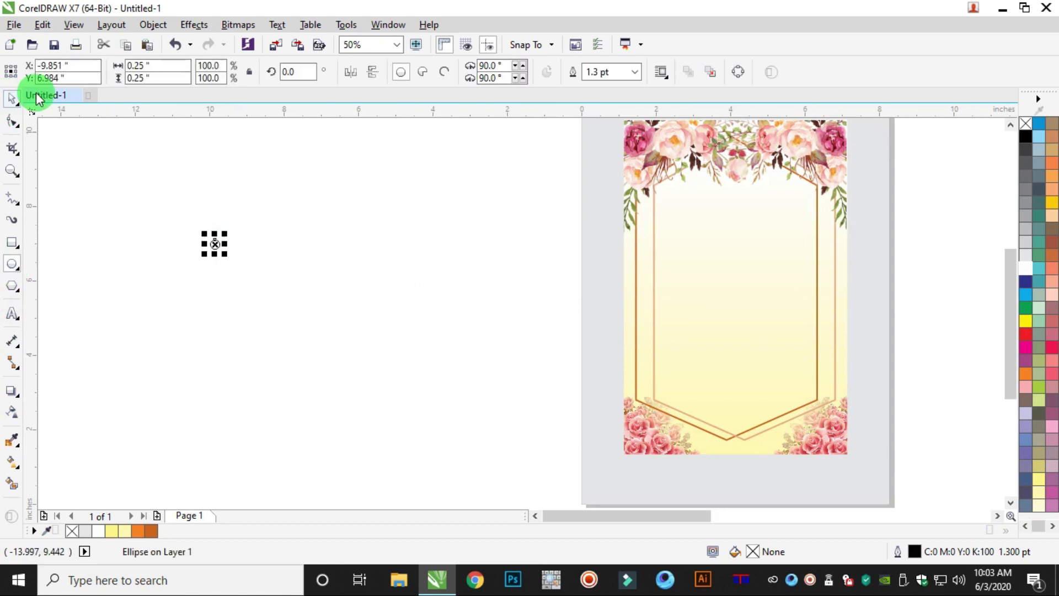
pyautogui.click(1025, 281)
# Duplicate the blue circle straight below the original and shrink the copy to about 0.146 inch.
pyautogui.moveTo(180, 211); pyautogui.dragTo(283, 294)
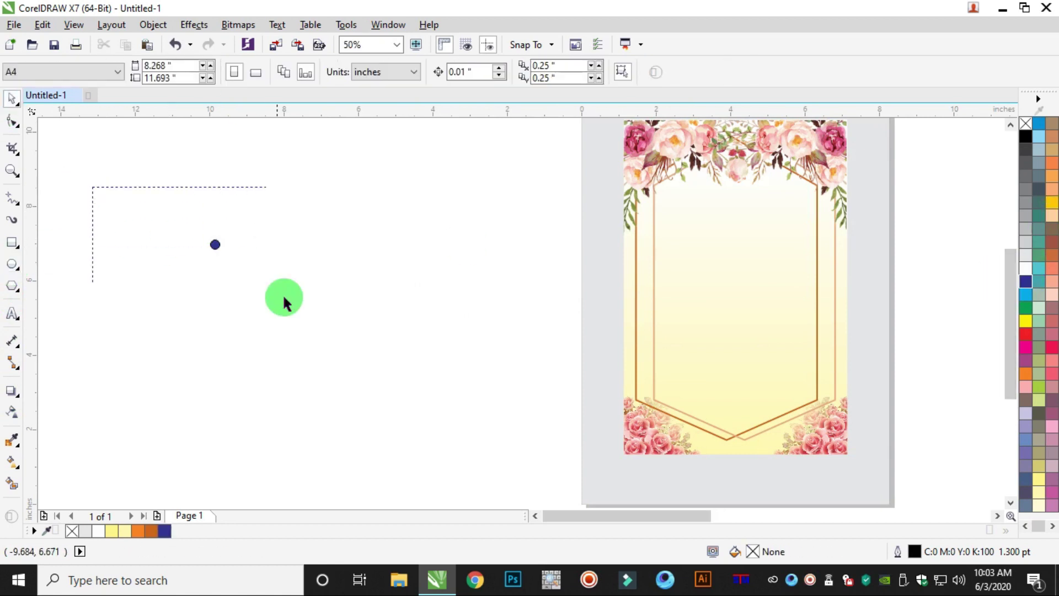
pyautogui.moveTo(214, 243); pyautogui.dragTo(418, 186)
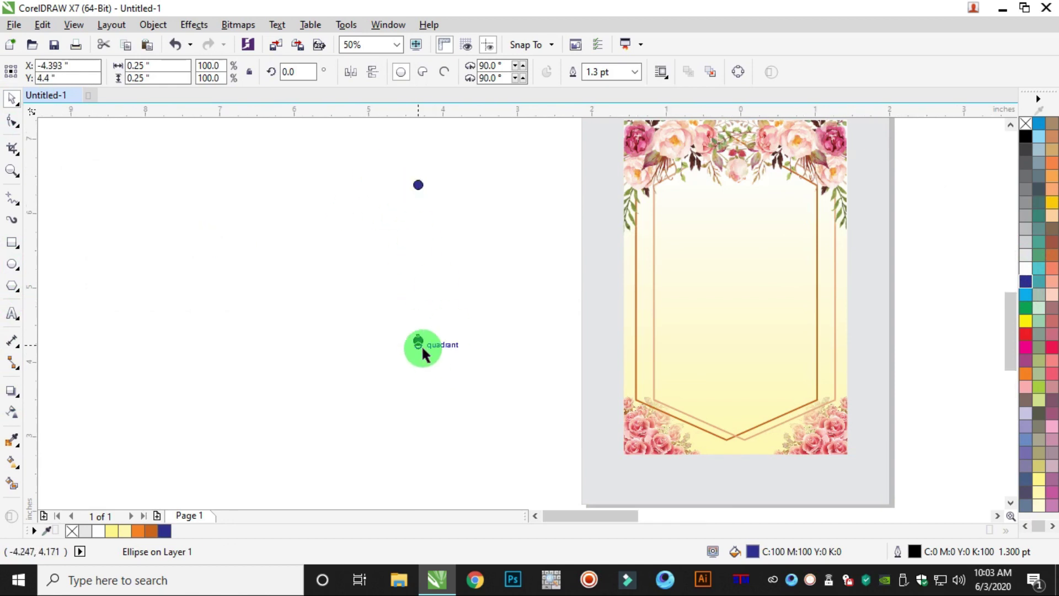
pyautogui.scroll(2, 421, 346)
pyautogui.scroll(-3, 443, 331)
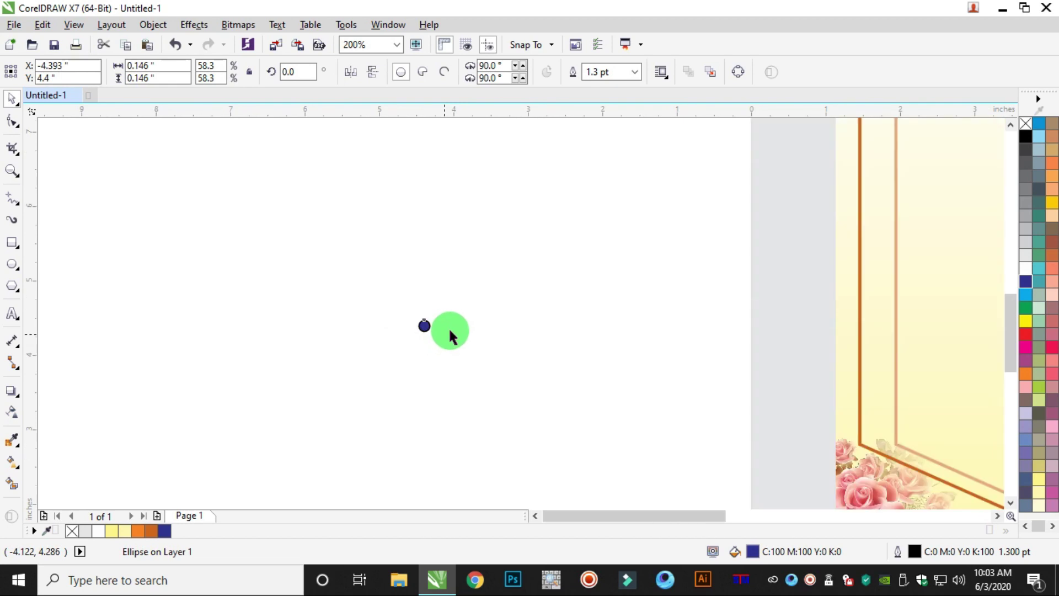
# Remove the outlines from both circles and blend the large one into the small one with 20 steps.
pyautogui.moveTo(395, 199); pyautogui.dragTo(478, 336)
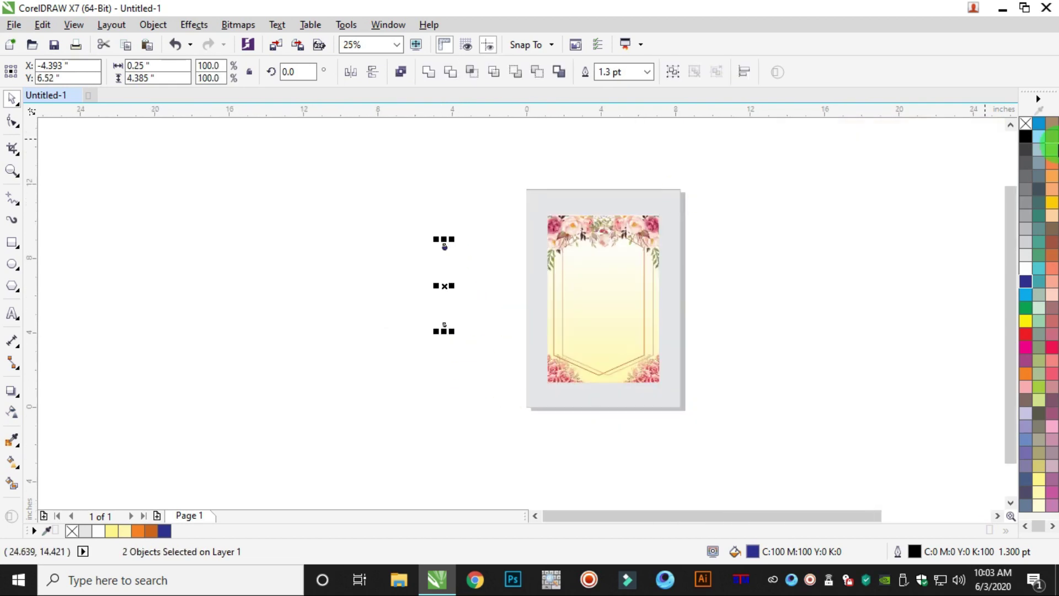
pyautogui.rightClick(1027, 122)
pyautogui.moveTo(352, 201); pyautogui.dragTo(466, 349)
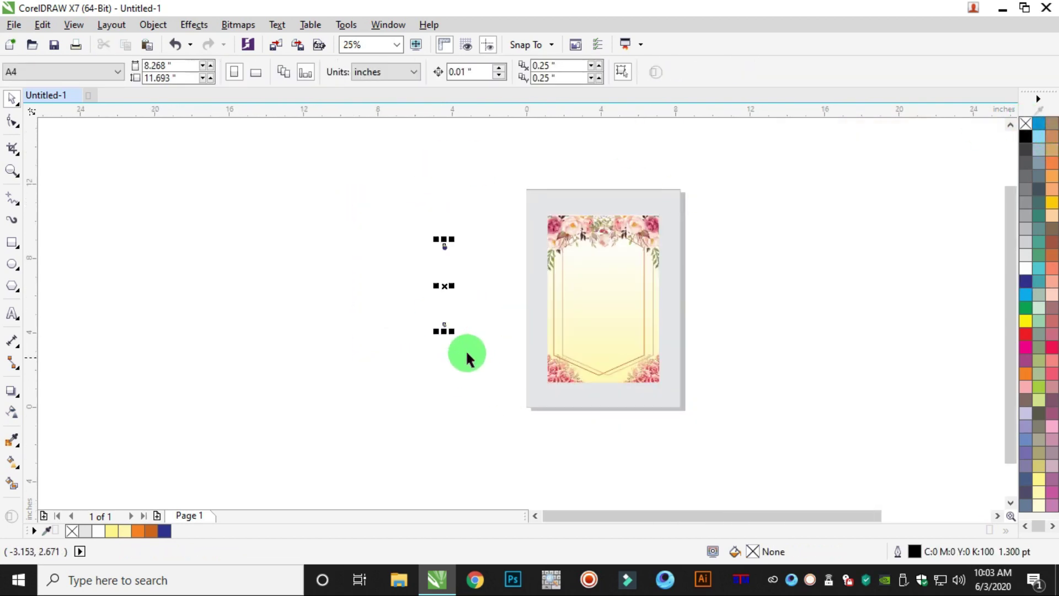
pyautogui.scroll(1, 442, 287)
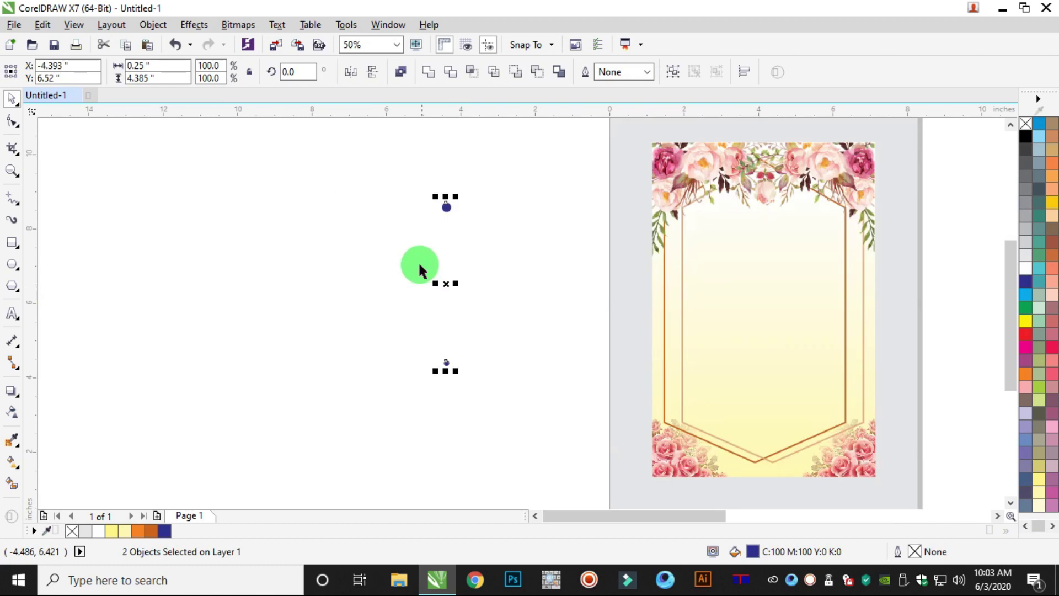
pyautogui.click(15, 387)
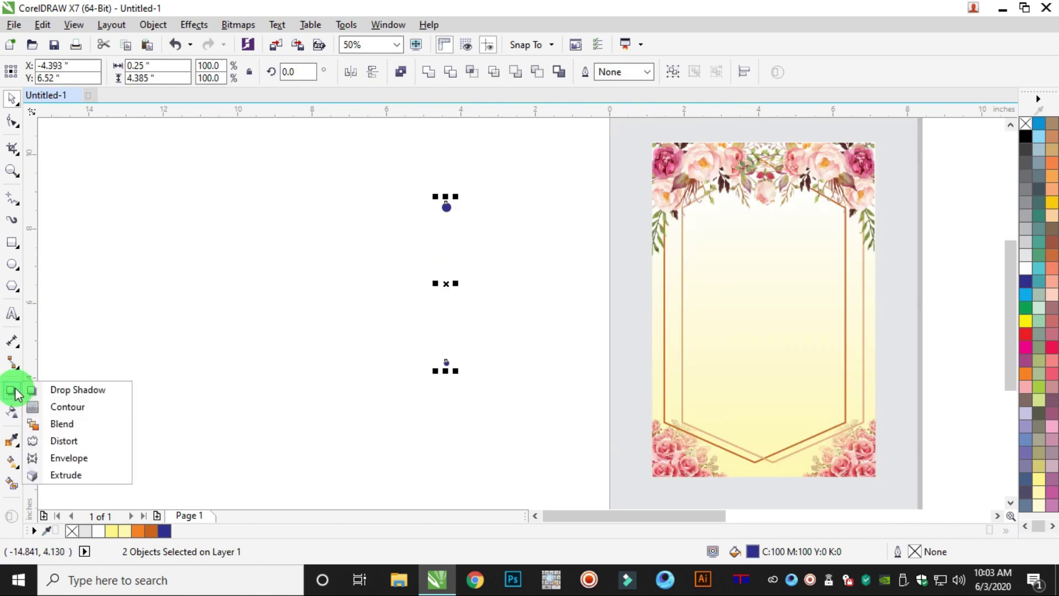
pyautogui.click(65, 425)
pyautogui.moveTo(445, 209); pyautogui.dragTo(444, 370)
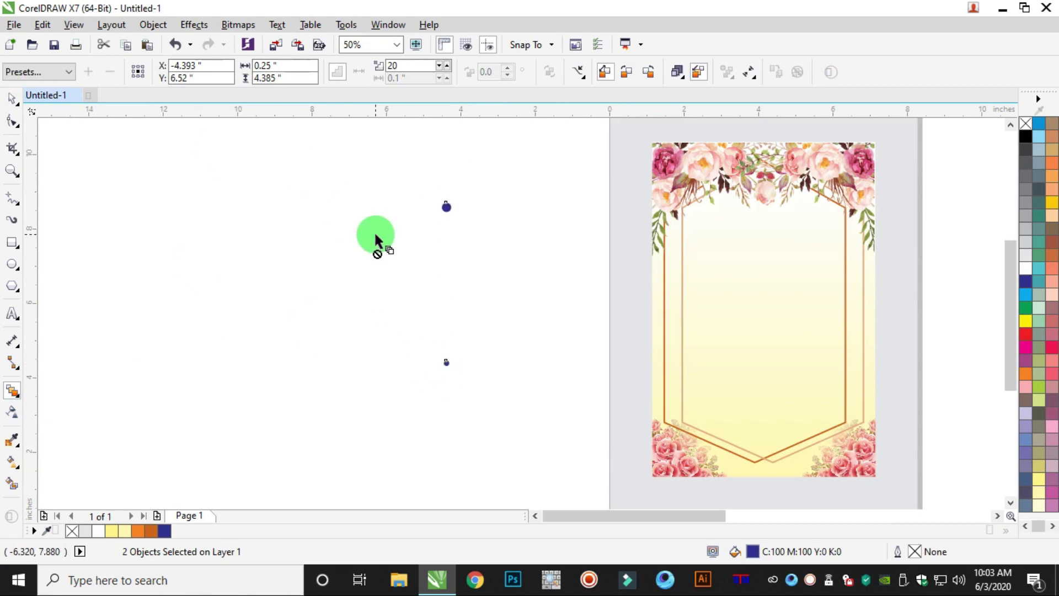
pyautogui.moveTo(446, 208); pyautogui.dragTo(448, 363)
pyautogui.click(13, 101)
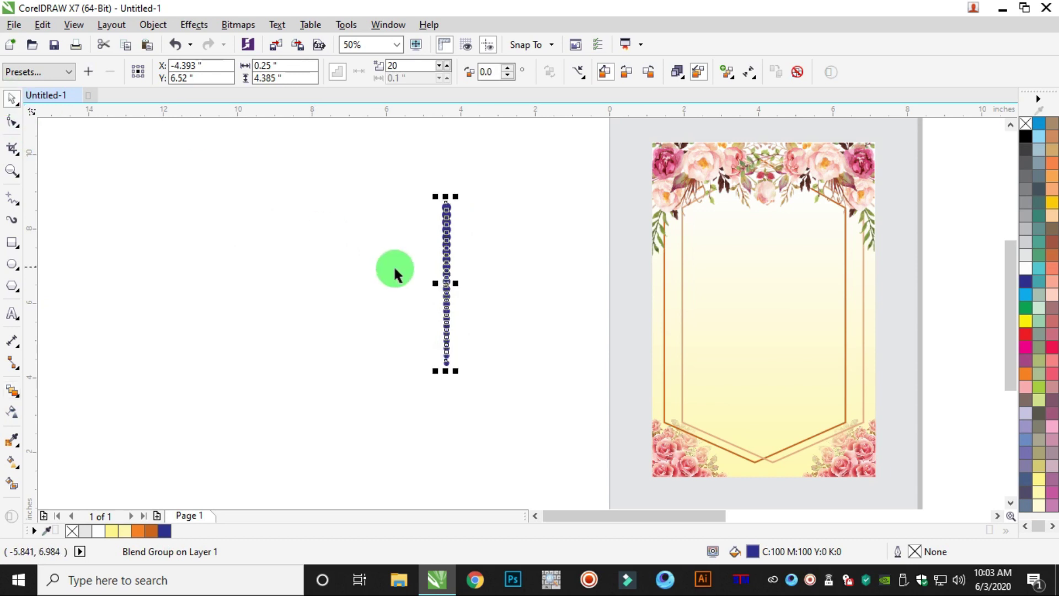
# Lengthen the blend by moving its small end circle down to about X -4.377, Y 3.145 inches.
pyautogui.scroll(3, 456, 301)
pyautogui.scroll(-4, 469, 298)
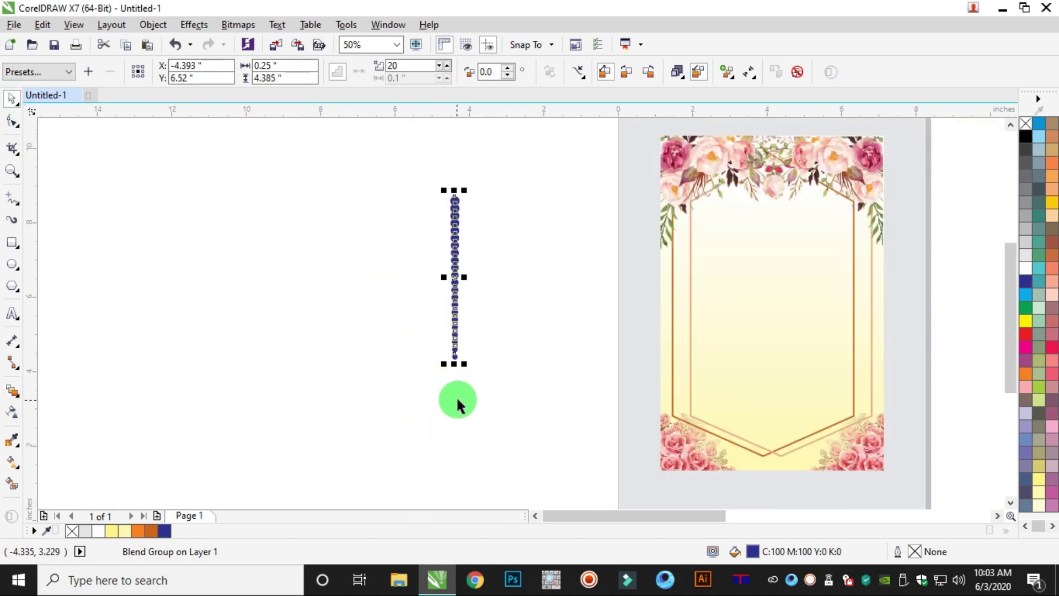
pyautogui.click(458, 372)
pyautogui.click(456, 362)
pyautogui.moveTo(456, 362); pyautogui.dragTo(452, 392)
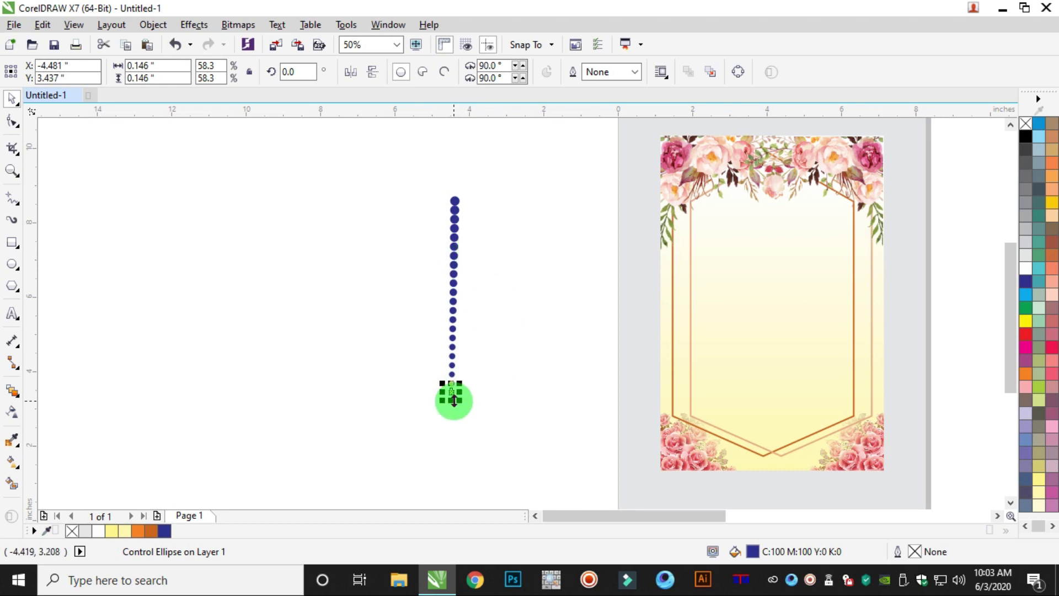
pyautogui.scroll(1, 454, 398)
pyautogui.moveTo(449, 384); pyautogui.dragTo(457, 406)
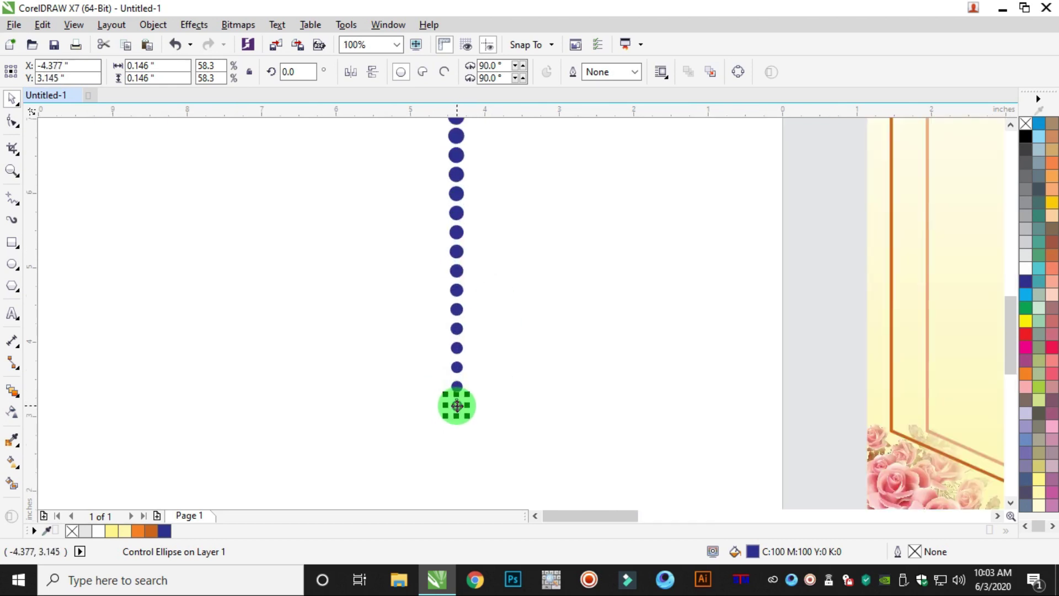
# Fill the blend's small end circle with pale yellow.
pyautogui.click(1040, 473)
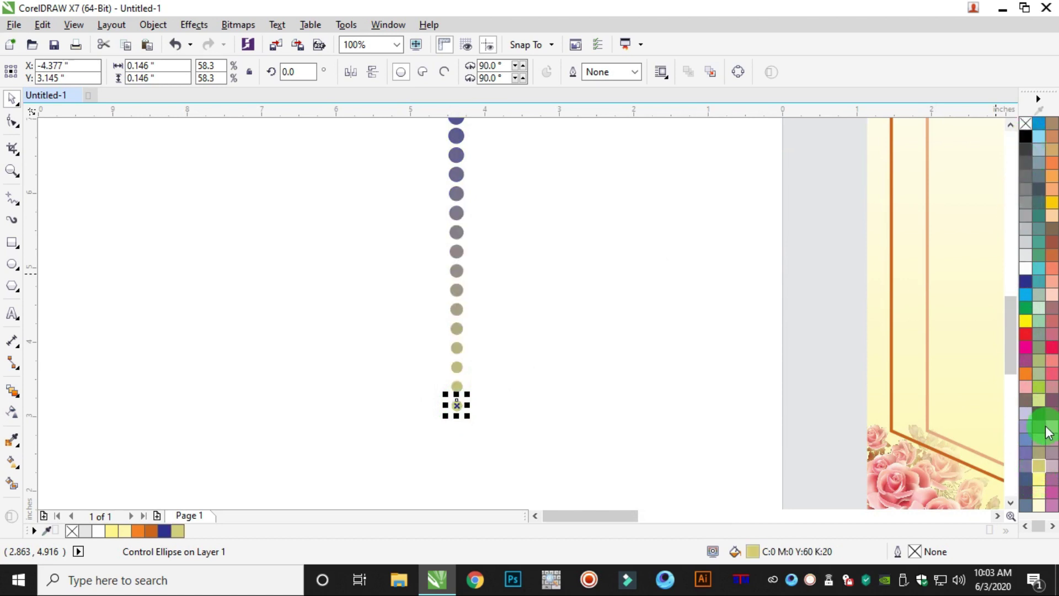
pyautogui.click(1039, 491)
pyautogui.click(581, 285)
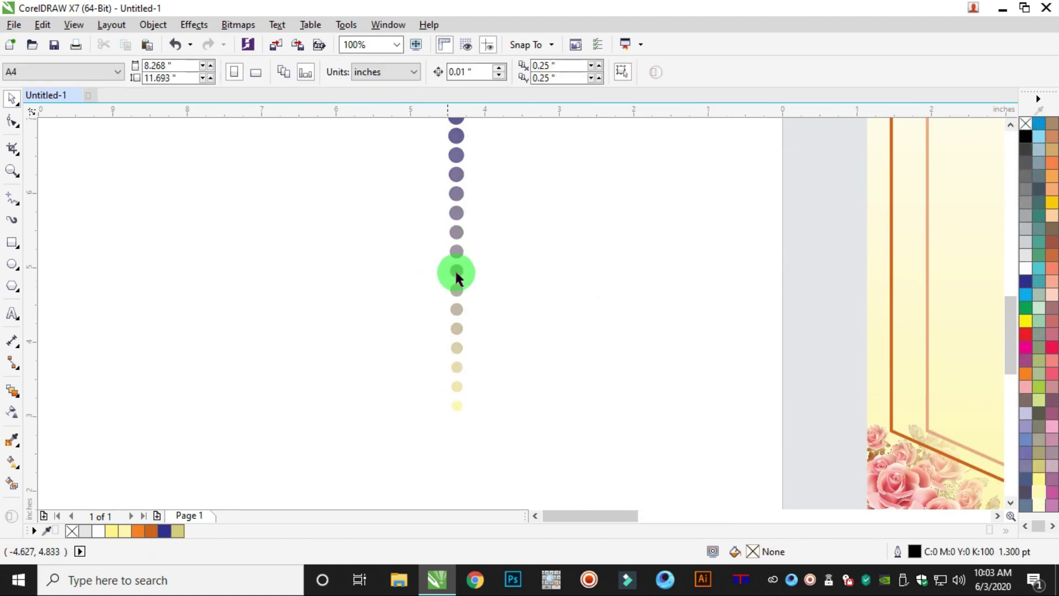
# Fill the entire circle blend with yellow C0 M0 Y60 K0.
pyautogui.scroll(-1, 474, 236)
pyautogui.click(460, 139)
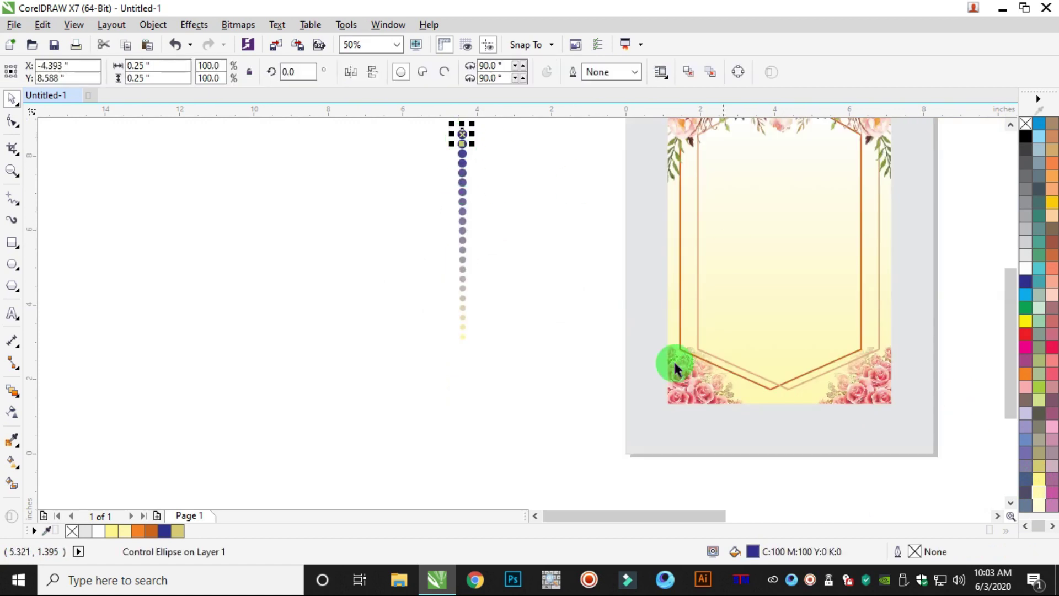
pyautogui.click(387, 190)
pyautogui.scroll(-1, 426, 180)
pyautogui.moveTo(406, 142); pyautogui.dragTo(483, 304)
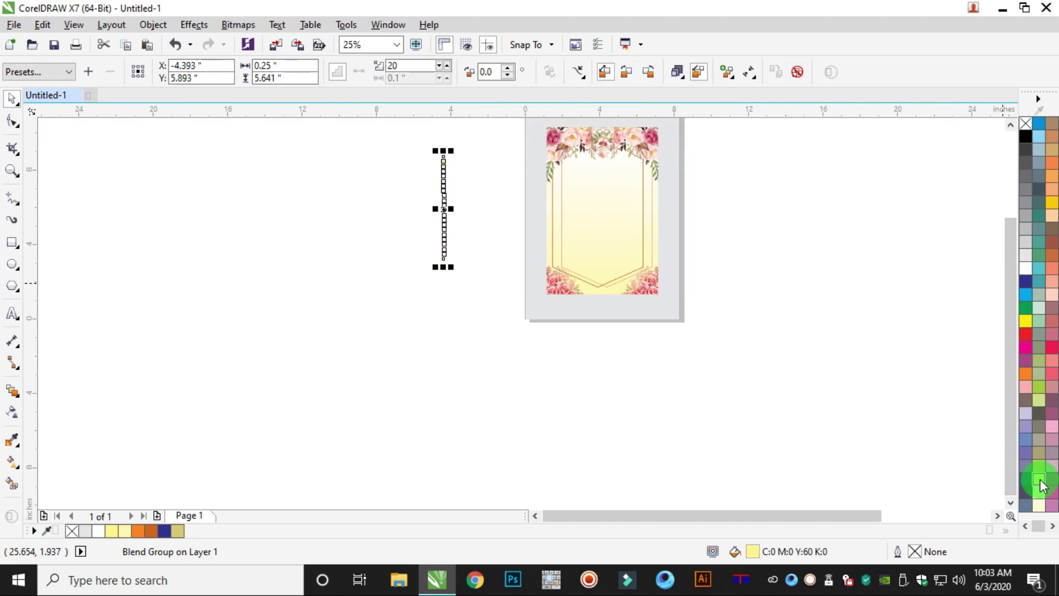
pyautogui.scroll(2, 452, 158)
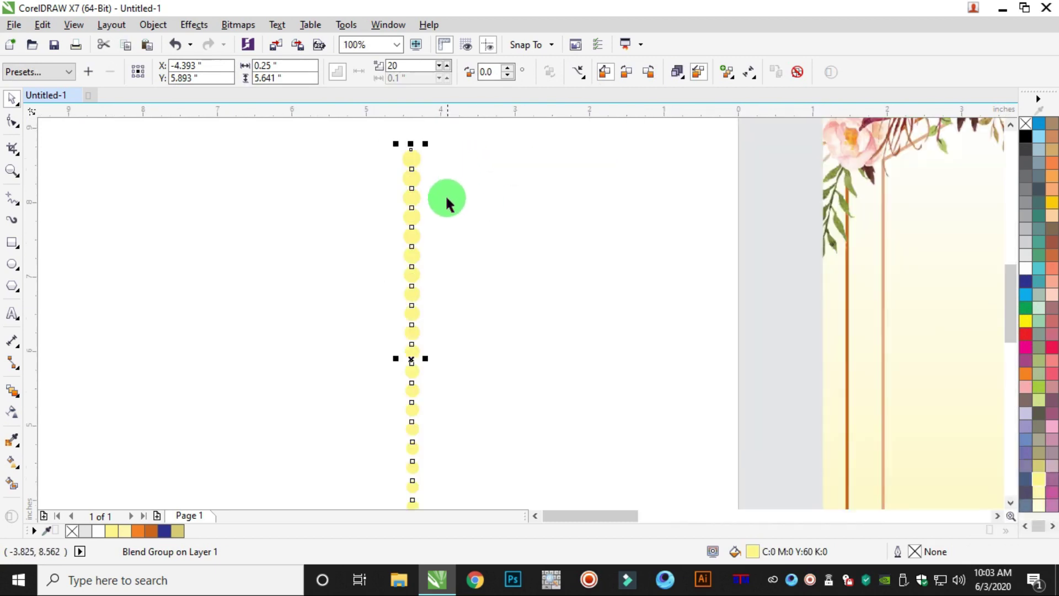
# Fill the entire circle blend with deep yellow C0 M20 Y100 K0.
pyautogui.scroll(-1, 447, 198)
pyautogui.click(1040, 496)
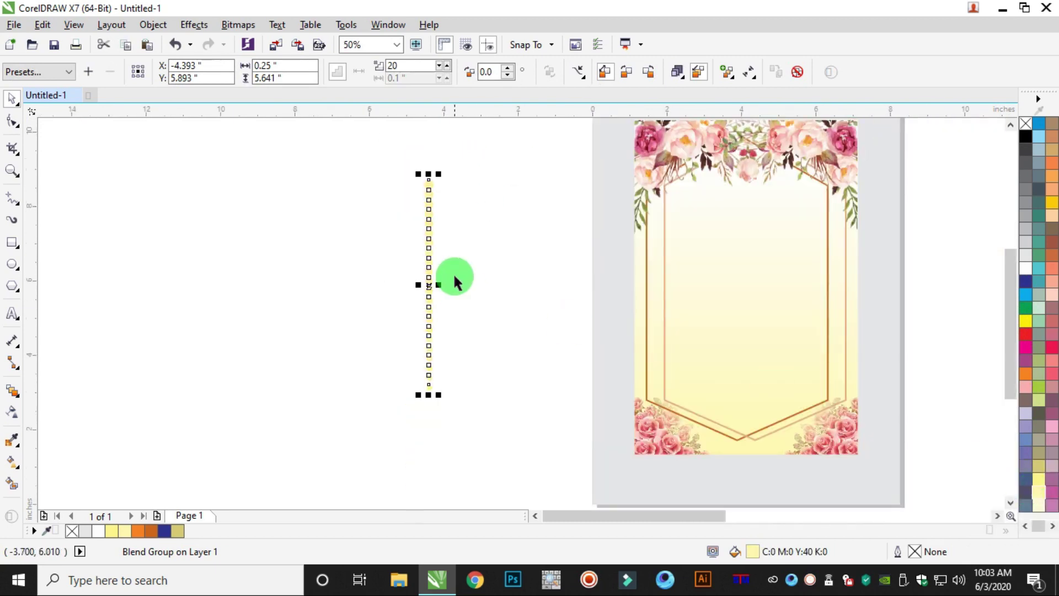
pyautogui.click(1052, 204)
pyautogui.click(500, 194)
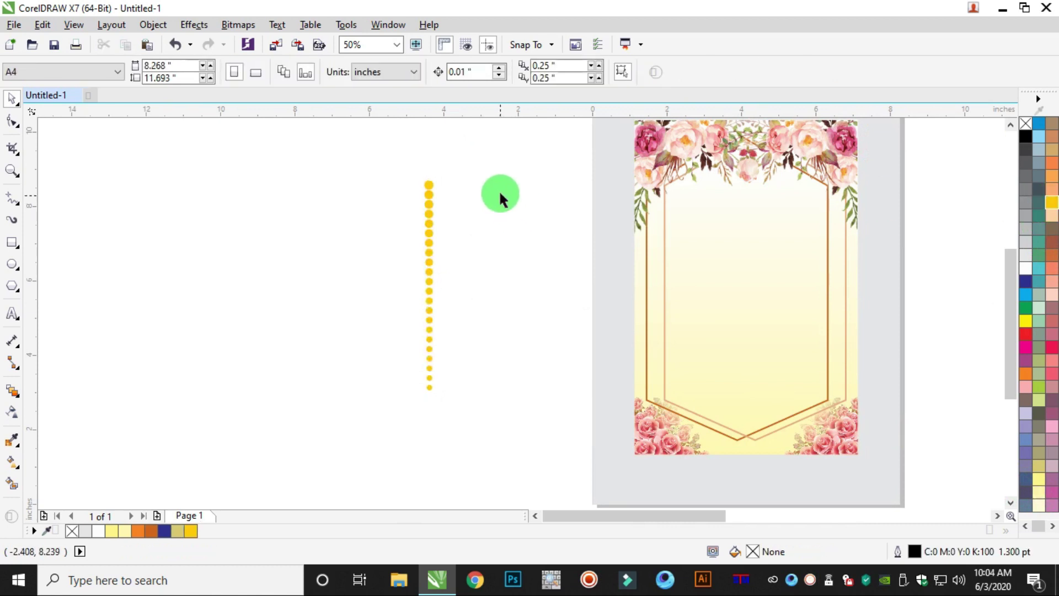
# Move the dot column away from the card and duplicate it repeatedly side by side to build a wide dot grid.
pyautogui.moveTo(364, 437); pyautogui.dragTo(365, 437)
pyautogui.moveTo(425, 212); pyautogui.dragTo(248, 173)
pyautogui.scroll(3, 210, 173)
pyautogui.scroll(-3, 290, 217)
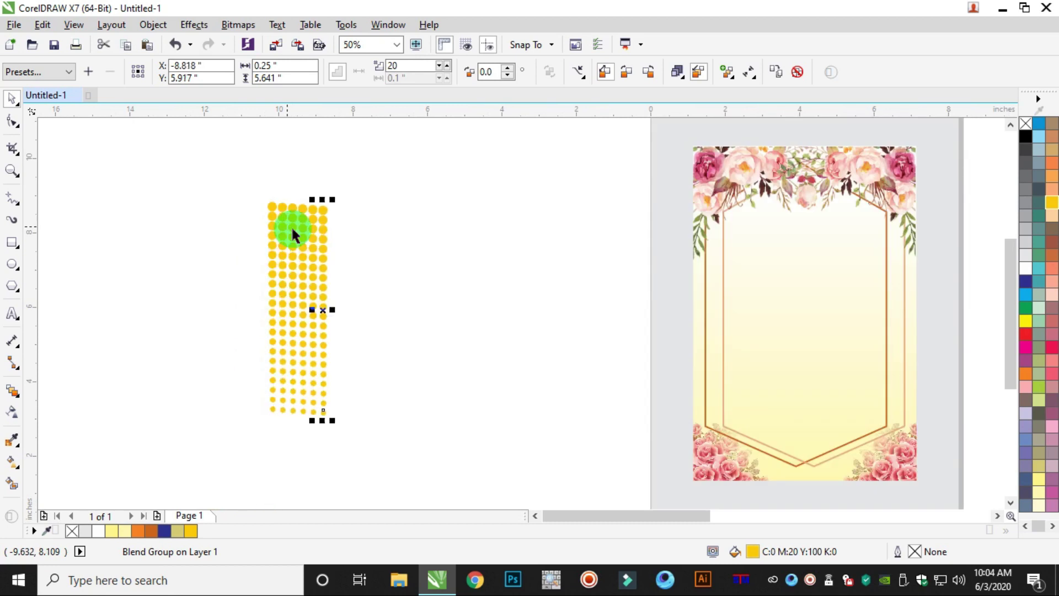
pyautogui.moveTo(202, 163); pyautogui.dragTo(632, 479)
pyautogui.moveTo(632, 174); pyautogui.dragTo(529, 419)
pyautogui.press('Delete')
# Rotate the whole dot grid by about 50.2° and group its columns.
pyautogui.moveTo(220, 148); pyautogui.dragTo(613, 472)
pyautogui.moveTo(545, 418); pyautogui.dragTo(614, 267)
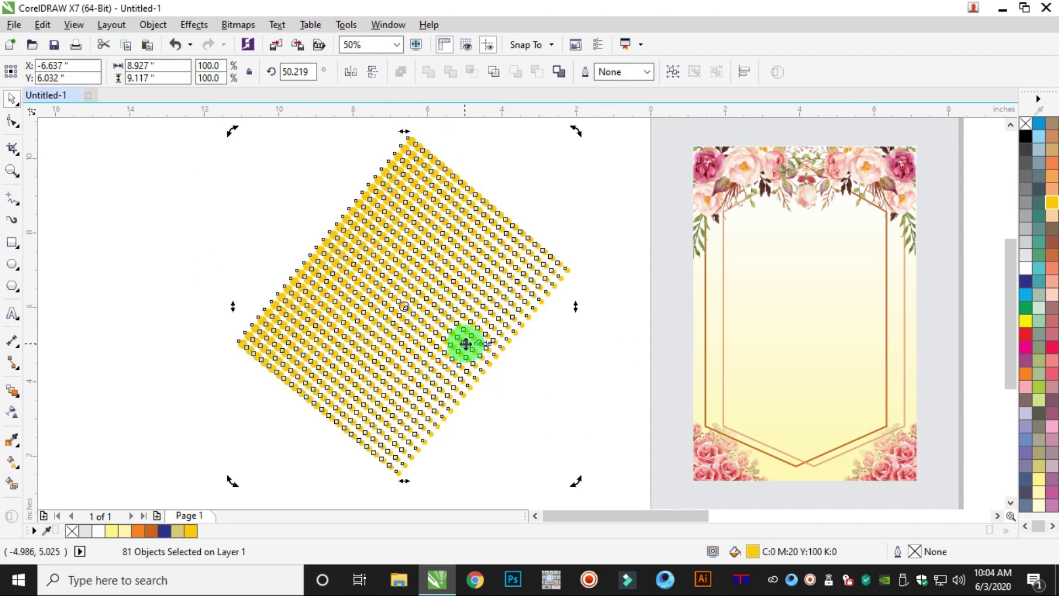
pyautogui.hotkey('ctrl', 'g')
pyautogui.scroll(-3, 643, 313)
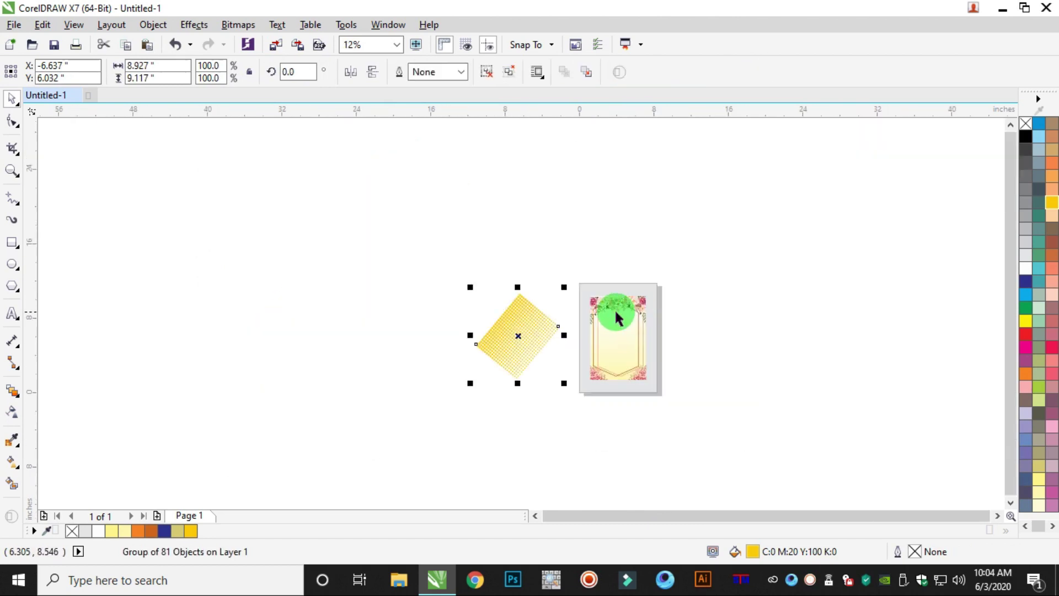
# Move the grouped dot grid up beside the card and PowerClip it inside the gradient card rectangle.
pyautogui.scroll(3, 612, 309)
pyautogui.moveTo(311, 373); pyautogui.dragTo(412, 254)
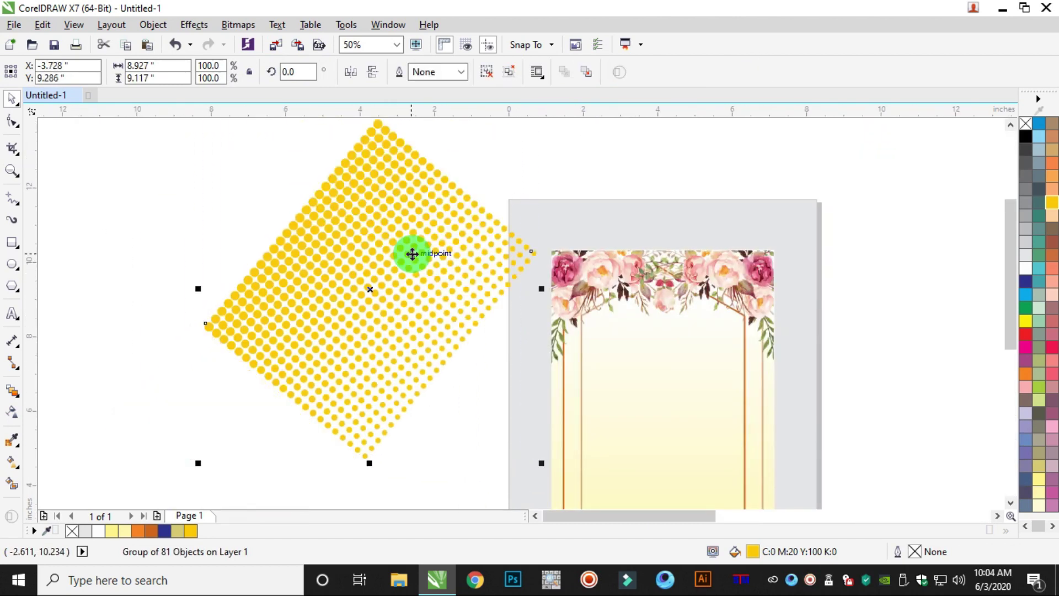
pyautogui.click(153, 24)
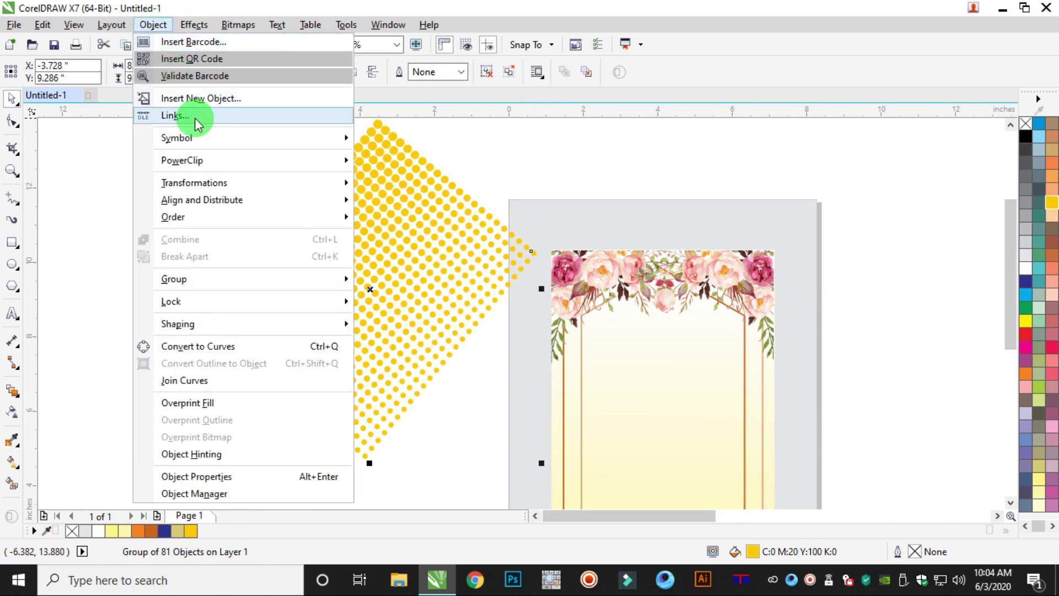
pyautogui.moveTo(206, 162)
pyautogui.click(371, 163)
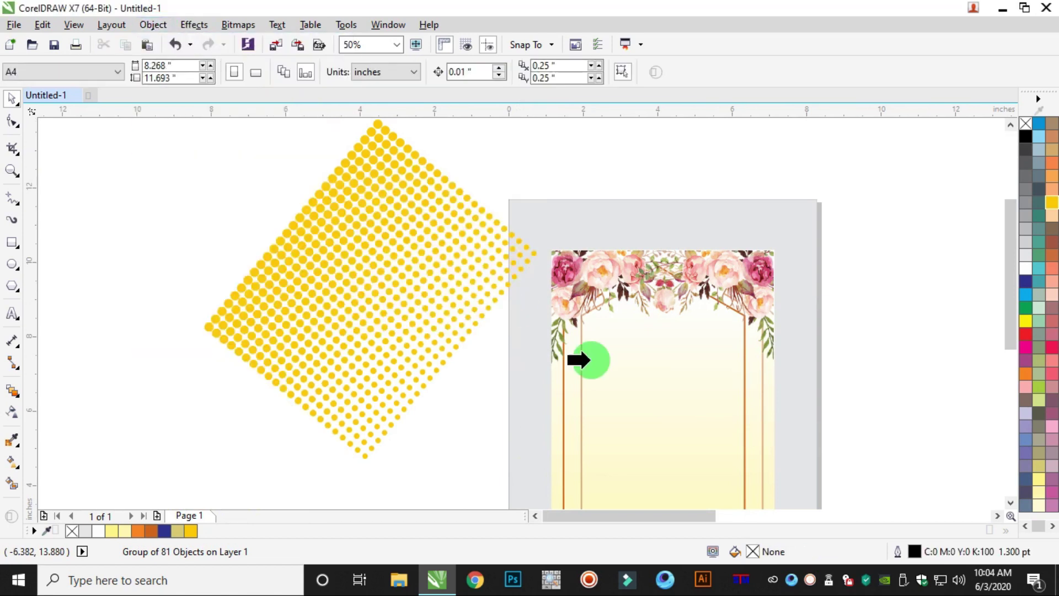
pyautogui.click(556, 376)
pyautogui.keyDown('ctrl'); pyautogui.click(644, 371); pyautogui.keyUp('ctrl')
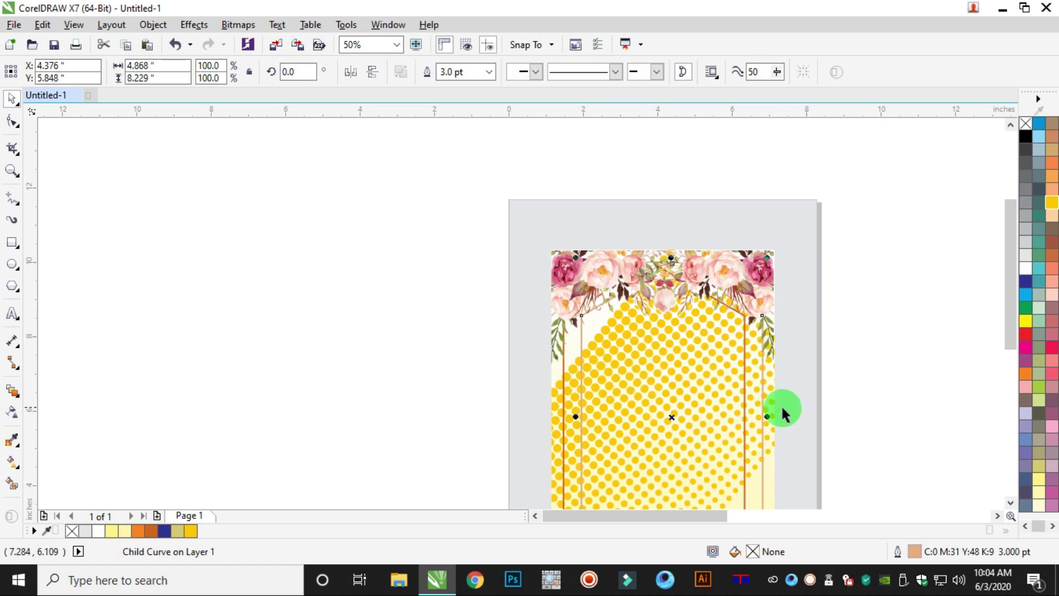
# Open the card's PowerClip contents, rotate the dot grid about 8.7° and move it over the upper-left corner at about X 1.889, Y 8.704 inches.
pyautogui.click(555, 374)
pyautogui.doubleClick(554, 369)
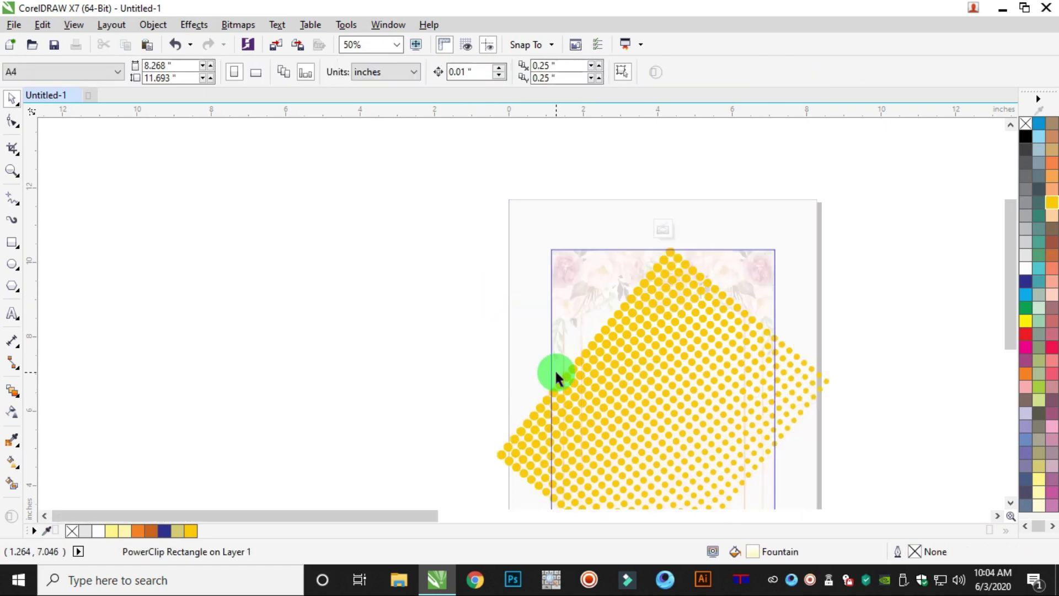
pyautogui.moveTo(795, 365); pyautogui.dragTo(698, 271)
pyautogui.moveTo(503, 328); pyautogui.dragTo(468, 335)
pyautogui.click(469, 317)
pyautogui.moveTo(723, 450); pyautogui.dragTo(744, 454)
pyautogui.scroll(-2, 632, 438)
pyautogui.click(460, 349)
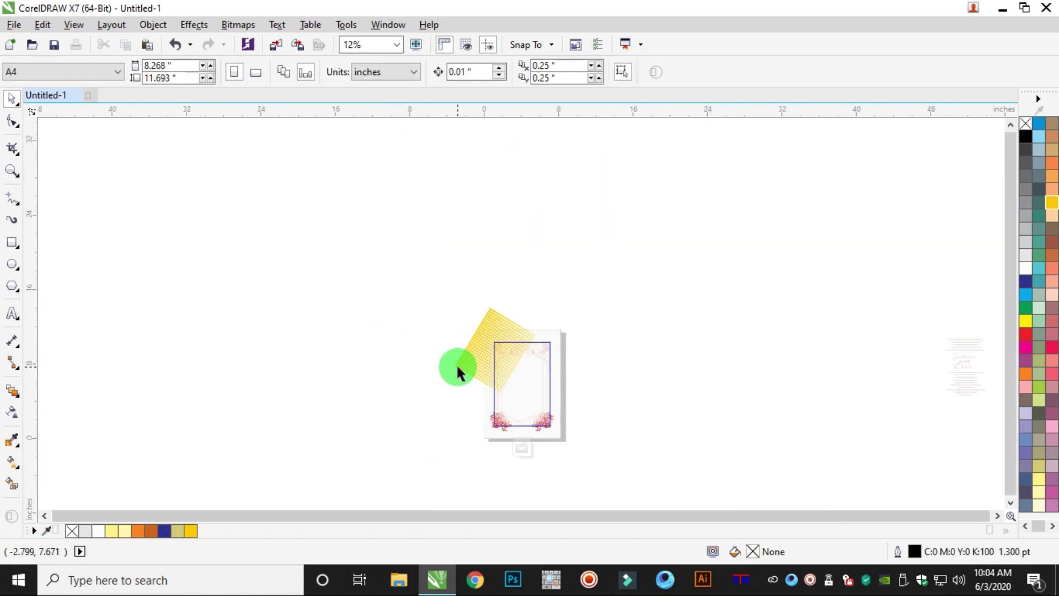
pyautogui.scroll(1, 479, 366)
pyautogui.click(486, 365)
pyautogui.moveTo(489, 366)
pyautogui.mouseDown()
pyautogui.moveTo(496, 379)
pyautogui.moveTo(473, 359)
pyautogui.moveTo(496, 371)
pyautogui.mouseUp()
pyautogui.scroll(2, 496, 371)
pyautogui.scroll(-1, 539, 416)
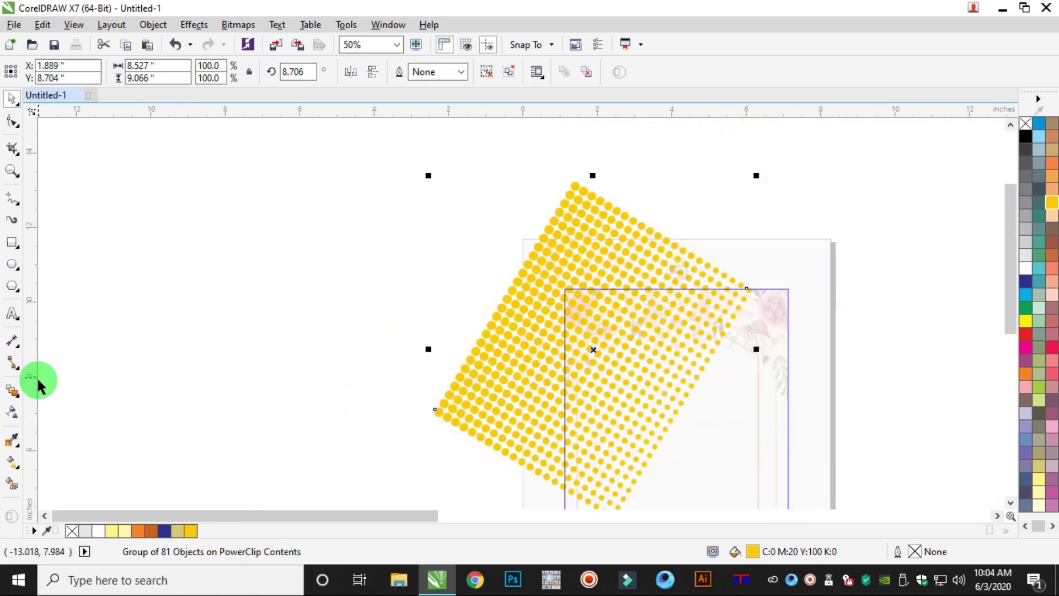
# Convert the dot group to a 300 dpi CMYK bitmap with anti-aliasing and a transparent background.
pyautogui.click(14, 412)
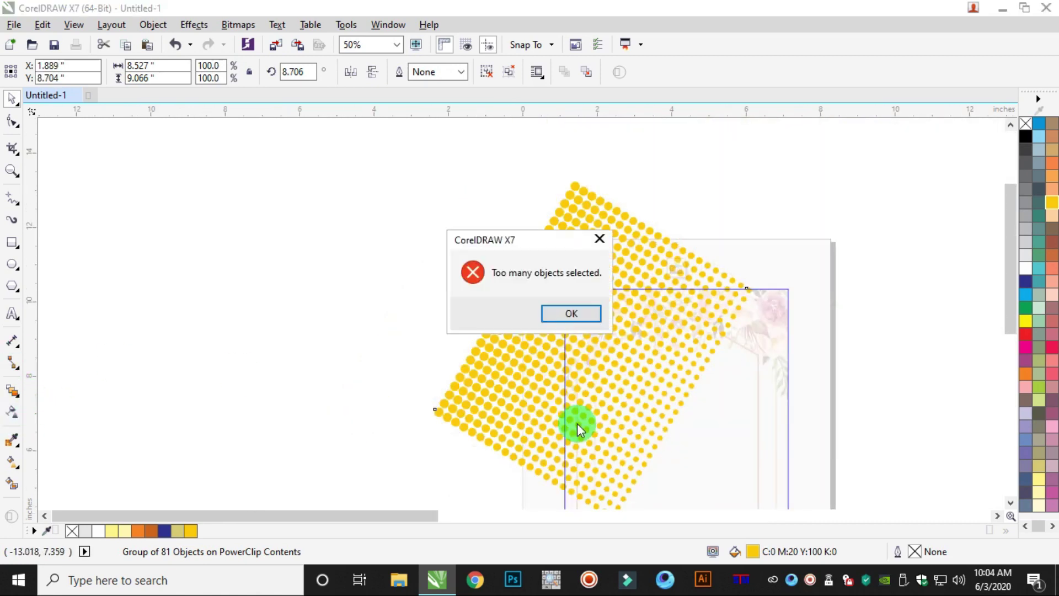
pyautogui.click(571, 313)
pyautogui.click(244, 24)
pyautogui.click(260, 41)
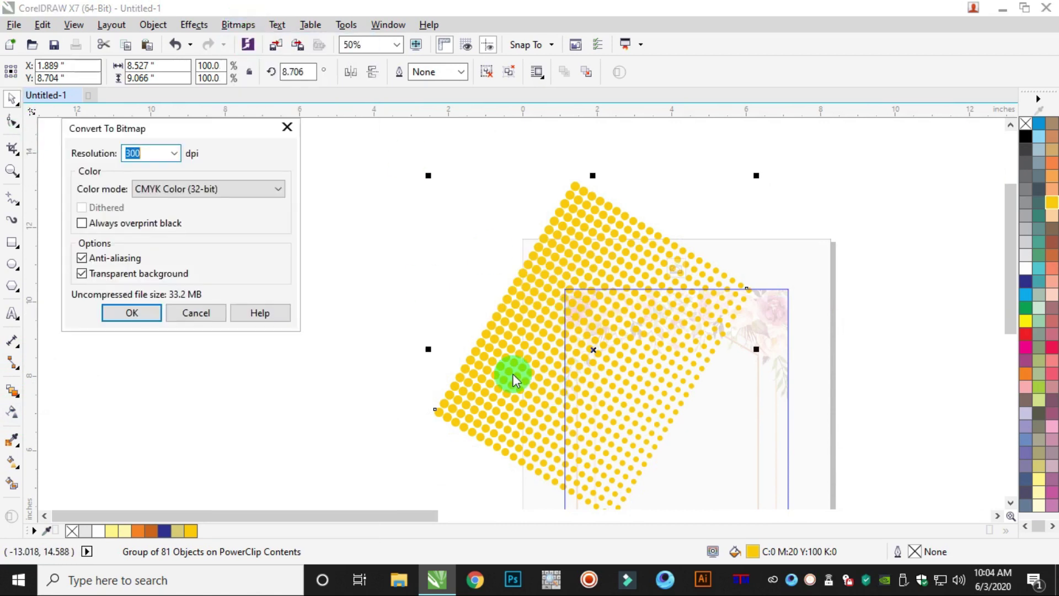
pyautogui.click(150, 311)
# Apply a linear transparency at about -28.6° that fades the dot bitmap toward the middle of the card.
pyautogui.click(11, 413)
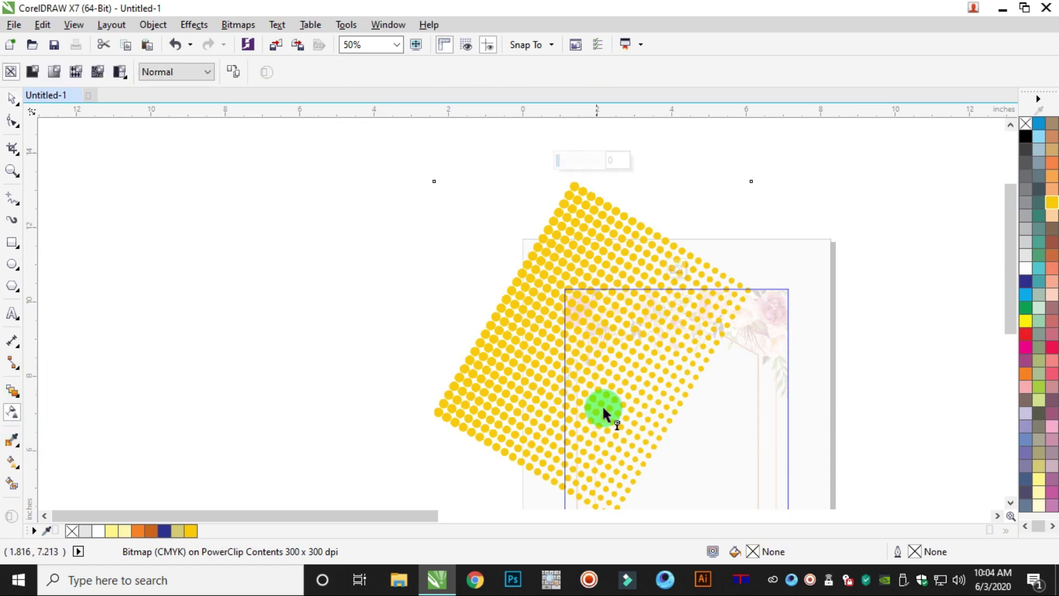
pyautogui.moveTo(680, 414); pyautogui.dragTo(679, 414)
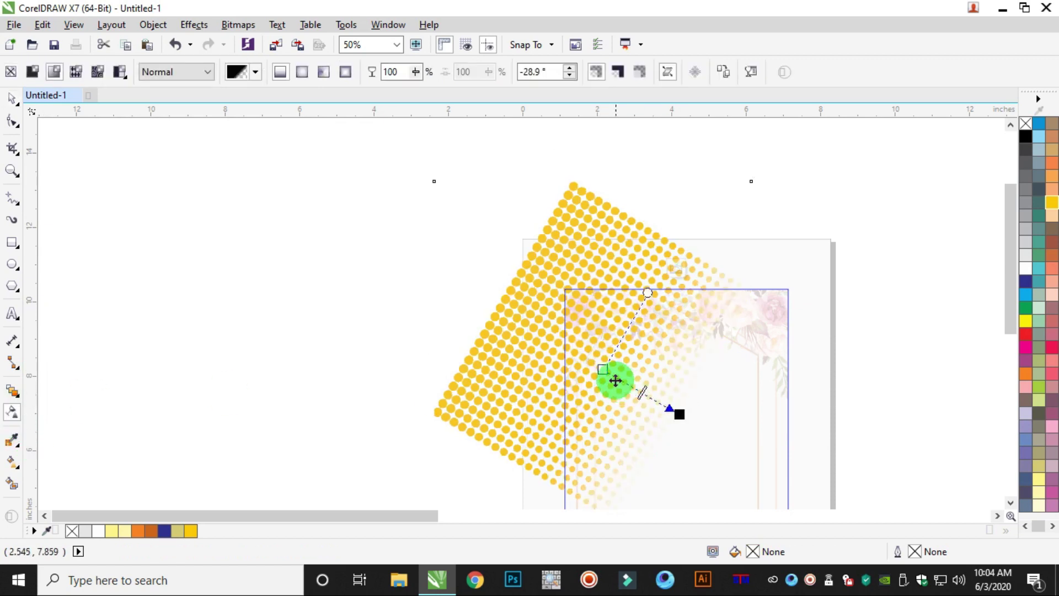
pyautogui.moveTo(594, 365); pyautogui.dragTo(577, 355)
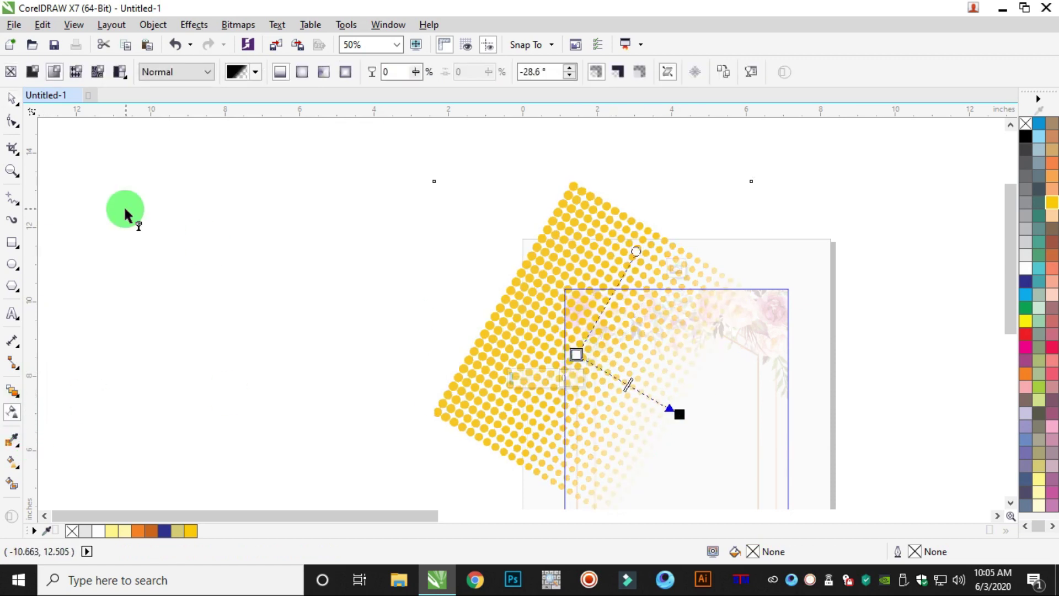
pyautogui.click(11, 99)
pyautogui.scroll(-1, 536, 378)
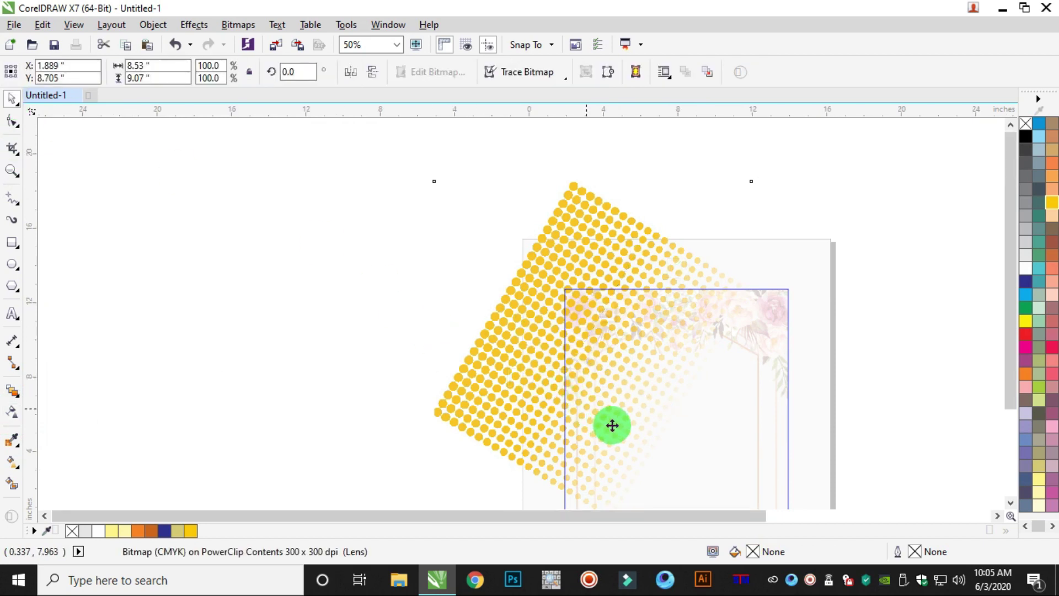
# Duplicate the faded dot pattern, rotate the copy to about 171.2° and place it over the card's lower-right corner.
pyautogui.click(1011, 504)
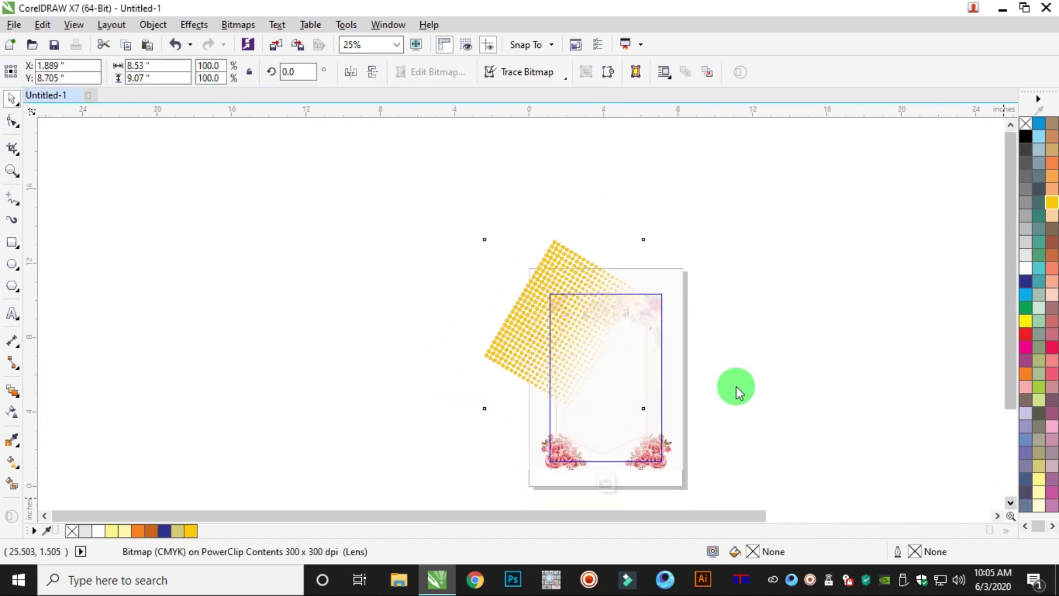
pyautogui.moveTo(523, 275); pyautogui.dragTo(704, 338)
pyautogui.click(705, 338)
pyautogui.moveTo(753, 276); pyautogui.dragTo(552, 447)
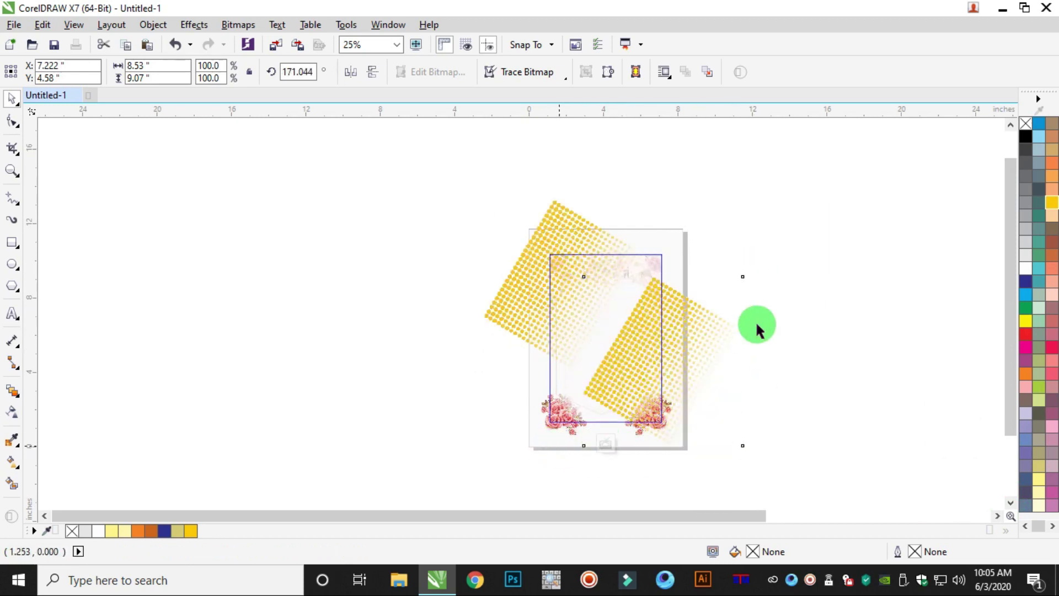
pyautogui.click(769, 322)
pyautogui.moveTo(703, 364); pyautogui.dragTo(711, 378)
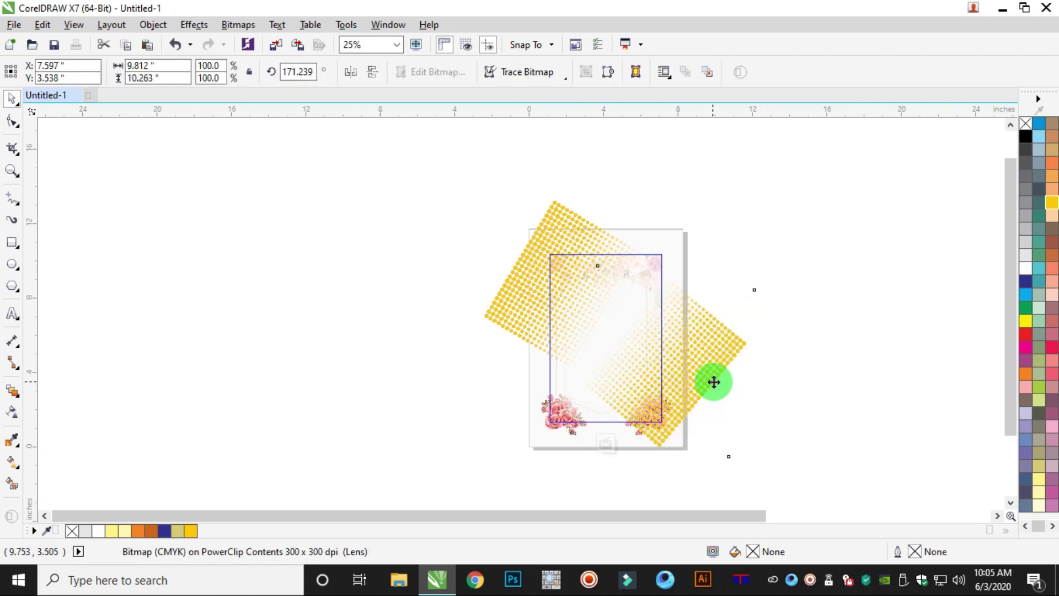
# Send the lower-right dot pattern behind the roses and finish editing the PowerClip.
pyautogui.rightClick(709, 369)
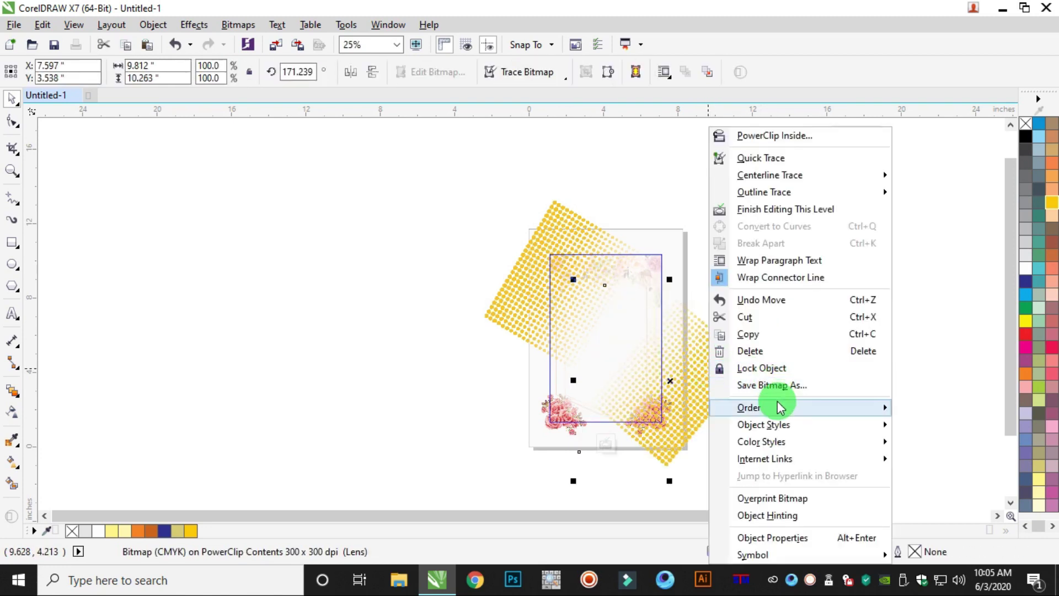
pyautogui.moveTo(780, 407)
pyautogui.click(593, 461)
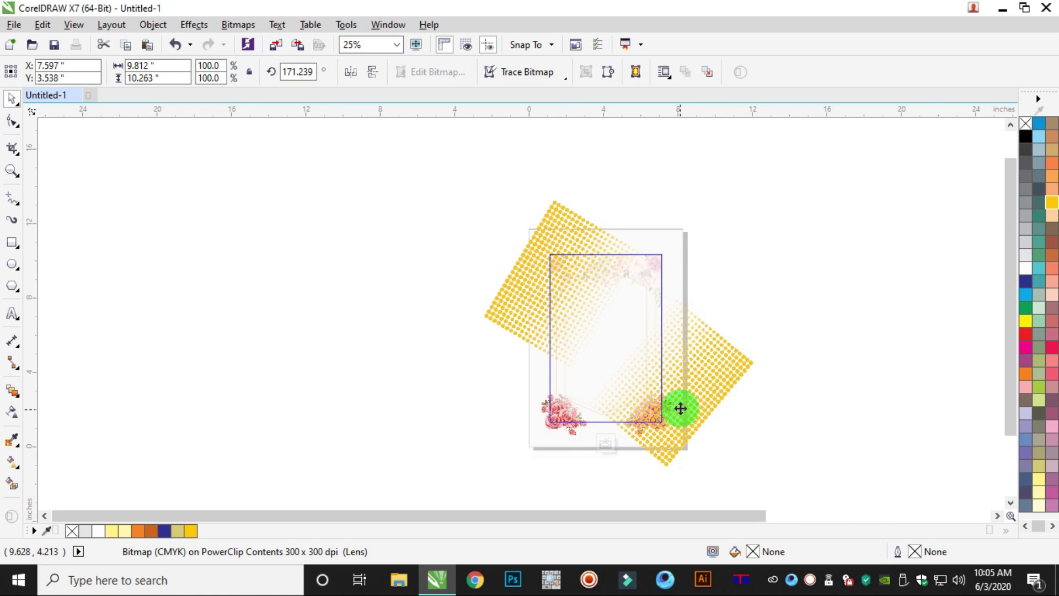
pyautogui.scroll(1, 726, 386)
pyautogui.moveTo(715, 373); pyautogui.dragTo(711, 369)
pyautogui.keyDown('ctrl'); pyautogui.click(915, 288); pyautogui.keyUp('ctrl')
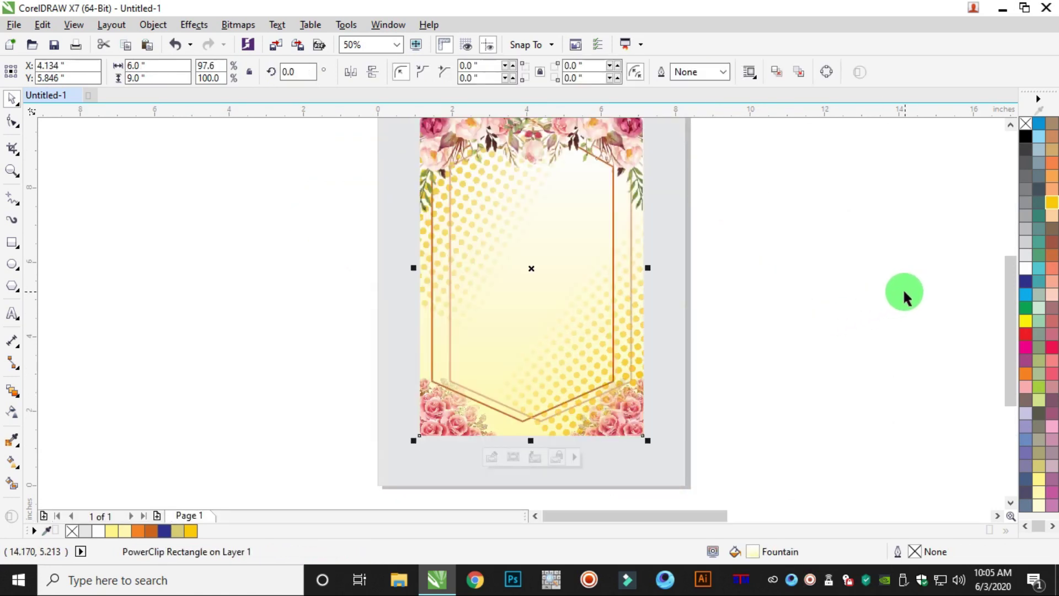
pyautogui.click(674, 345)
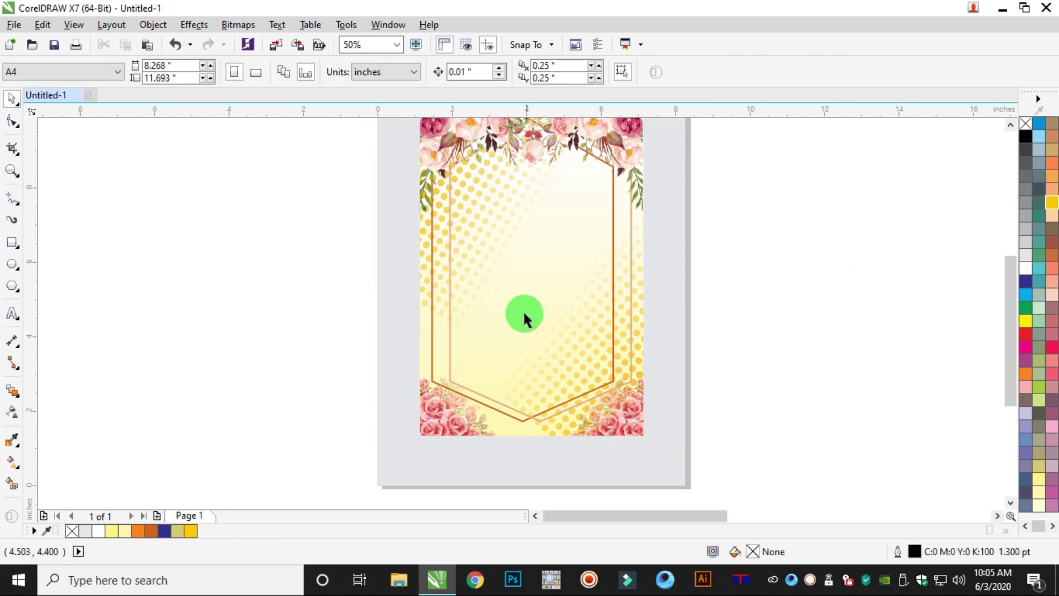
# Reopen the card's PowerClip contents and shift the lower-right dot pattern outward to about X 8.035, Y 3.392 inches.
pyautogui.click(540, 294)
pyautogui.click(543, 295)
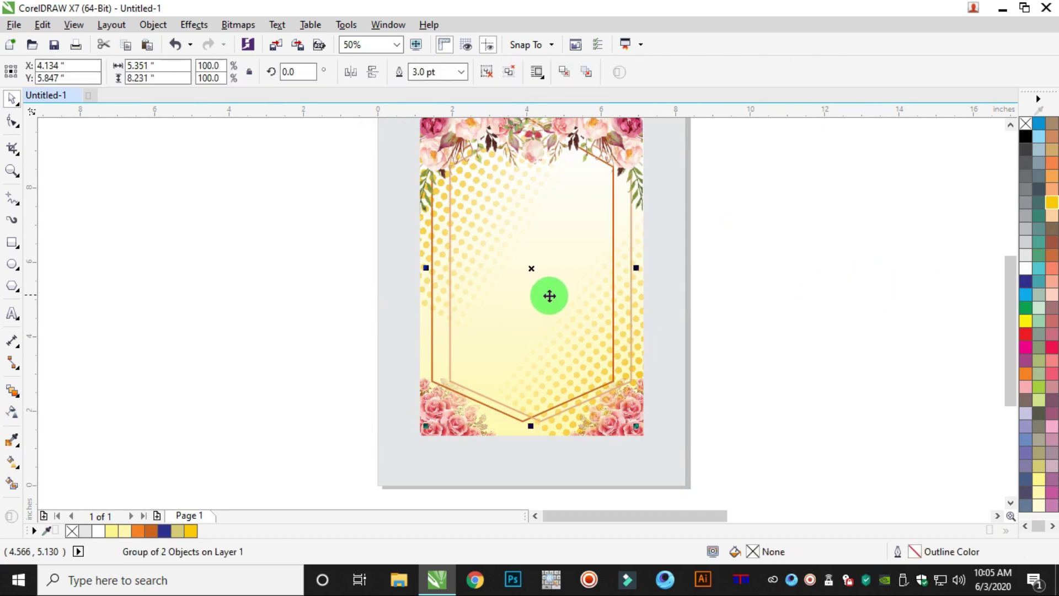
pyautogui.click(704, 303)
pyautogui.click(636, 245)
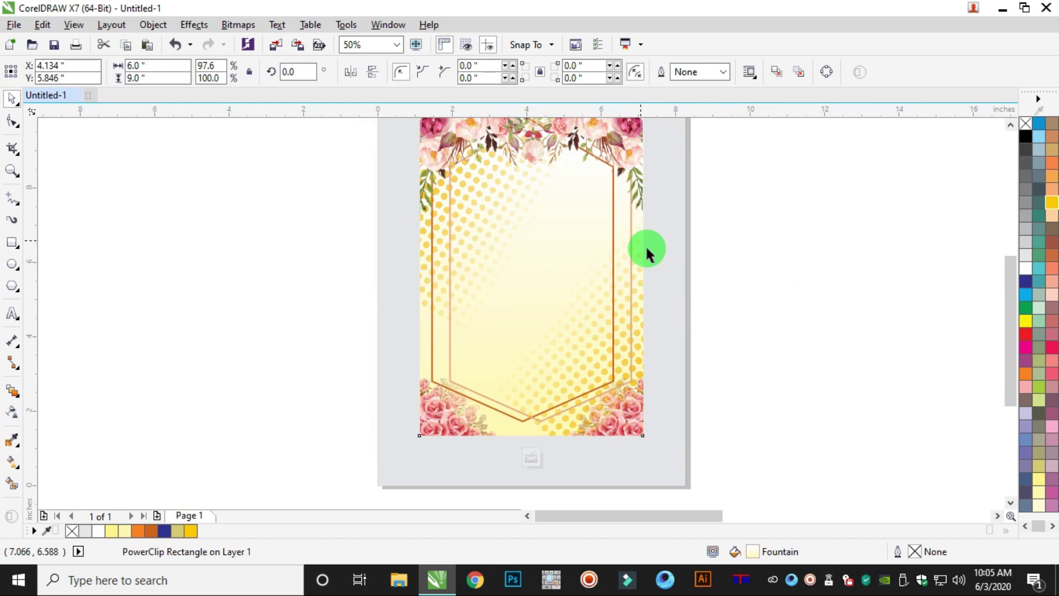
pyautogui.doubleClick(645, 248)
pyautogui.moveTo(736, 338); pyautogui.dragTo(757, 351)
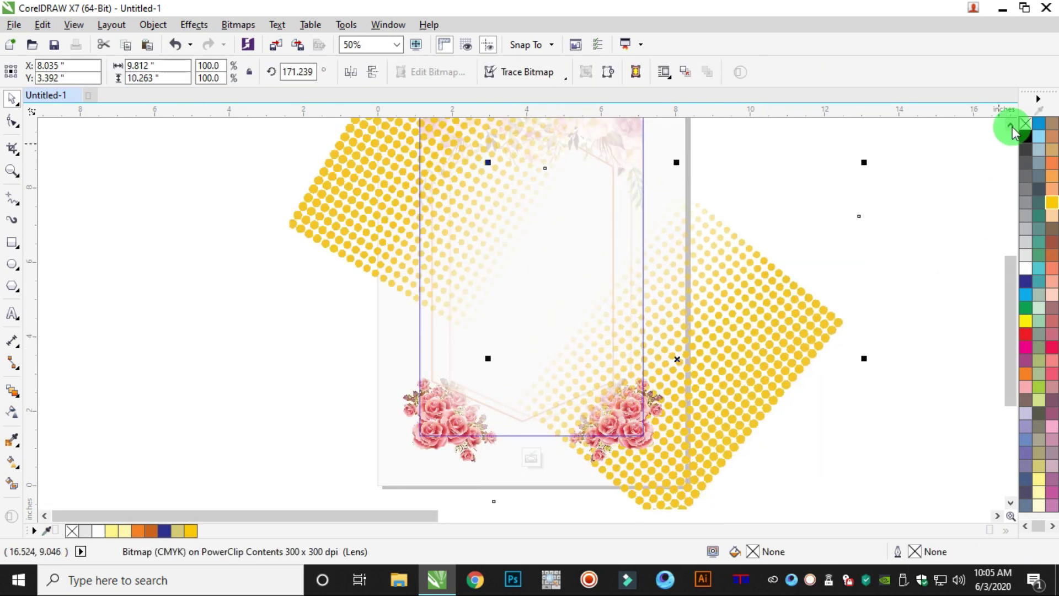
# Shift the upper-left dot pattern further outward from the card and finish editing the PowerClip.
pyautogui.click(1010, 125)
pyautogui.moveTo(350, 244); pyautogui.dragTo(329, 250)
pyautogui.moveTo(323, 255); pyautogui.dragTo(316, 263)
pyautogui.keyDown('ctrl'); pyautogui.click(856, 233); pyautogui.keyUp('ctrl')
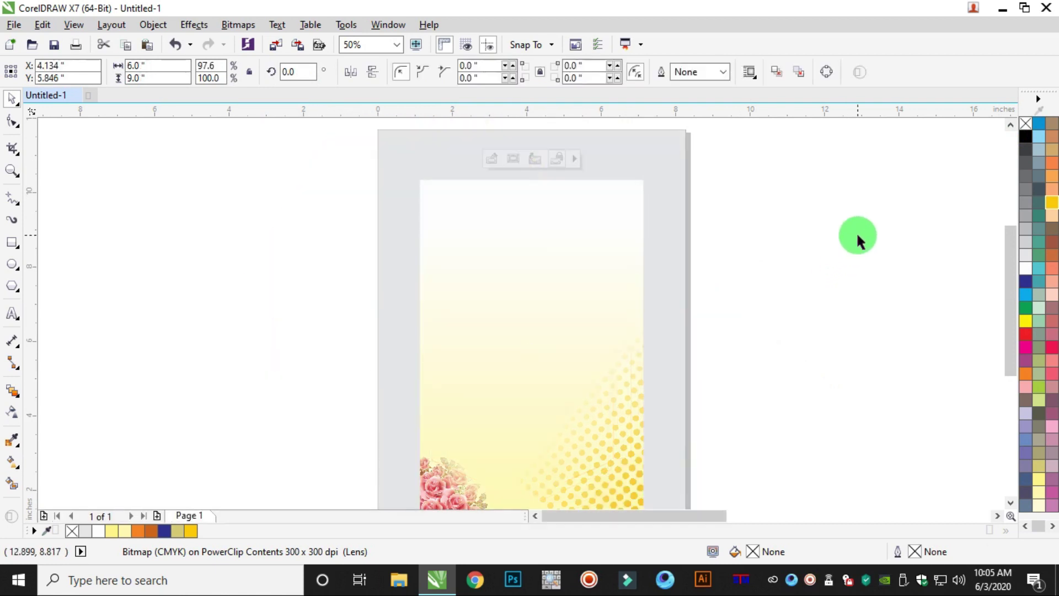
pyautogui.click(829, 236)
# Reopen the card's PowerClip contents, lower the upper-left dot pattern slightly and finish editing.
pyautogui.click(436, 348)
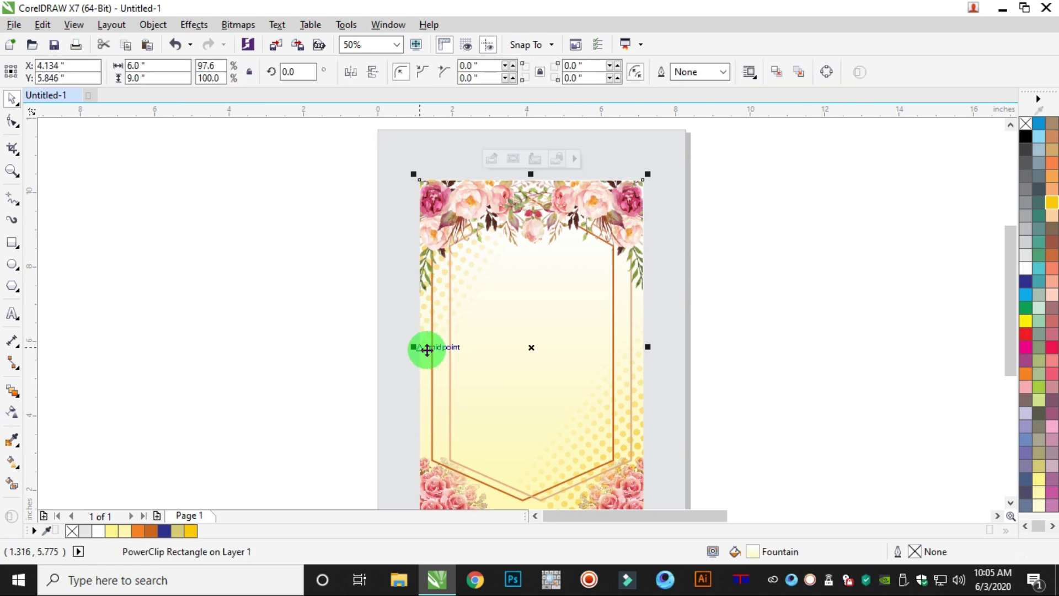
pyautogui.keyDown('ctrl'); pyautogui.click(427, 348); pyautogui.keyUp('ctrl')
pyautogui.click(342, 207)
pyautogui.moveTo(342, 208); pyautogui.dragTo(325, 263)
pyautogui.keyDown('ctrl'); pyautogui.click(858, 253); pyautogui.keyUp('ctrl')
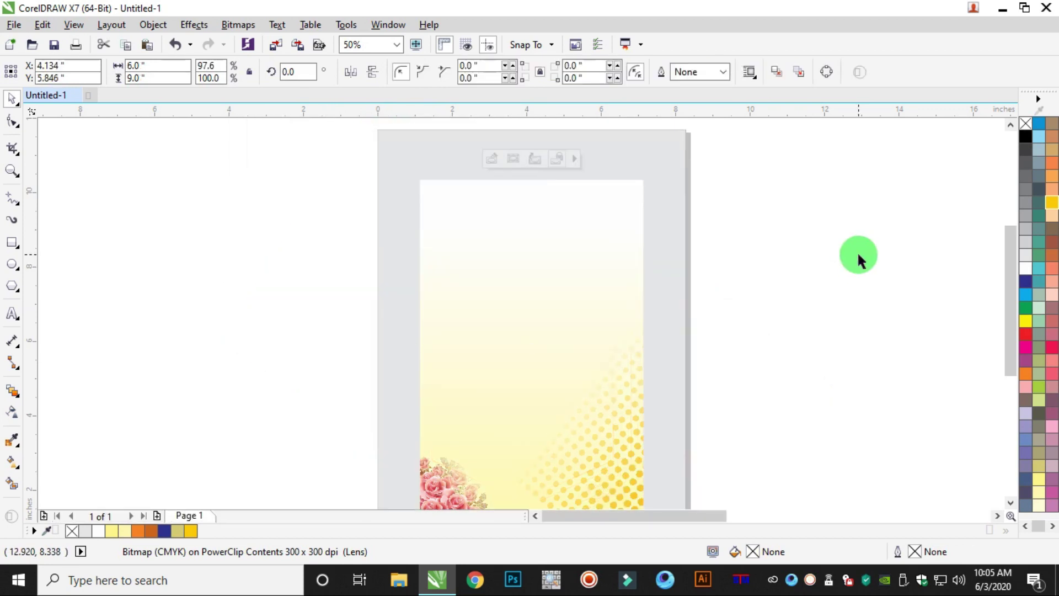
pyautogui.click(857, 254)
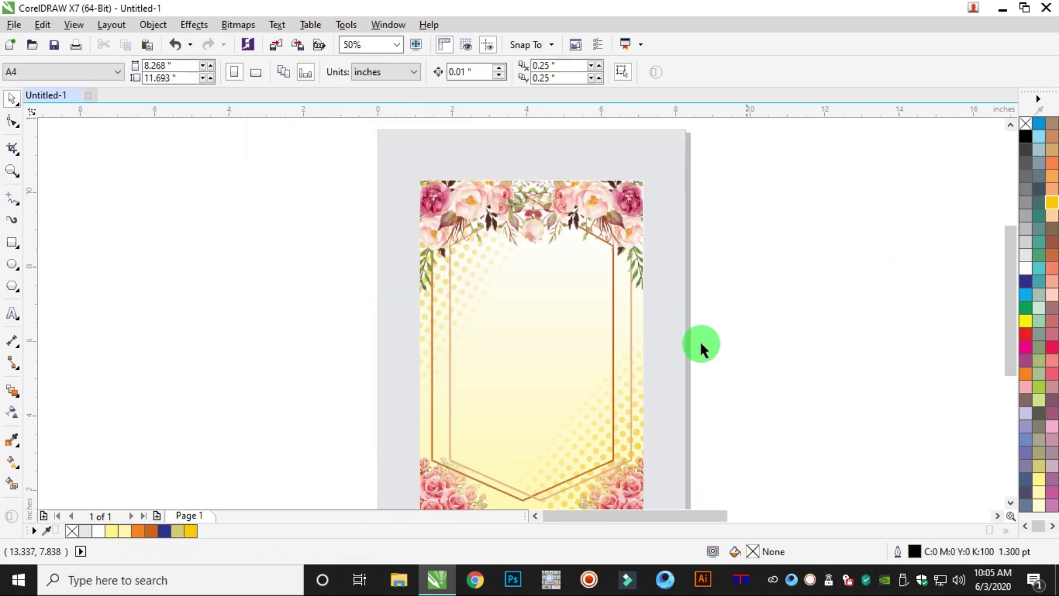
# Group the three objects that make up the 6 × 9 inch card, excluding the grey page background.
pyautogui.scroll(1, 613, 466)
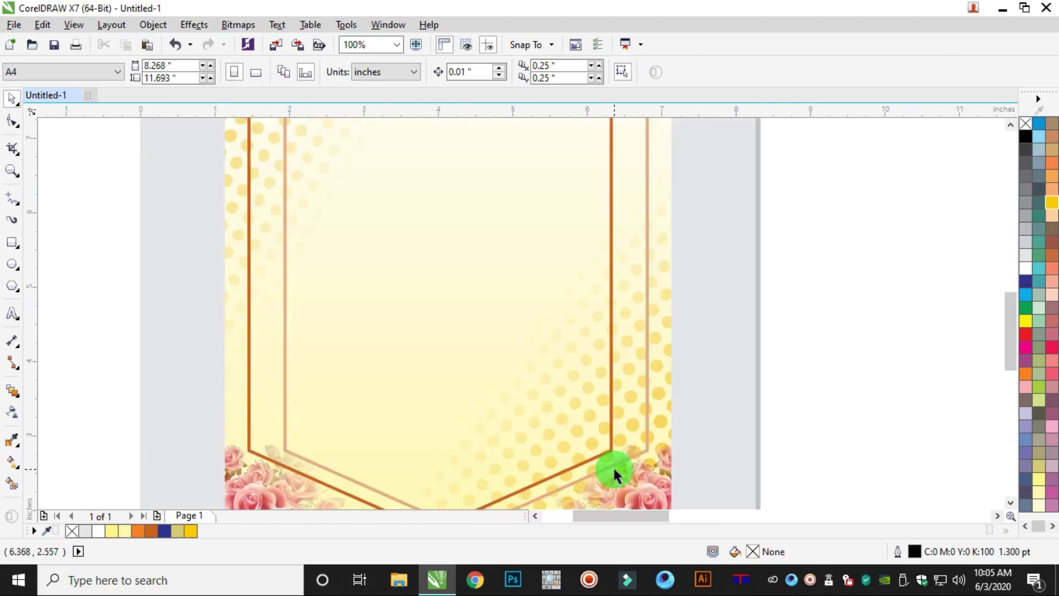
pyautogui.scroll(-1, 568, 427)
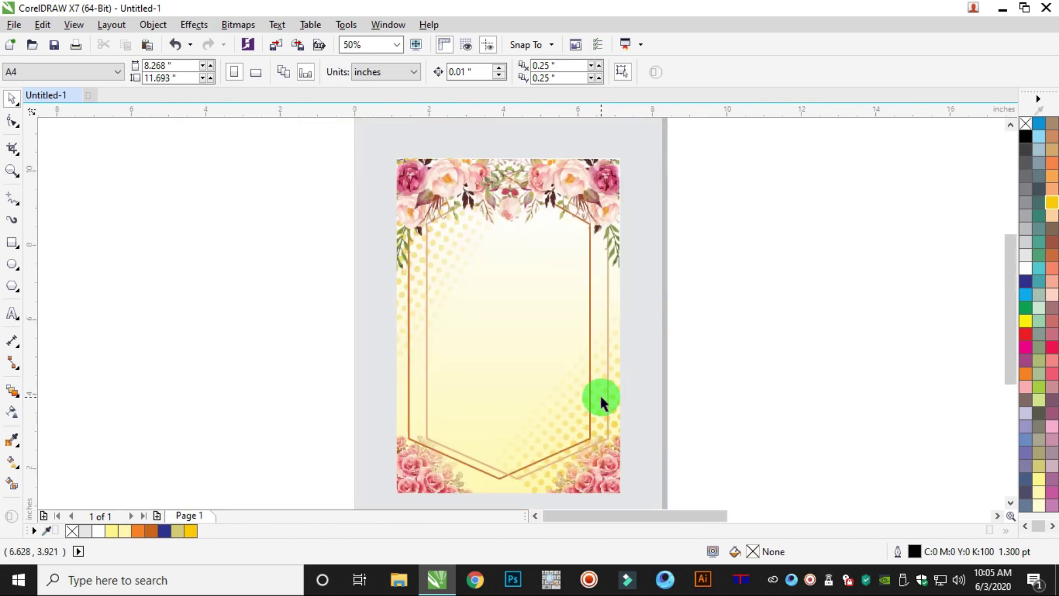
pyautogui.scroll(-1, 602, 393)
pyautogui.moveTo(458, 488); pyautogui.dragTo(458, 488)
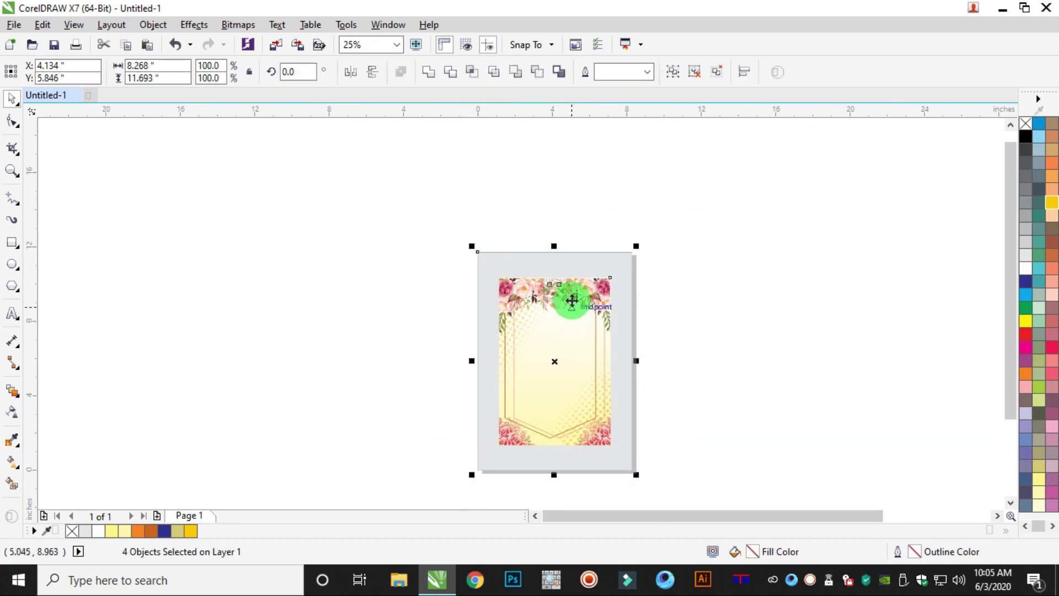
pyautogui.moveTo(684, 267); pyautogui.dragTo(465, 402)
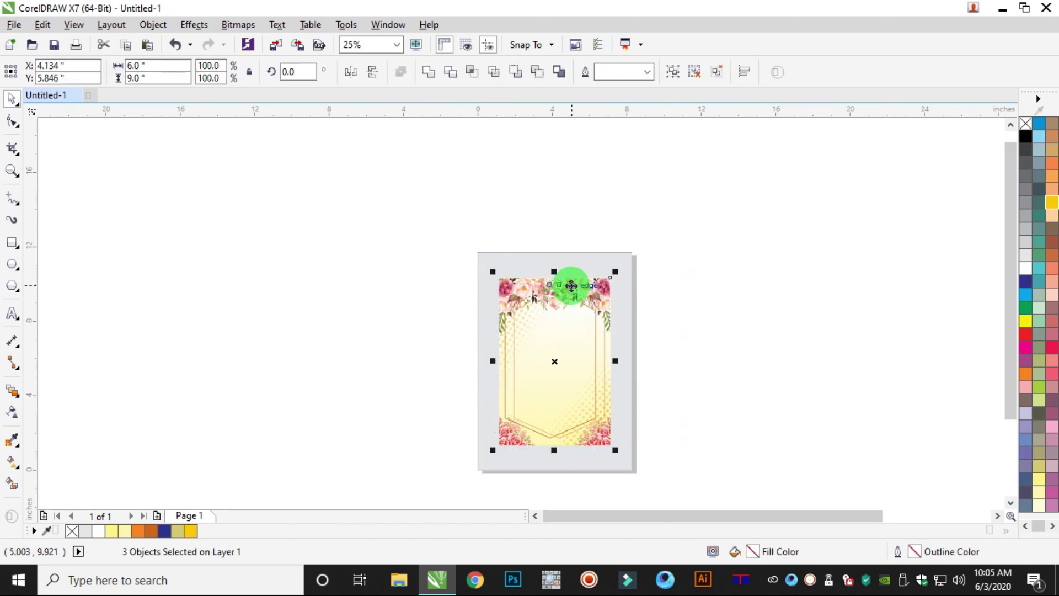
pyautogui.rightClick(571, 286)
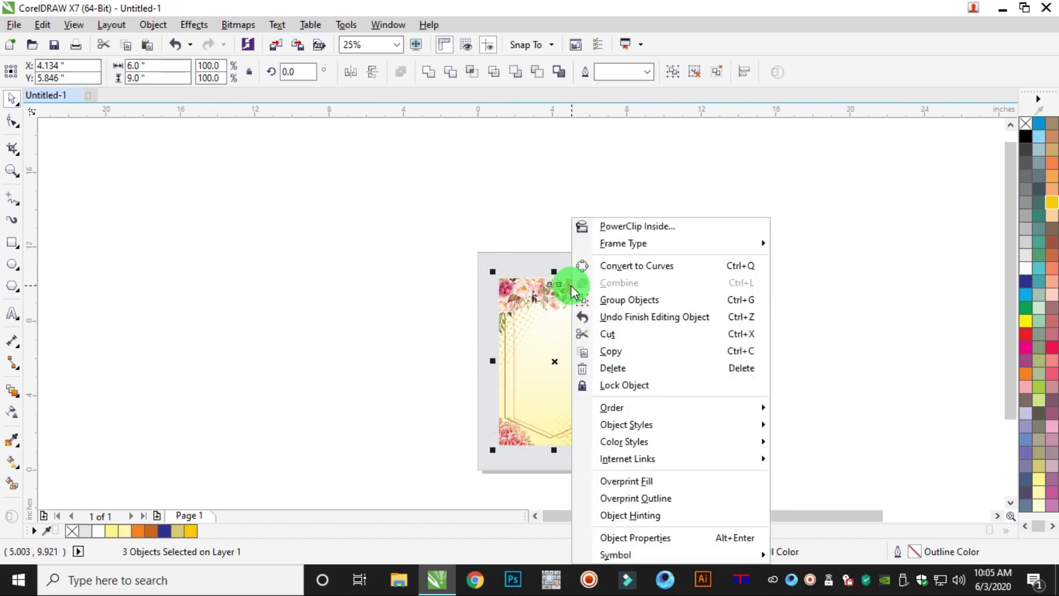
pyautogui.click(629, 299)
pyautogui.click(364, 319)
# Move the grouped invitation text closer to the card, at about X 15.986, Y 4.958 inches.
pyautogui.scroll(-2, 363, 320)
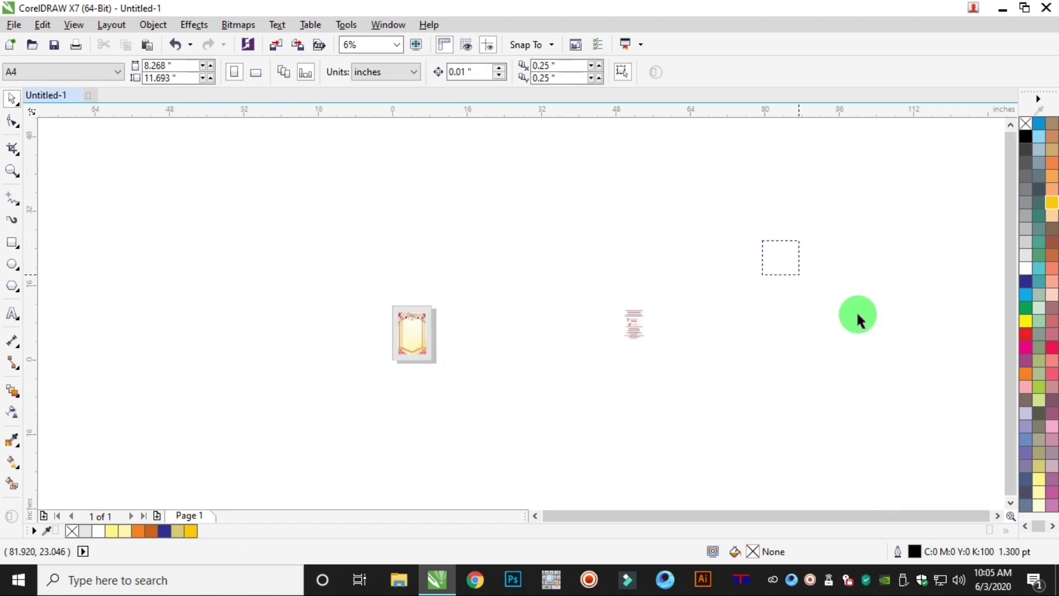
pyautogui.moveTo(554, 389); pyautogui.dragTo(553, 389)
pyautogui.moveTo(638, 312); pyautogui.dragTo(471, 326)
pyautogui.scroll(3, 410, 327)
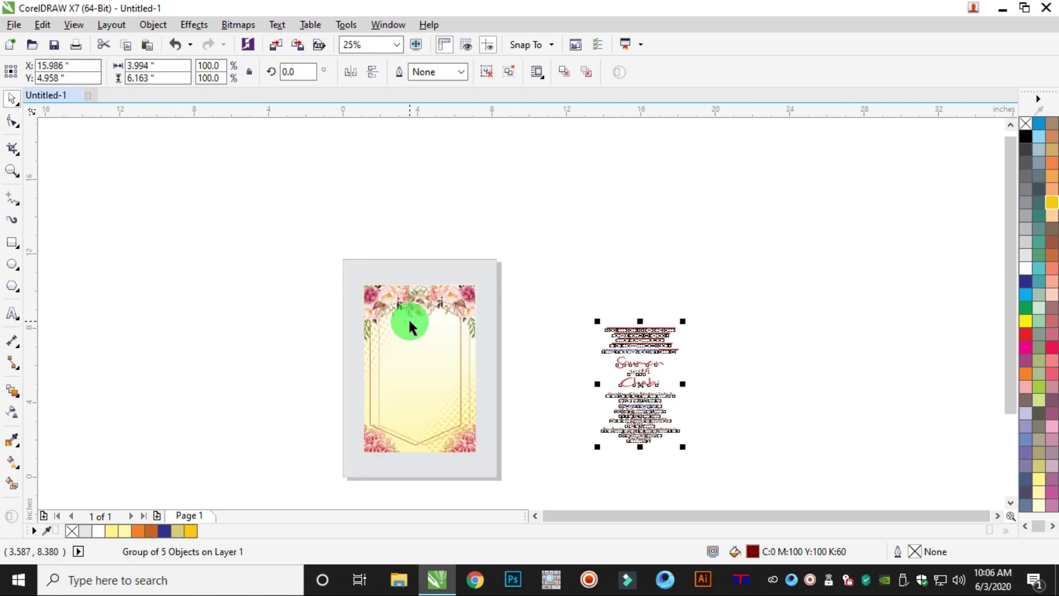
# Align the invitation text group to the card's centre, both horizontally and vertically.
pyautogui.click(428, 312)
pyautogui.keyDown('shift'); pyautogui.click(650, 326); pyautogui.keyUp('shift')
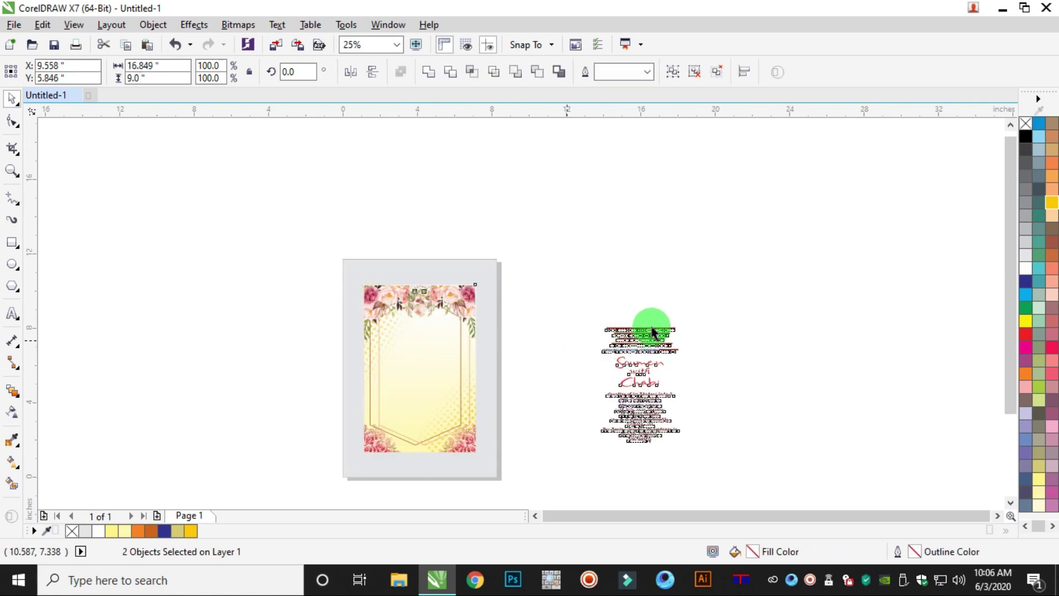
pyautogui.press('c')
pyautogui.press('e')
pyautogui.click(569, 364)
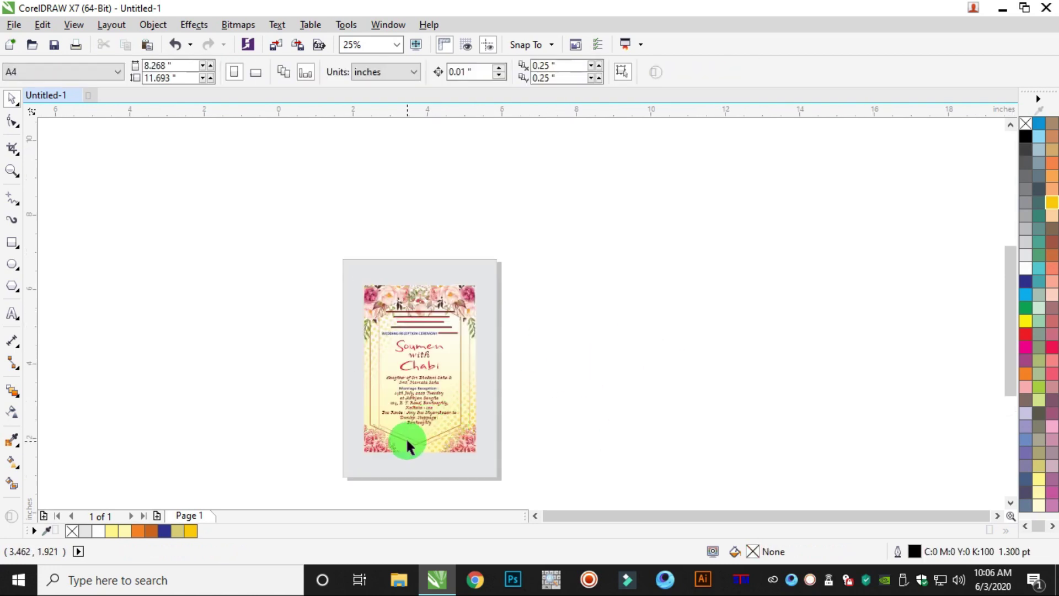
# Lower the invitation text group slightly inside the hexagonal frame, clear of the top flowers.
pyautogui.scroll(2, 418, 405)
pyautogui.scroll(2, 456, 375)
pyautogui.moveTo(436, 407); pyautogui.dragTo(440, 438)
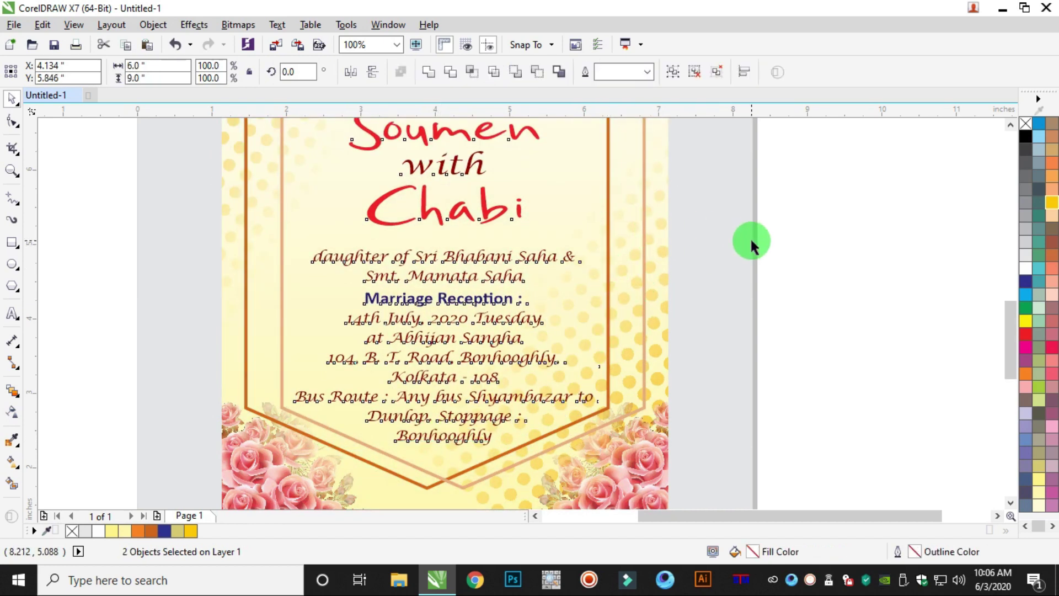
pyautogui.click(748, 308)
# Examine the finished card up close, from the top flowers and opening text to the venue details and corner roses.
pyautogui.scroll(-3, 748, 309)
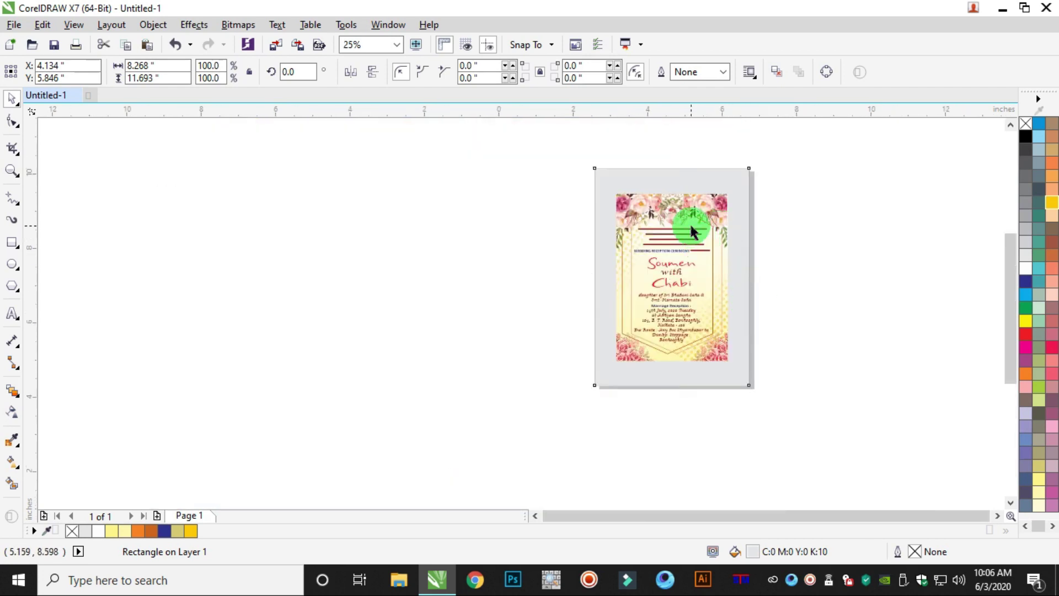
pyautogui.scroll(3, 689, 226)
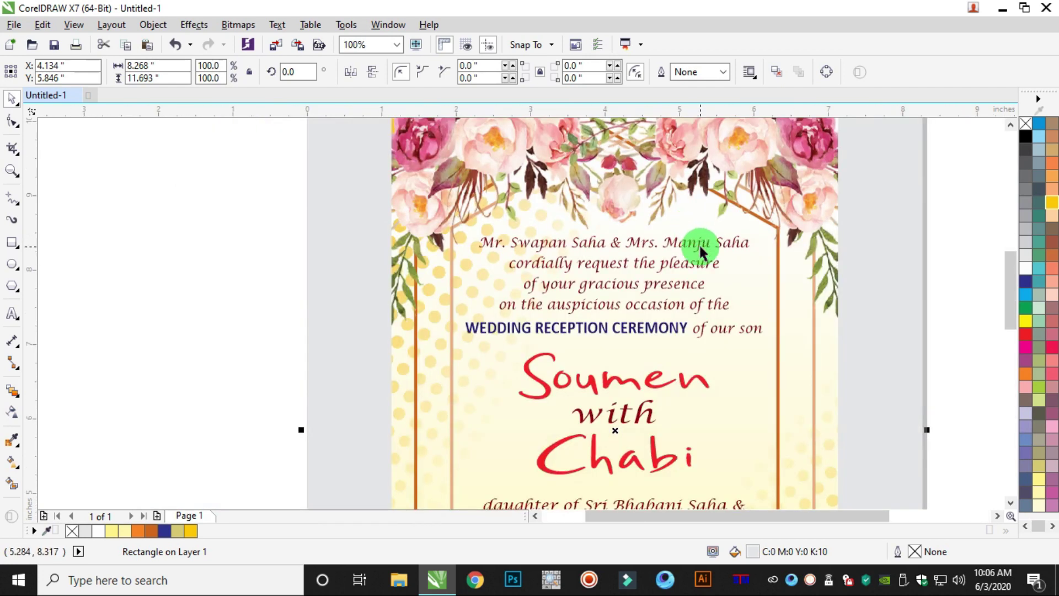
pyautogui.scroll(-1, 699, 243)
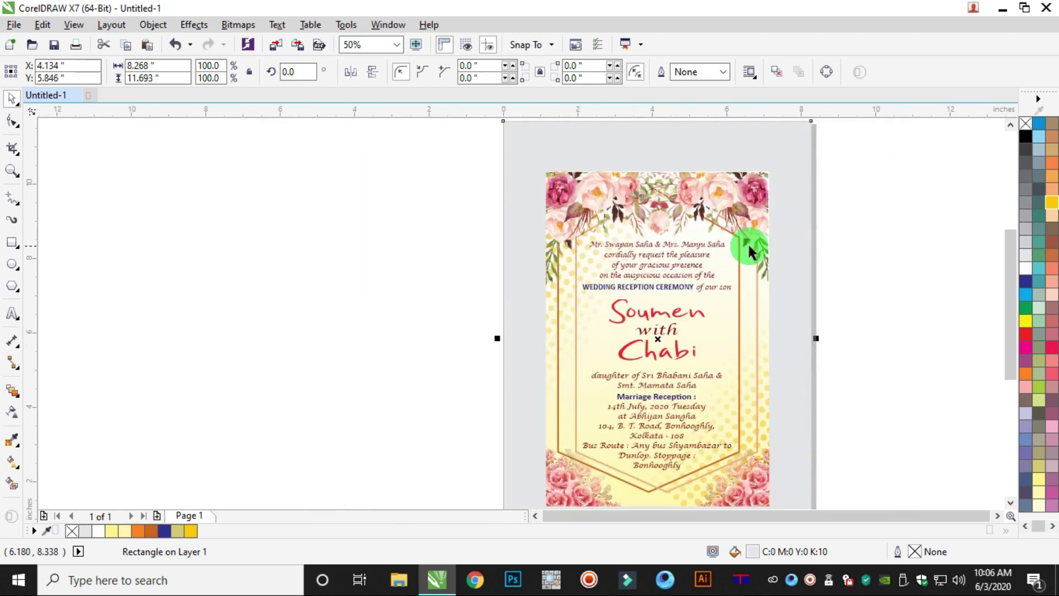
pyautogui.click(330, 240)
pyautogui.click(12, 171)
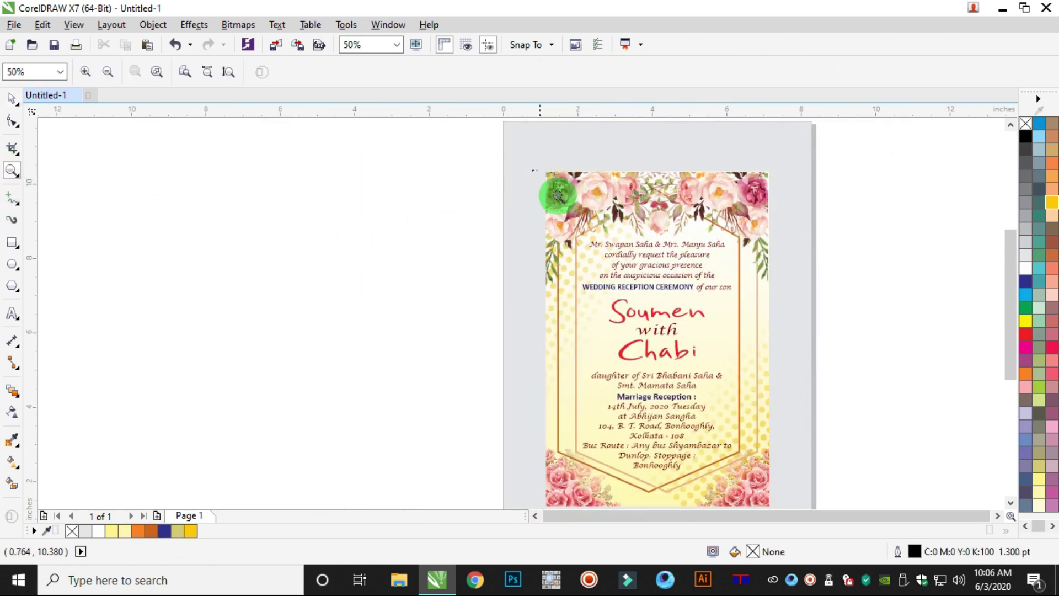
pyautogui.click(804, 300)
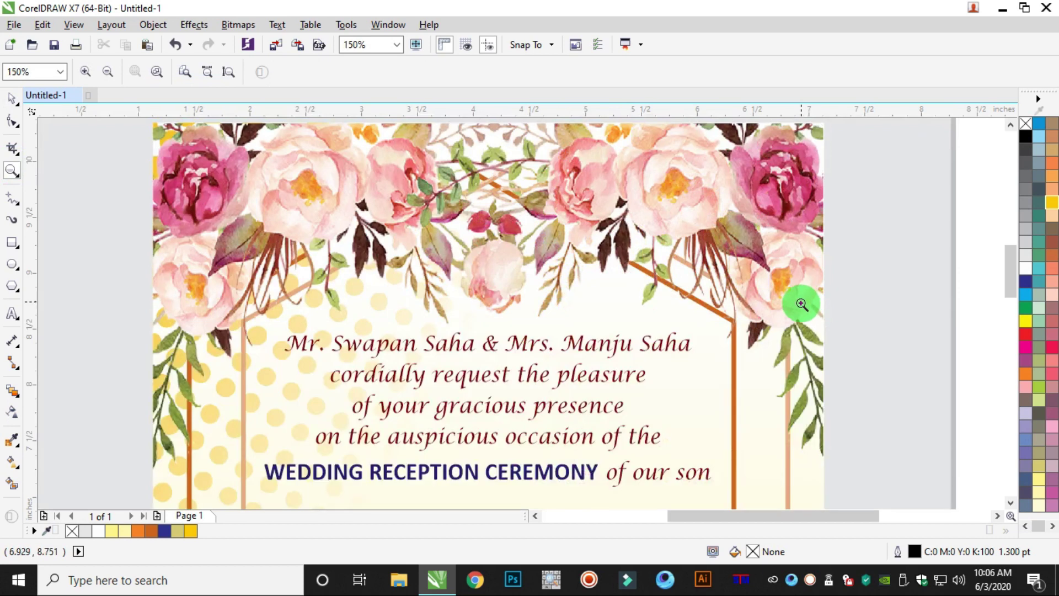
pyautogui.scroll(-2, 802, 306)
pyautogui.scroll(-2, 777, 427)
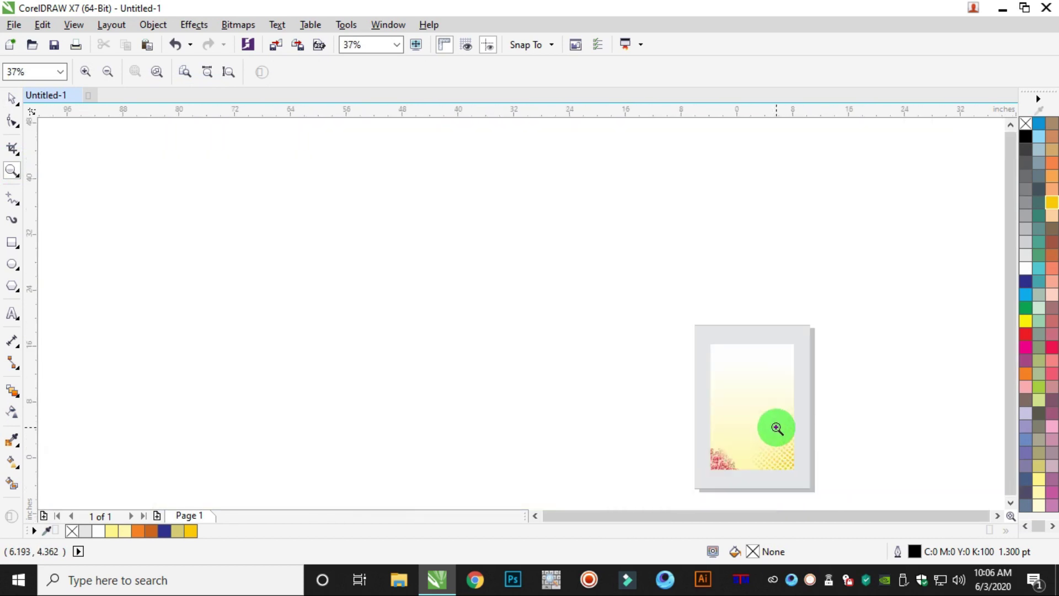
pyautogui.scroll(-2, 731, 428)
pyautogui.moveTo(706, 417); pyautogui.dragTo(839, 454)
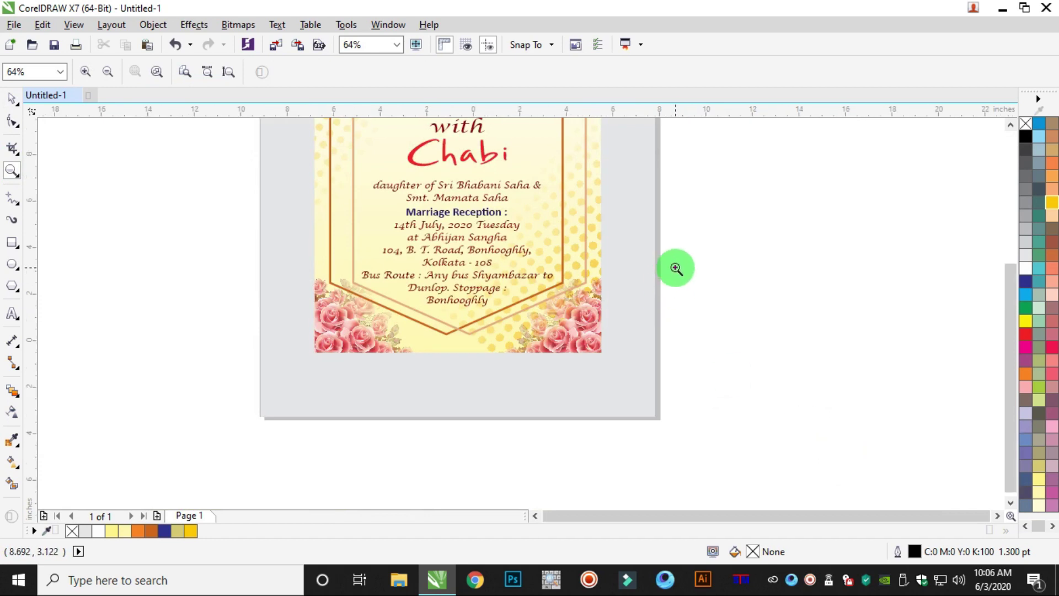
pyautogui.scroll(-2, 676, 268)
pyautogui.moveTo(587, 185); pyautogui.dragTo(662, 288)
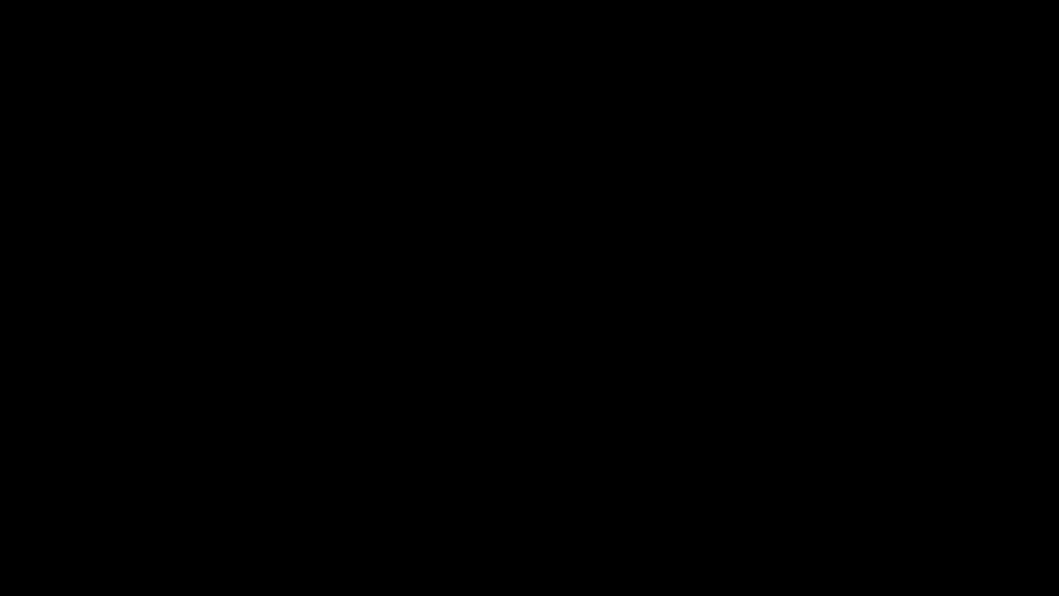